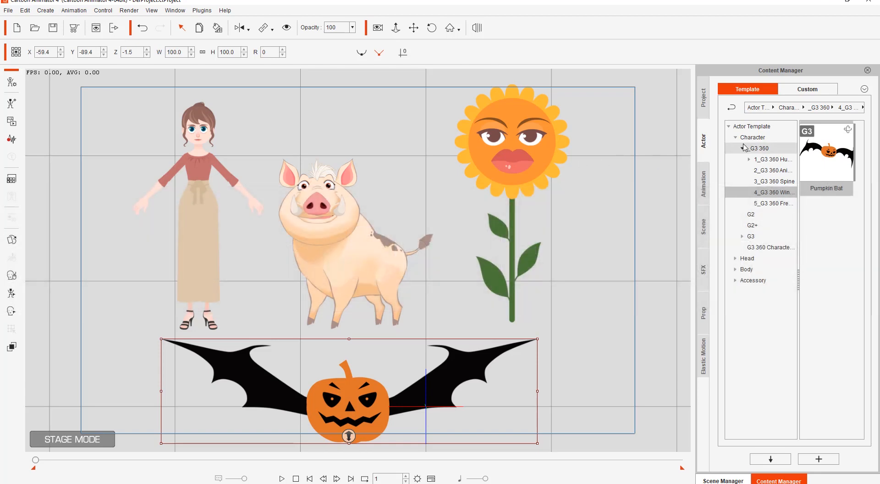
- Examine the G3 360 character templates in the Human, Animals, Spine and Wings folders, and collapse the Character tree
{"action": "left_click", "coordinate": [757, 149]}
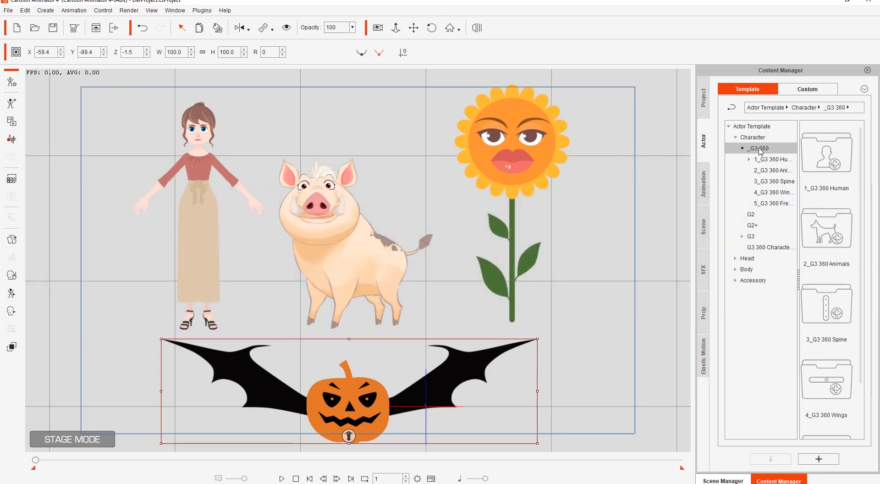
{"action": "left_click", "coordinate": [775, 161]}
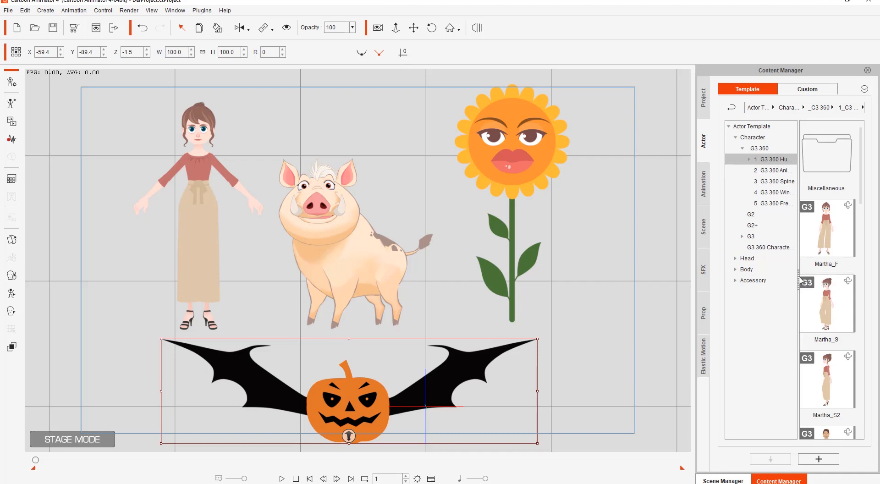
{"action": "mouse_move", "coordinate": [799, 277]}
{"action": "left_mouse_down"}
{"action": "mouse_move", "coordinate": [829, 276]}
{"action": "mouse_move", "coordinate": [803, 277]}
{"action": "left_mouse_up"}
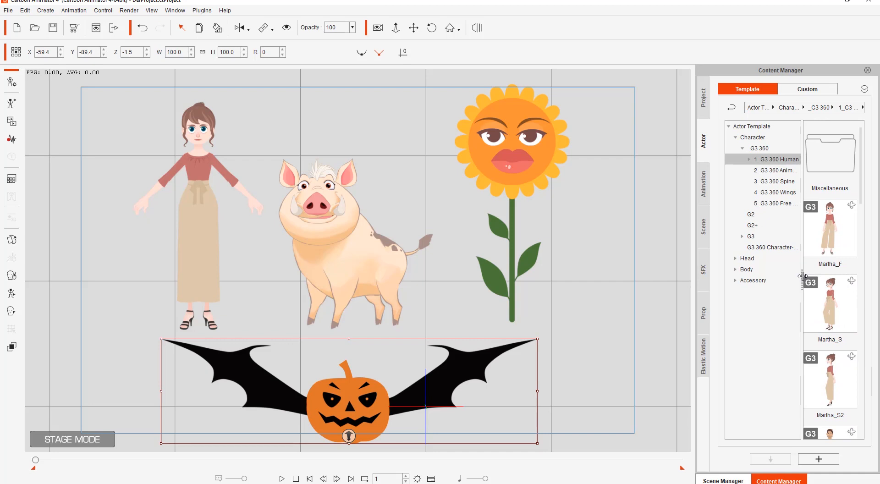
{"action": "left_click", "coordinate": [776, 170]}
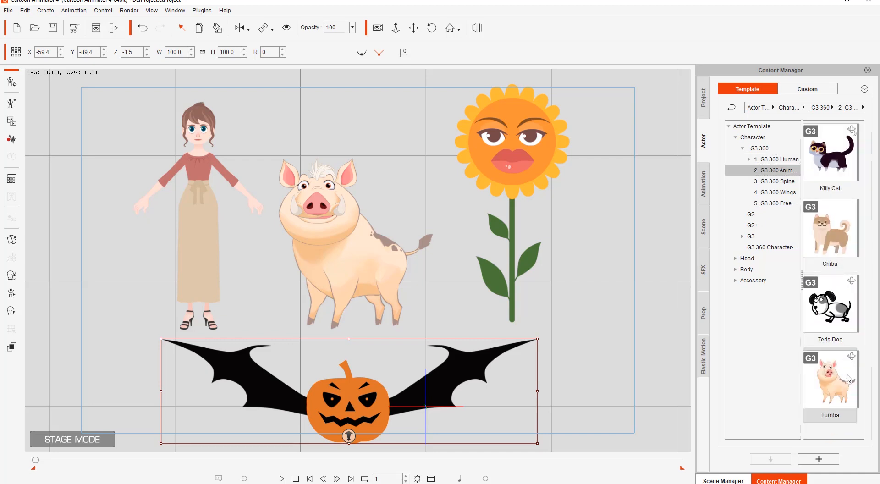
{"action": "left_click", "coordinate": [790, 183]}
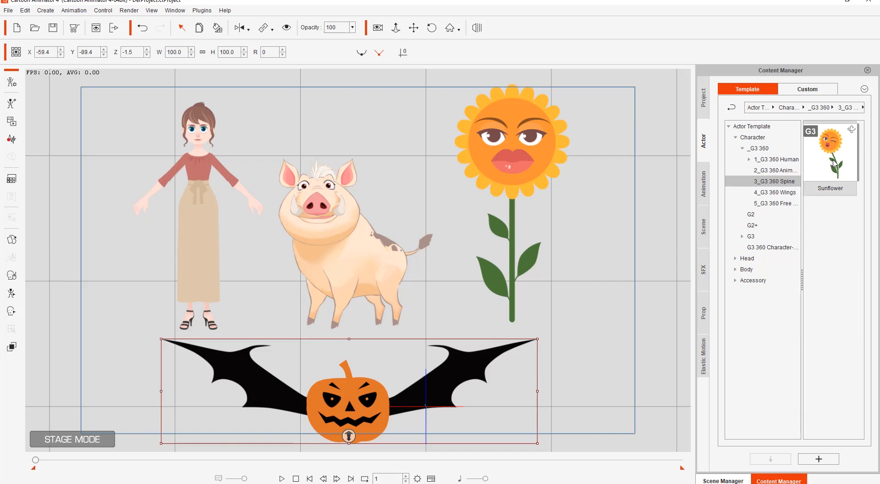
{"action": "left_click", "coordinate": [788, 193]}
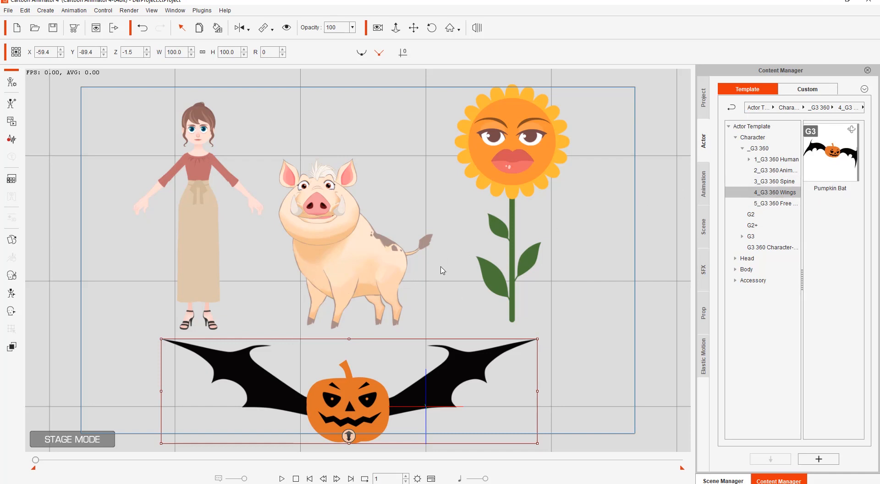
{"action": "left_click", "coordinate": [742, 149]}
{"action": "left_click", "coordinate": [735, 138]}
- Open the 2D Motion Key Editor for the woman character and show her bones in Image View
{"action": "left_click", "coordinate": [206, 176]}
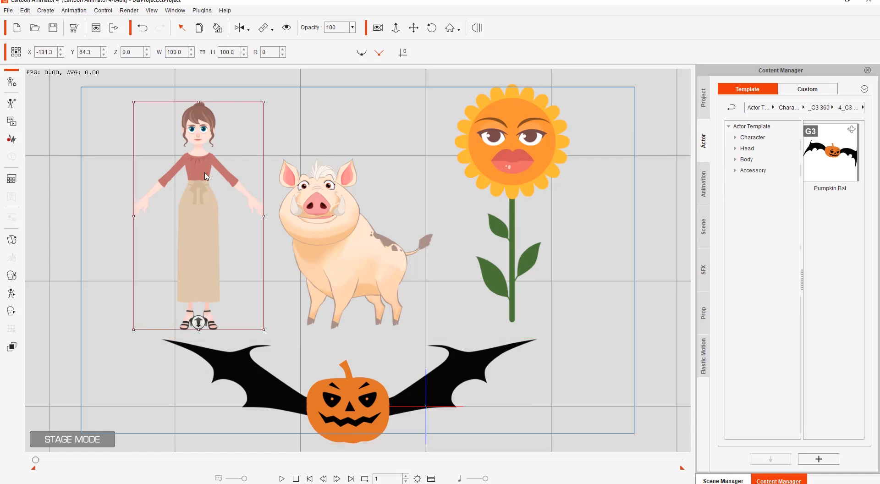
{"action": "left_click_drag", "start_coordinate": [215, 257], "coordinate": [324, 313]}
{"action": "left_click_drag", "start_coordinate": [329, 221], "coordinate": [265, 33]}
{"action": "left_click_drag", "start_coordinate": [336, 261], "coordinate": [194, 258]}
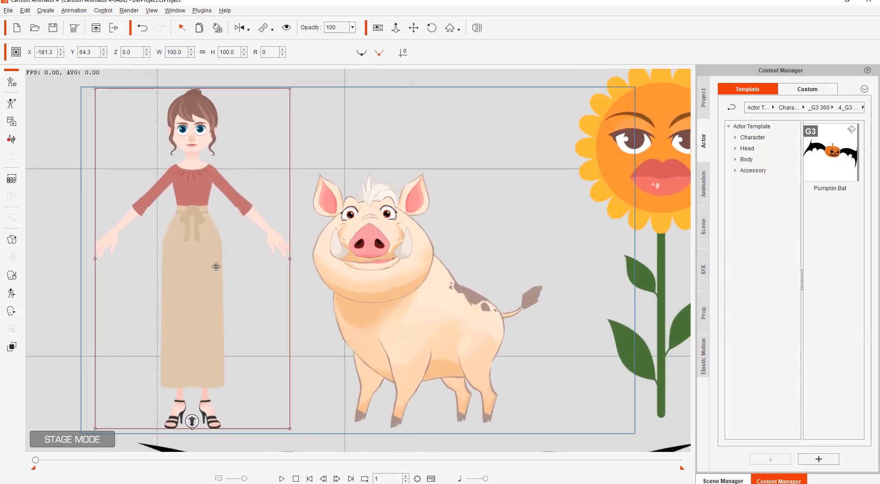
{"action": "left_click", "coordinate": [16, 299]}
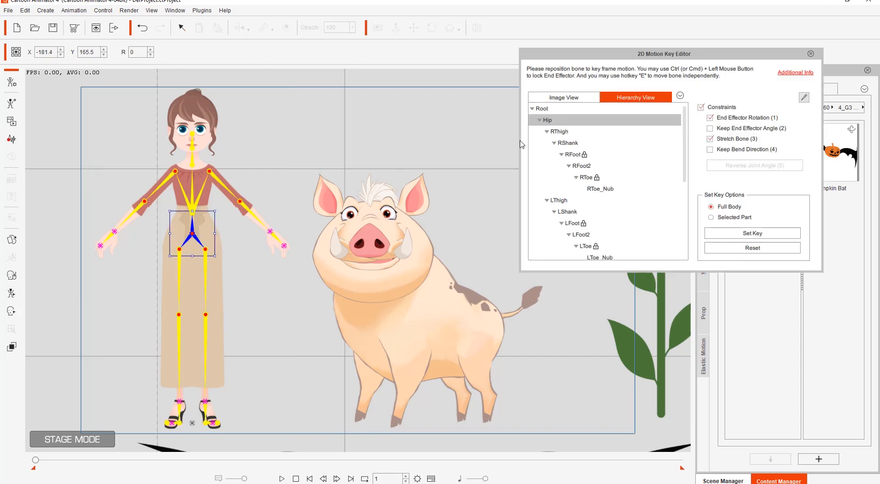
{"action": "left_click_drag", "start_coordinate": [626, 59], "coordinate": [451, 121]}
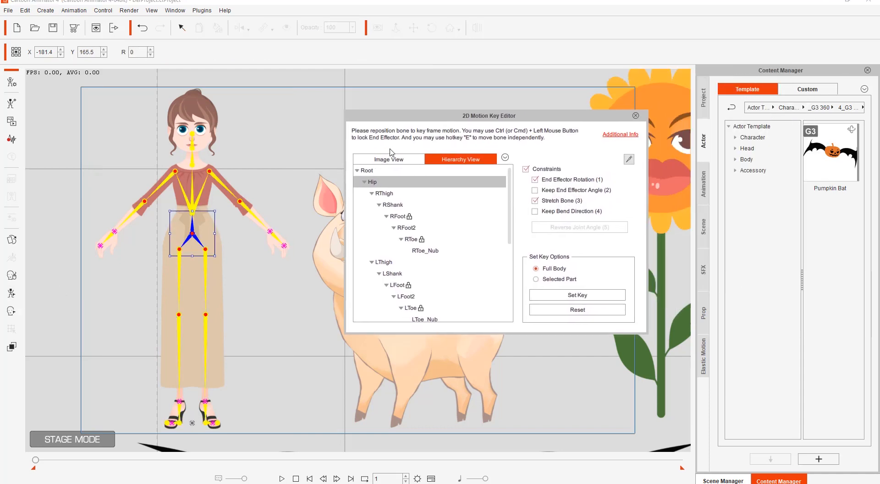
{"action": "left_click", "coordinate": [386, 160]}
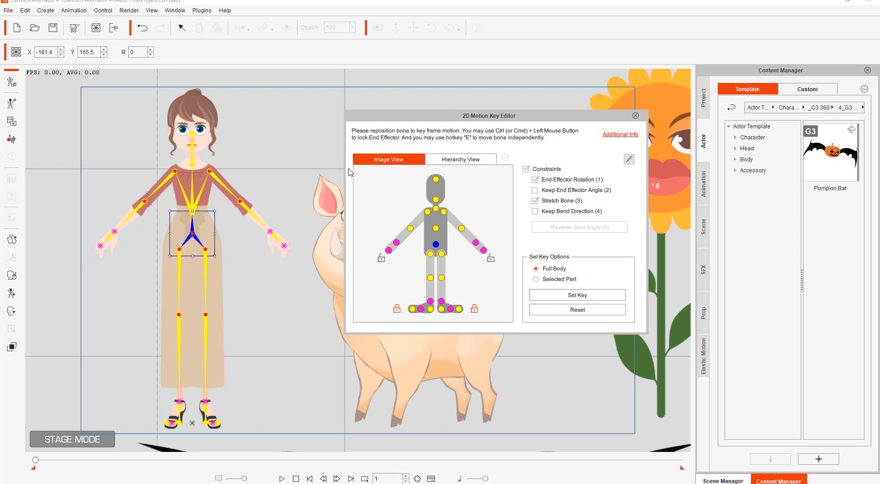
- Try shifting the woman's hip bone with Stretch Bone on and off, restoring the option and resetting the pose
{"action": "scroll", "coordinate": [288, 188], "scroll_direction": "up", "scroll_amount": 3}
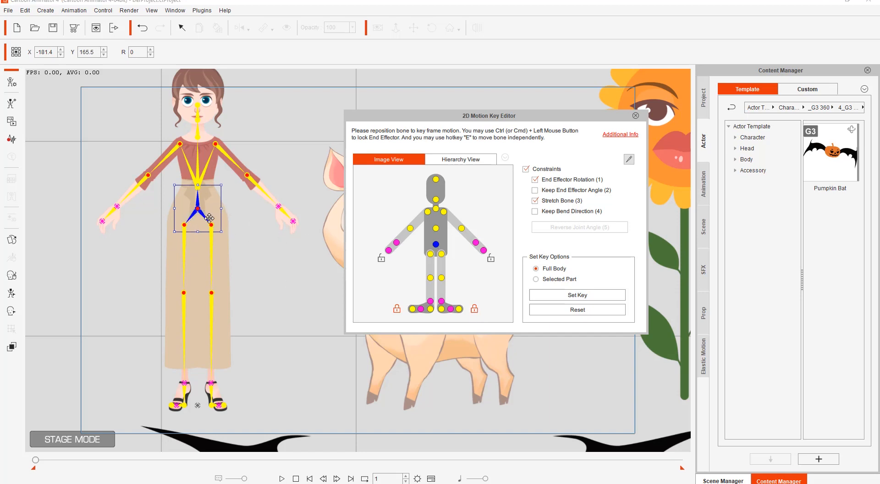
{"action": "left_click_drag", "start_coordinate": [210, 218], "coordinate": [193, 205]}
{"action": "left_click", "coordinate": [535, 201]}
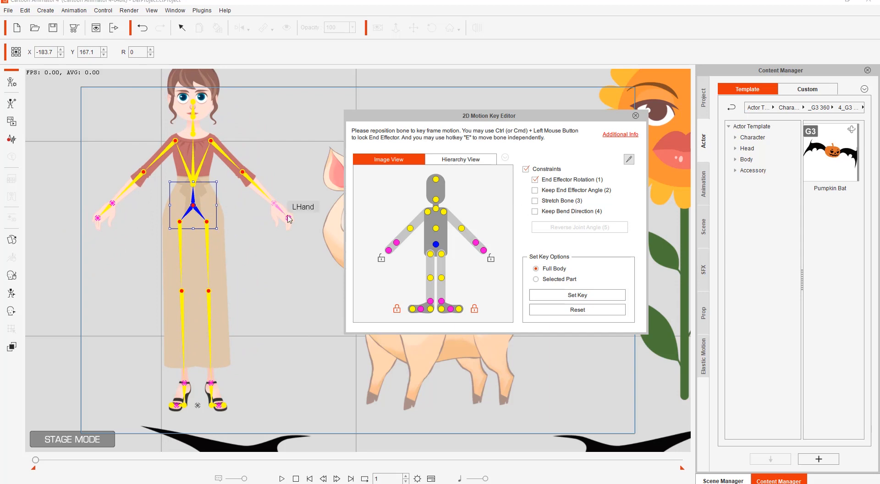
{"action": "left_click_drag", "start_coordinate": [202, 197], "coordinate": [222, 214]}
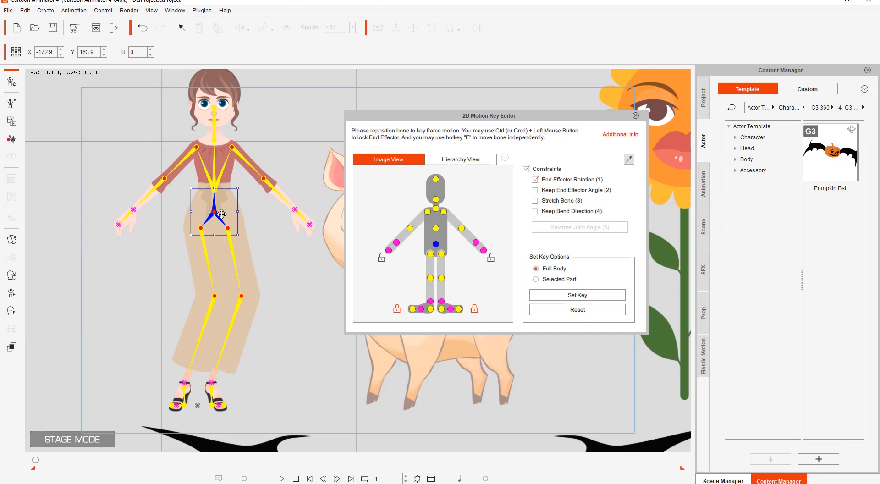
{"action": "left_click", "coordinate": [569, 205]}
{"action": "left_click", "coordinate": [578, 310]}
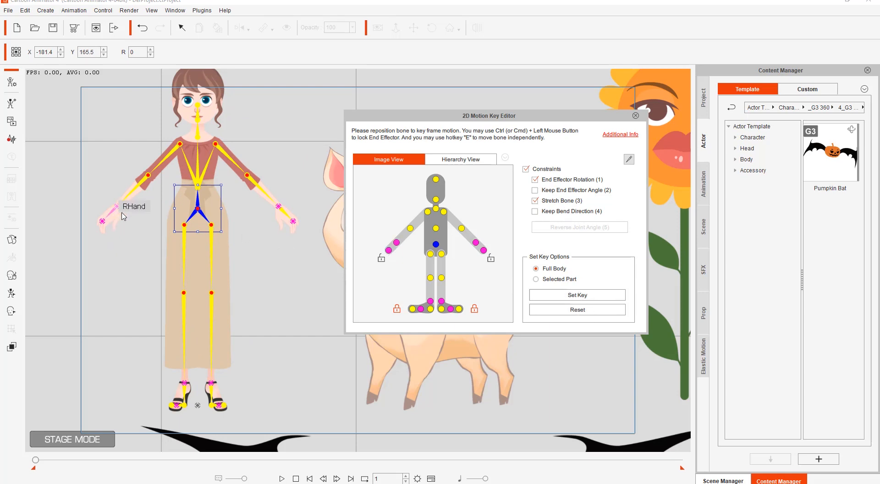
- Lock the woman's right and left hands and test the locks by shifting her hip bone, resetting the pose
{"action": "left_click", "coordinate": [382, 259]}
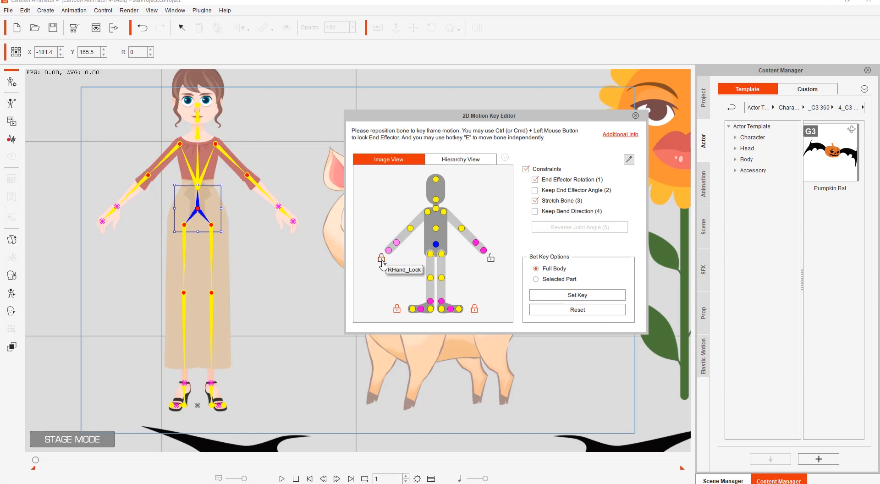
{"action": "left_click_drag", "start_coordinate": [214, 209], "coordinate": [230, 218]}
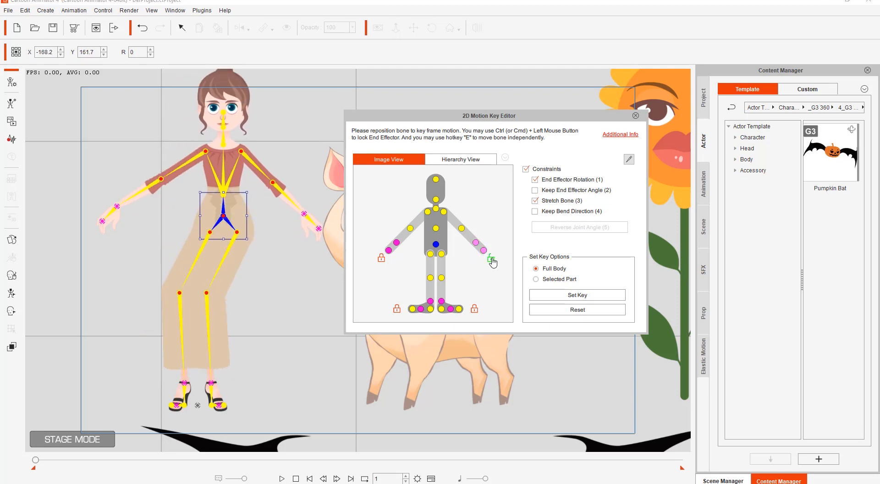
{"action": "left_click_drag", "start_coordinate": [237, 215], "coordinate": [225, 233]}
{"action": "left_click", "coordinate": [586, 312]}
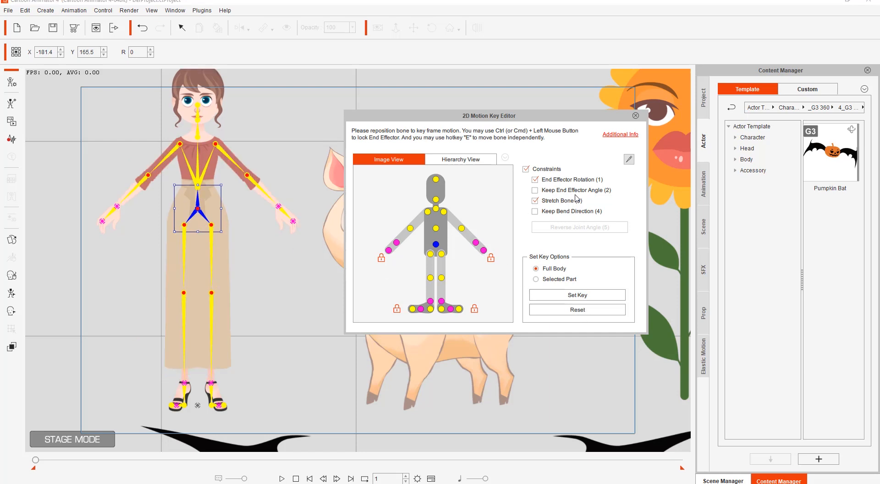
- Try rotating the woman's left foot bone about 5 degrees around her planted toe with End Effector Rotation enabled
{"action": "left_click", "coordinate": [566, 182]}
{"action": "scroll", "coordinate": [256, 403], "scroll_direction": "up", "scroll_amount": 4}
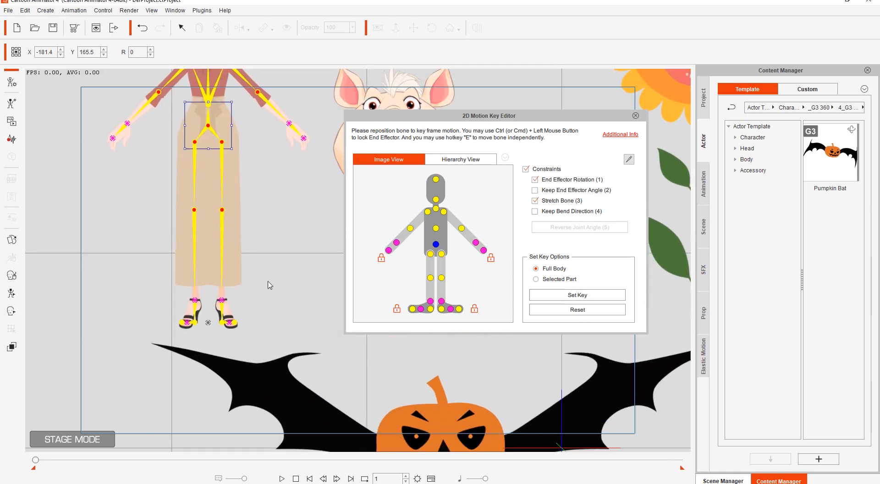
{"action": "scroll", "coordinate": [276, 298], "scroll_direction": "up", "scroll_amount": 5}
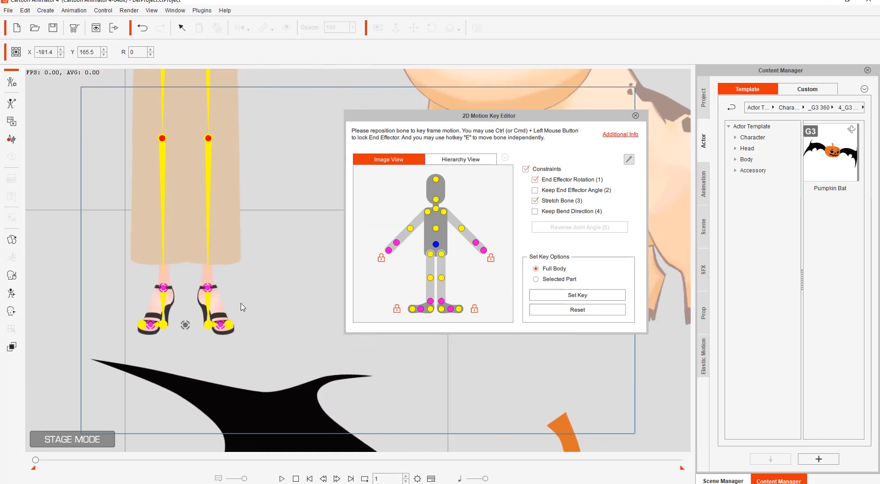
{"action": "scroll", "coordinate": [289, 301], "scroll_direction": "up", "scroll_amount": 3}
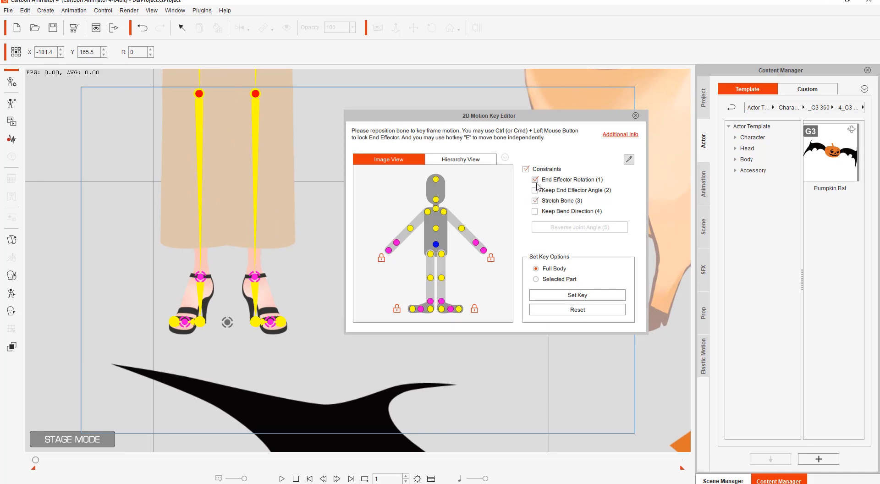
{"action": "left_click", "coordinate": [254, 298]}
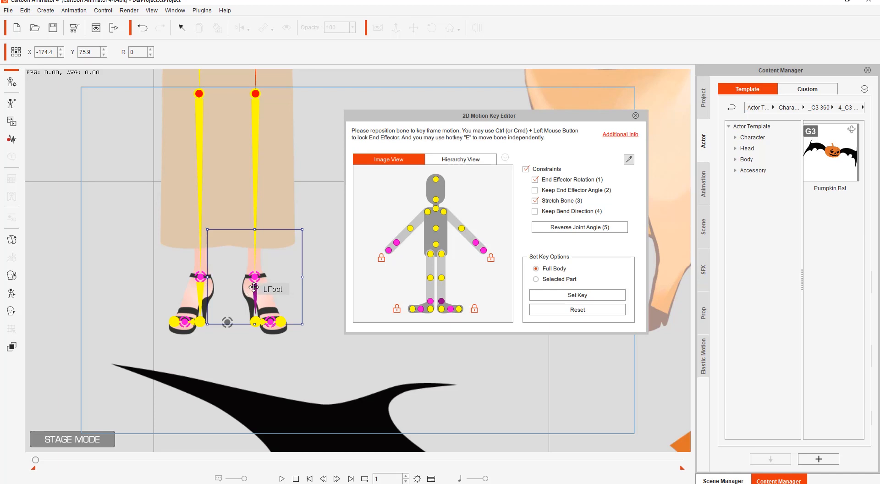
{"action": "mouse_move", "coordinate": [255, 292]}
{"action": "left_mouse_down"}
{"action": "mouse_move", "coordinate": [274, 303]}
{"action": "mouse_move", "coordinate": [239, 295]}
{"action": "mouse_move", "coordinate": [268, 296]}
{"action": "mouse_move", "coordinate": [256, 292]}
{"action": "mouse_move", "coordinate": [273, 288]}
{"action": "mouse_move", "coordinate": [262, 276]}
{"action": "mouse_move", "coordinate": [282, 282]}
{"action": "mouse_move", "coordinate": [251, 283]}
{"action": "mouse_move", "coordinate": [264, 285]}
{"action": "mouse_move", "coordinate": [252, 298]}
{"action": "mouse_move", "coordinate": [257, 284]}
{"action": "mouse_move", "coordinate": [262, 294]}
{"action": "left_mouse_up"}
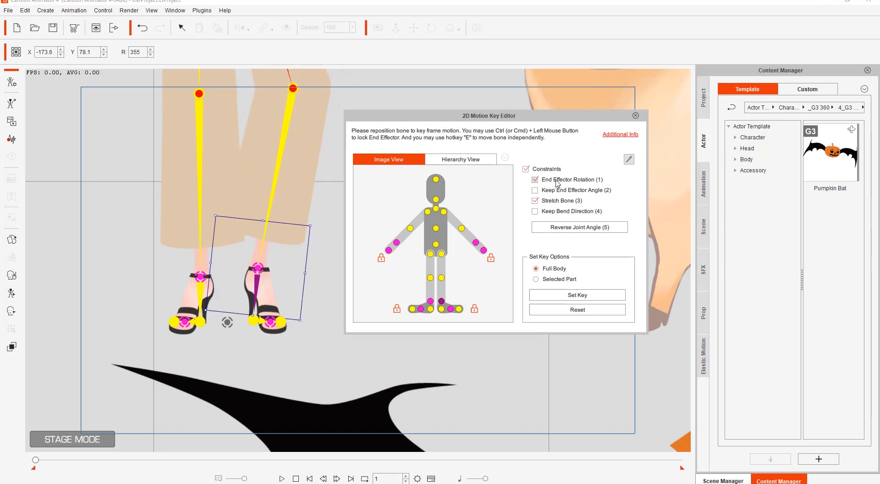
- Disable End Effector Rotation and try moving the woman's right foot bone outward
{"action": "left_click", "coordinate": [535, 180]}
{"action": "left_click", "coordinate": [201, 299]}
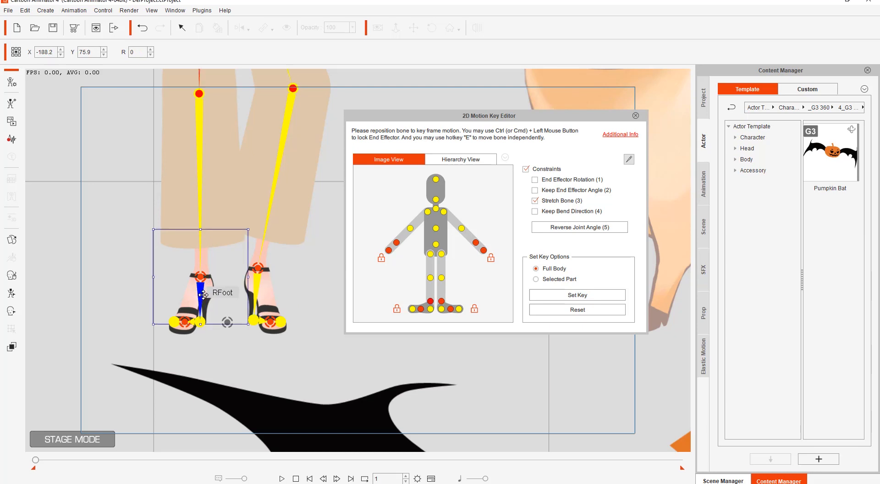
{"action": "left_click_drag", "start_coordinate": [203, 295], "coordinate": [164, 290]}
- Re-enable End Effector Rotation, try rotating the woman's right foot bone to about 315 degrees, and reset the pose
{"action": "left_click", "coordinate": [556, 179]}
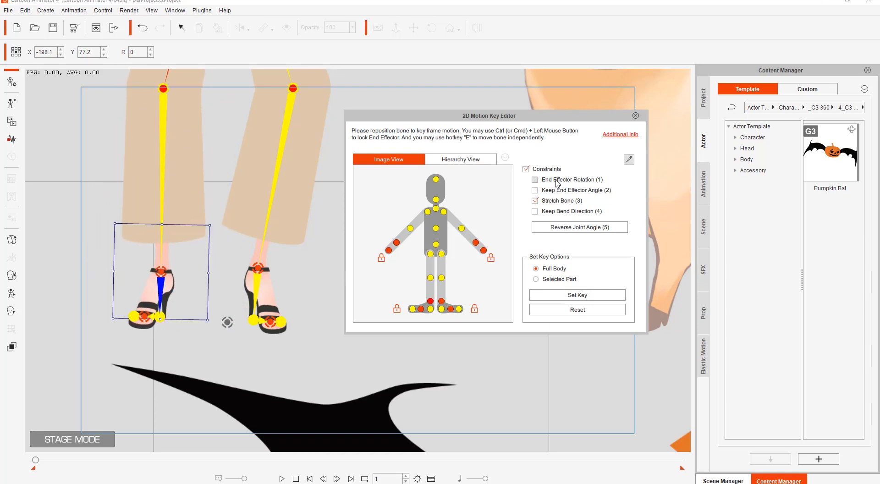
{"action": "left_click_drag", "start_coordinate": [162, 277], "coordinate": [140, 289]}
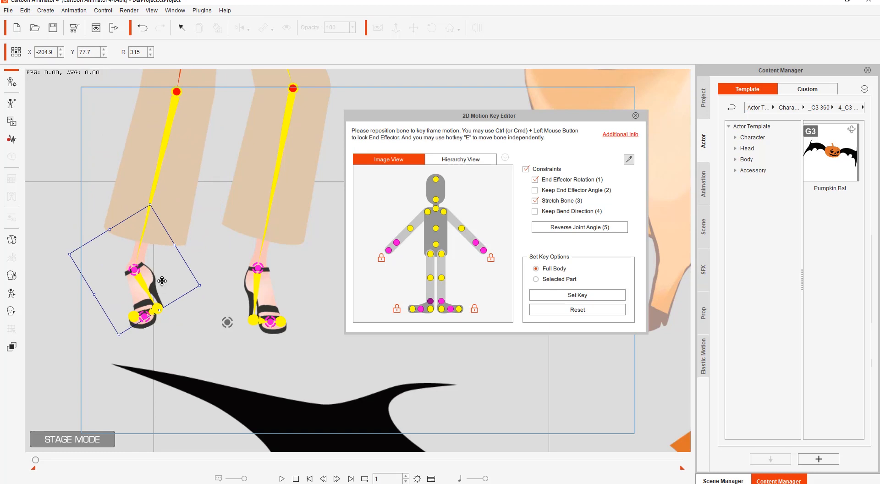
{"action": "left_click", "coordinate": [258, 290]}
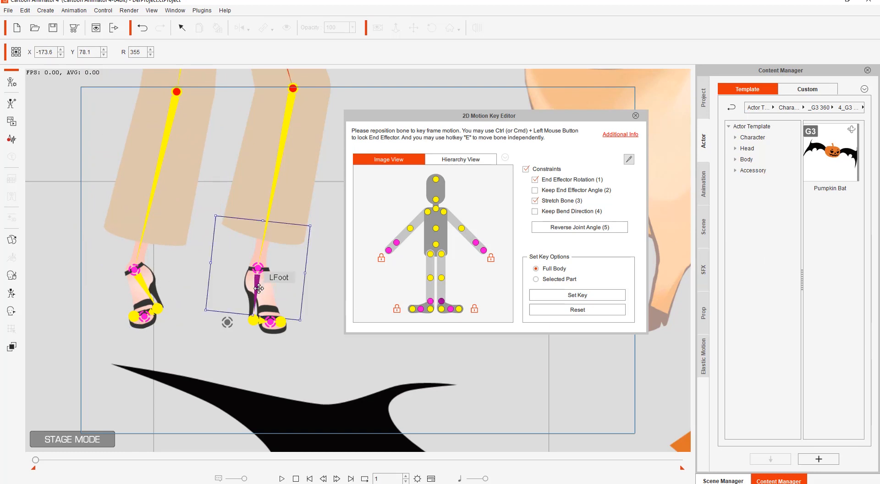
{"action": "left_click", "coordinate": [592, 311]}
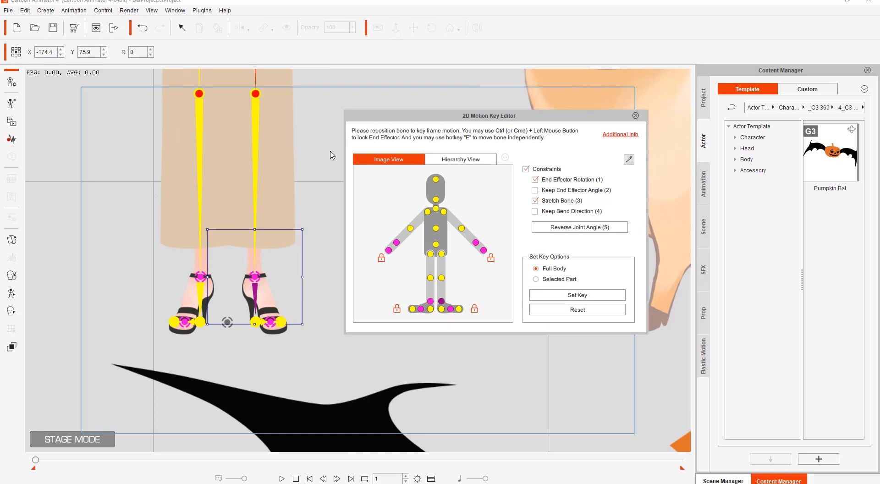
- Pose the pig sitting by lowering its hip to about Y 97 at 18 degrees and rotating its back-left shank to about 30 degrees
{"action": "scroll", "coordinate": [314, 344], "scroll_direction": "down", "scroll_amount": 5}
{"action": "left_click_drag", "start_coordinate": [333, 250], "coordinate": [39, 322]}
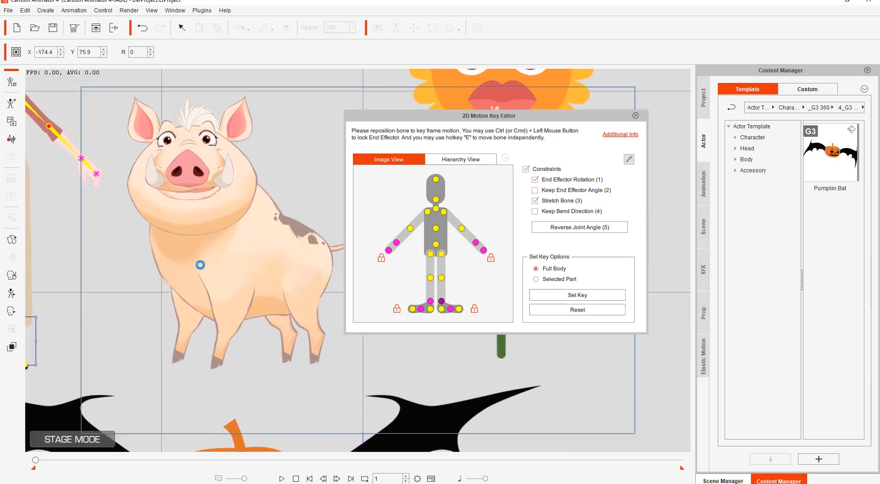
{"action": "left_click", "coordinate": [227, 243]}
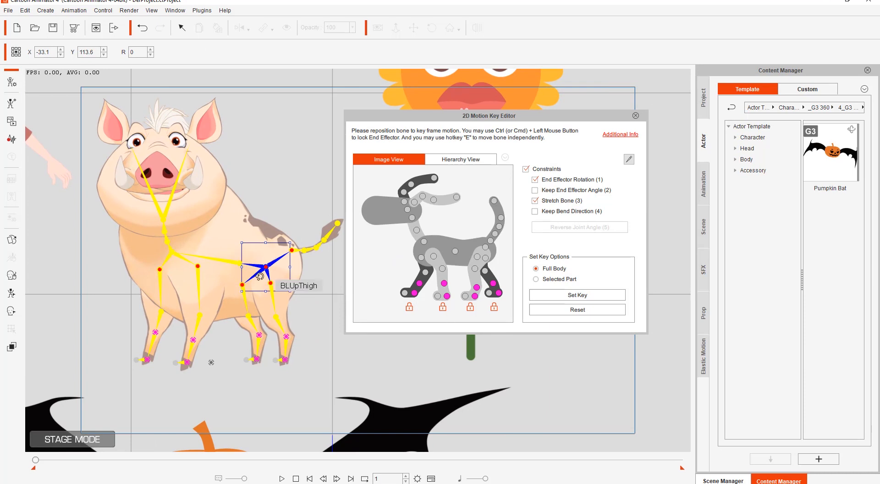
{"action": "left_click_drag", "start_coordinate": [271, 246], "coordinate": [284, 301]}
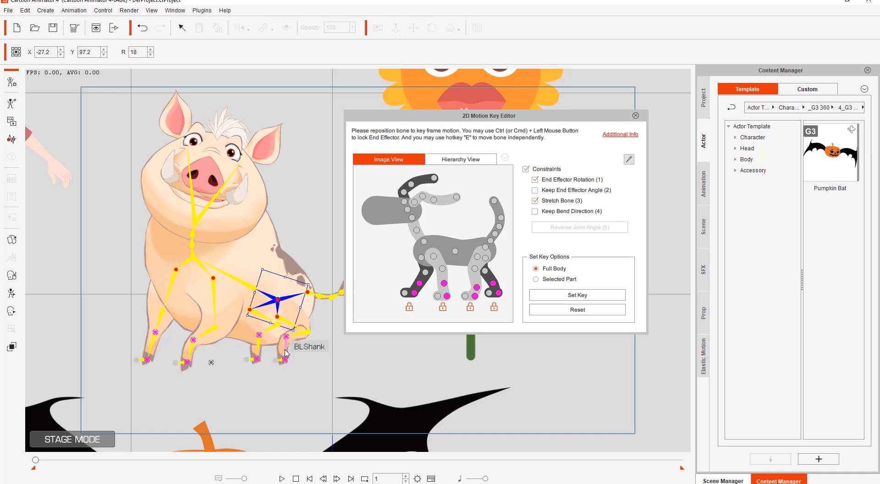
{"action": "left_click", "coordinate": [299, 350]}
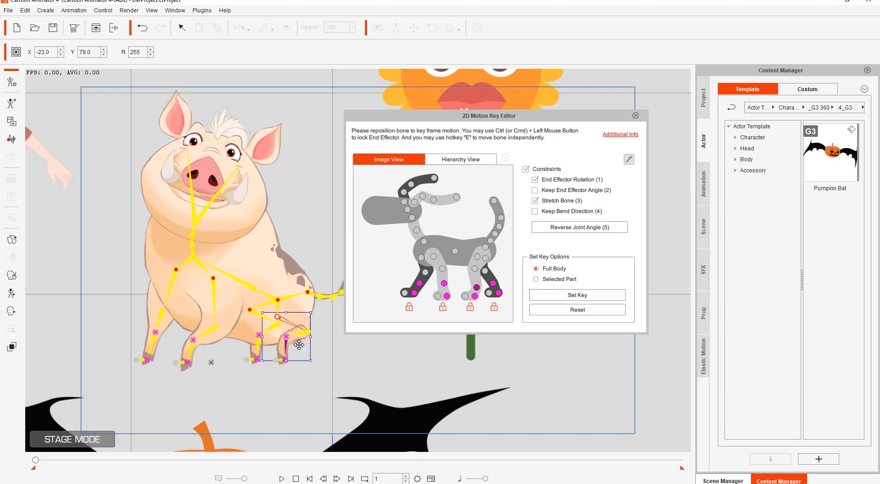
{"action": "left_click_drag", "start_coordinate": [299, 345], "coordinate": [311, 362]}
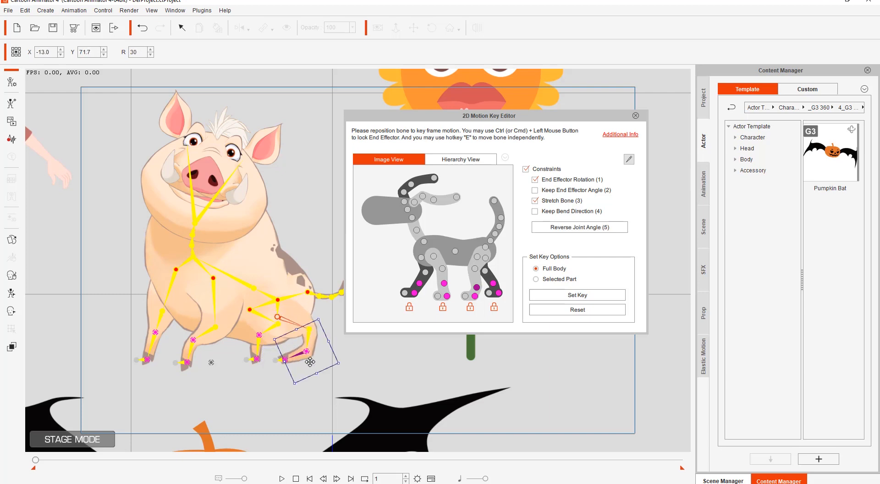
- Try adjusting the pig's other rear lower leg with End Effector Rotation enabled, and undo the changes
{"action": "left_click_drag", "start_coordinate": [259, 348], "coordinate": [311, 337]}
{"action": "key", "text": "ctrl+z"}
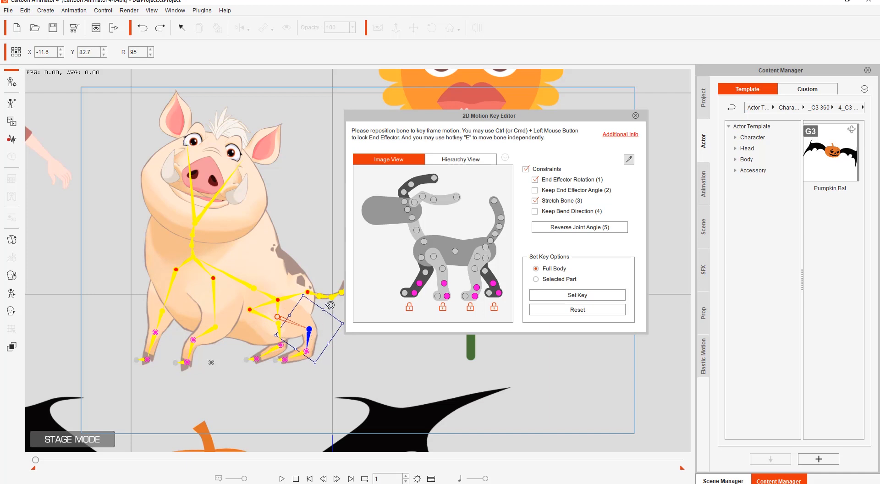
{"action": "mouse_move", "coordinate": [330, 305]}
{"action": "left_mouse_down"}
{"action": "mouse_move", "coordinate": [295, 305]}
{"action": "mouse_move", "coordinate": [320, 319]}
{"action": "left_mouse_up"}
{"action": "key", "text": "ctrl+z"}
{"action": "left_click", "coordinate": [535, 180]}
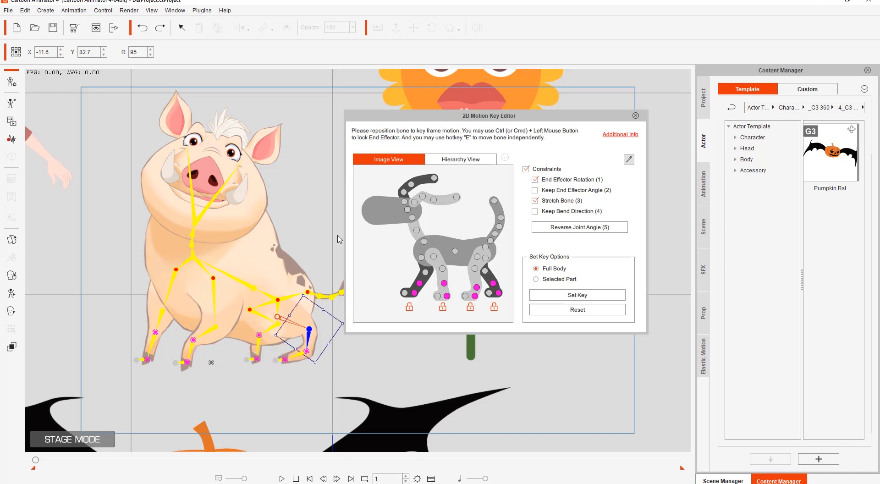
- Undo the last pose changes to the pig's back-left shank
{"action": "key", "text": "ctrl+z"}
{"action": "key", "text": "ctrl+z"}
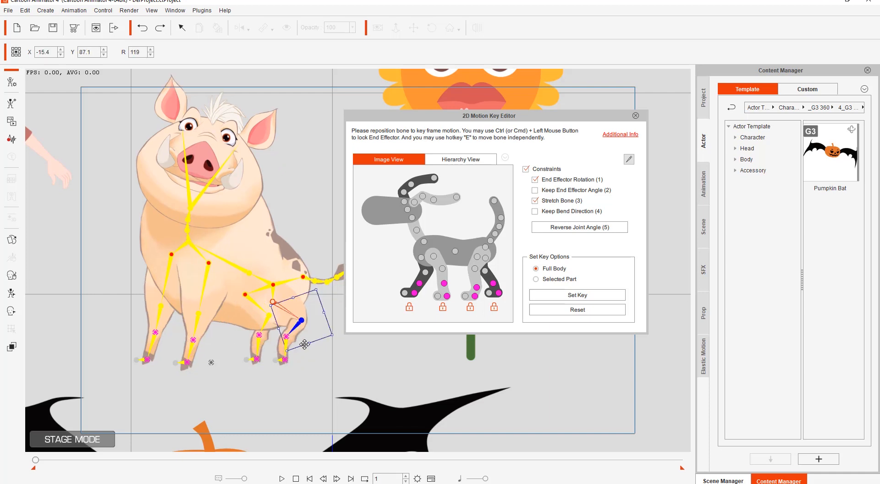
{"action": "key", "text": "ctrl+z"}
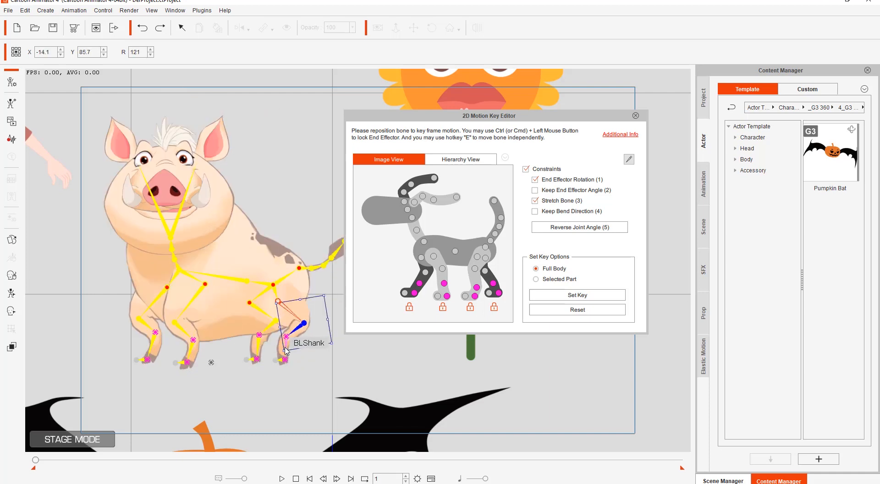
- Try a sitting pose by pulling the pig's rear lower legs forward and moving its hip to about Y 99 at 14 degrees, and reset
{"action": "left_click", "coordinate": [295, 340]}
{"action": "left_click_drag", "start_coordinate": [288, 344], "coordinate": [237, 347]}
{"action": "left_click", "coordinate": [277, 288]}
{"action": "left_click_drag", "start_coordinate": [278, 291], "coordinate": [300, 294]}
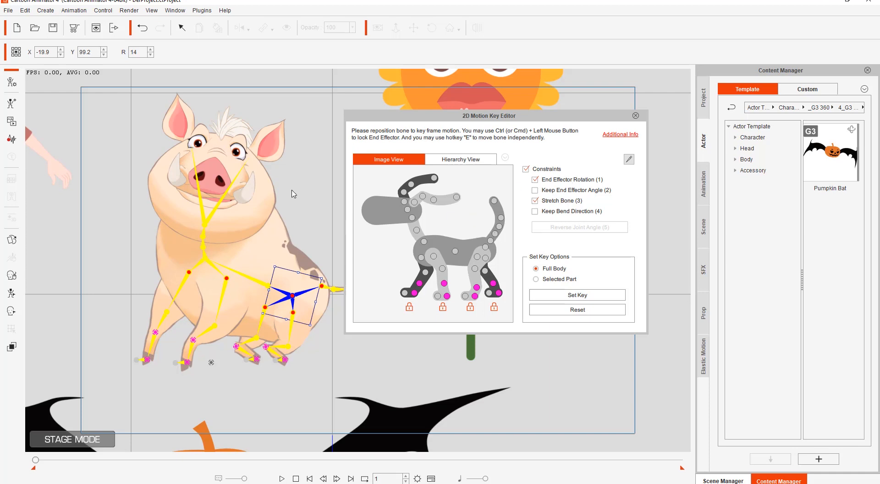
{"action": "left_click", "coordinate": [577, 309]}
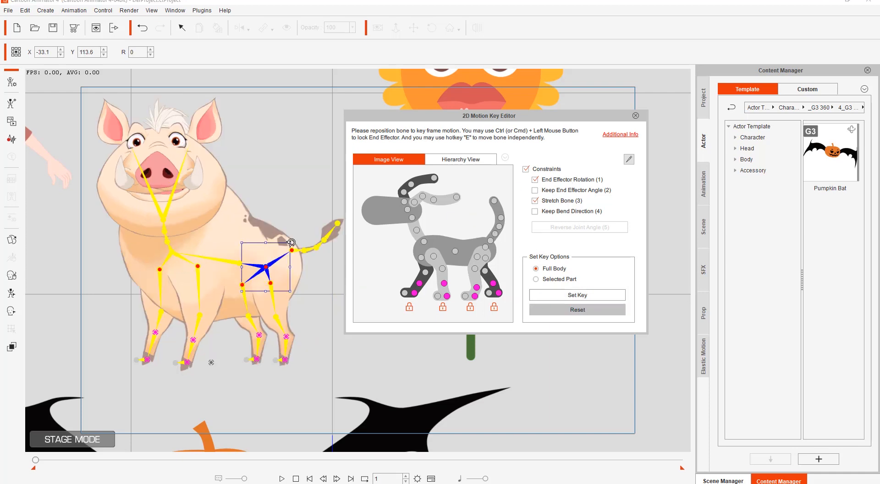
- Select the sunflower and move the bone just below its head to about X 68, Y 172
{"action": "left_click_drag", "start_coordinate": [316, 166], "coordinate": [108, 233]}
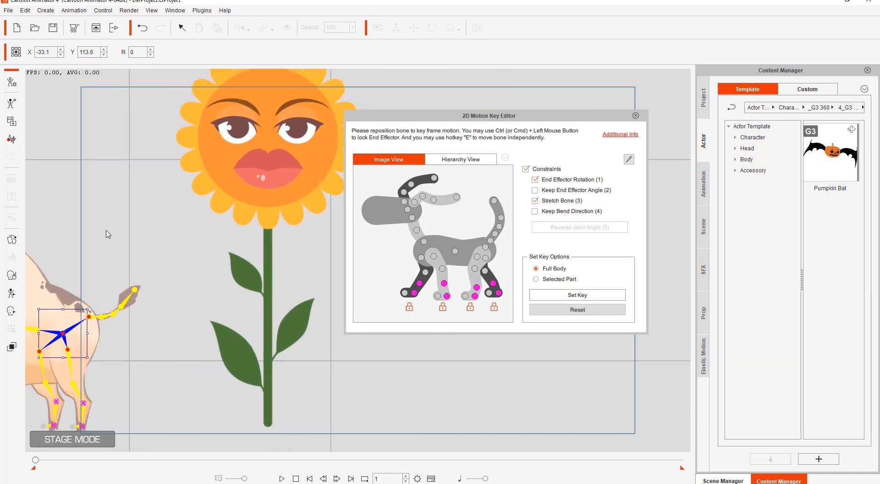
{"action": "scroll", "coordinate": [105, 250], "scroll_direction": "down", "scroll_amount": 2}
{"action": "left_click", "coordinate": [291, 209]}
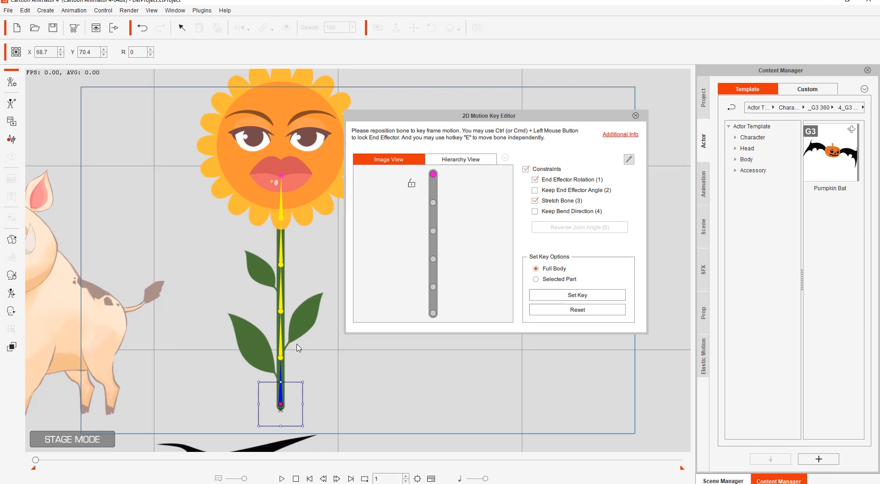
{"action": "left_click_drag", "start_coordinate": [279, 198], "coordinate": [282, 218]}
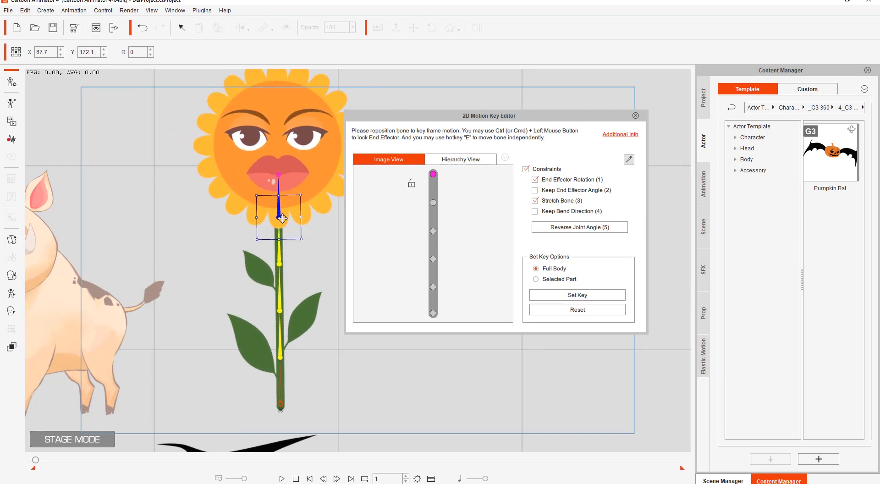
- Move the sunflower's base bone with its end effector locked and again unlocked, ending at about X 62, Y 70
{"action": "left_click", "coordinate": [411, 184]}
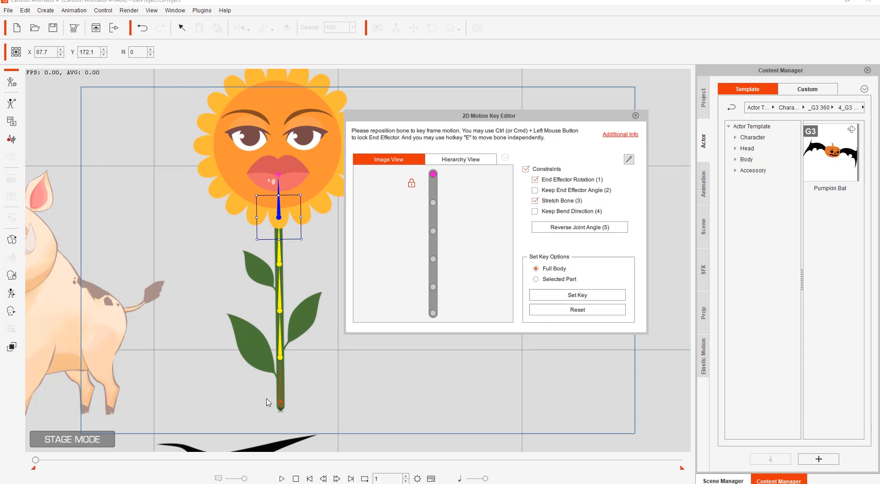
{"action": "left_click", "coordinate": [281, 390]}
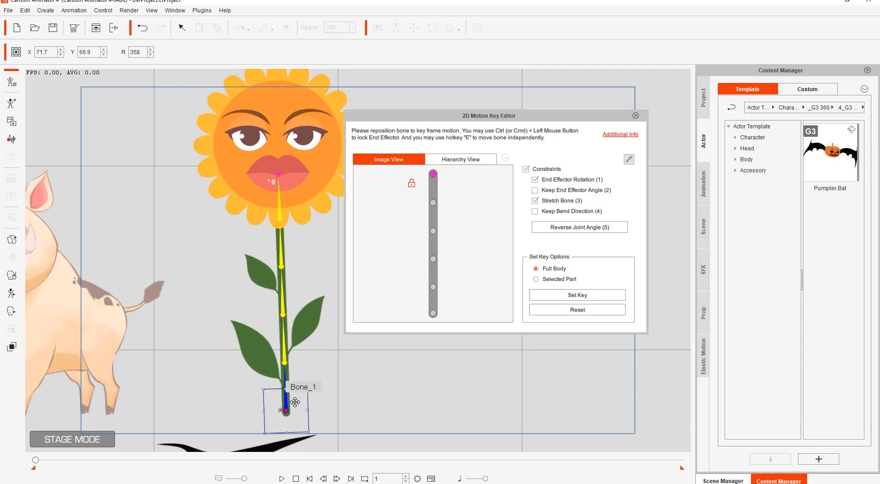
{"action": "left_click_drag", "start_coordinate": [295, 402], "coordinate": [283, 387]}
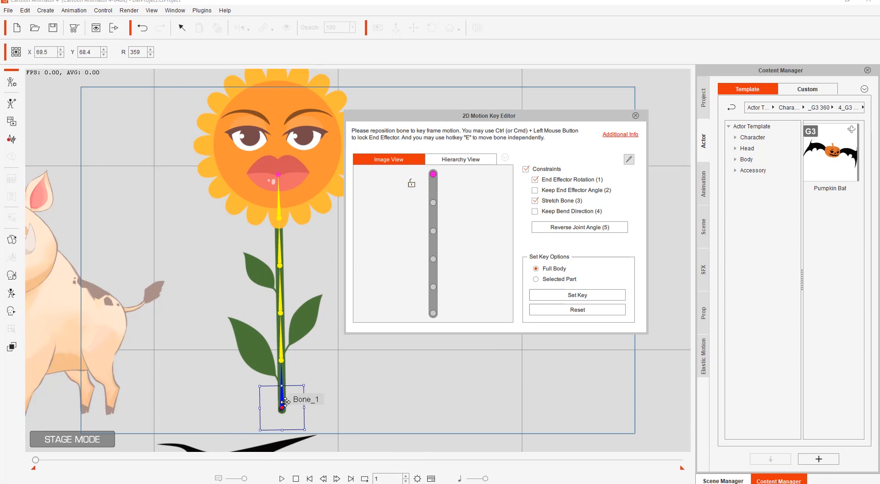
{"action": "left_click_drag", "start_coordinate": [286, 406], "coordinate": [268, 391]}
- Select the pumpkin bat and move its hip bone to about X -65, Y -3 with both wing tips unlocked
{"action": "left_click_drag", "start_coordinate": [200, 379], "coordinate": [417, 177]}
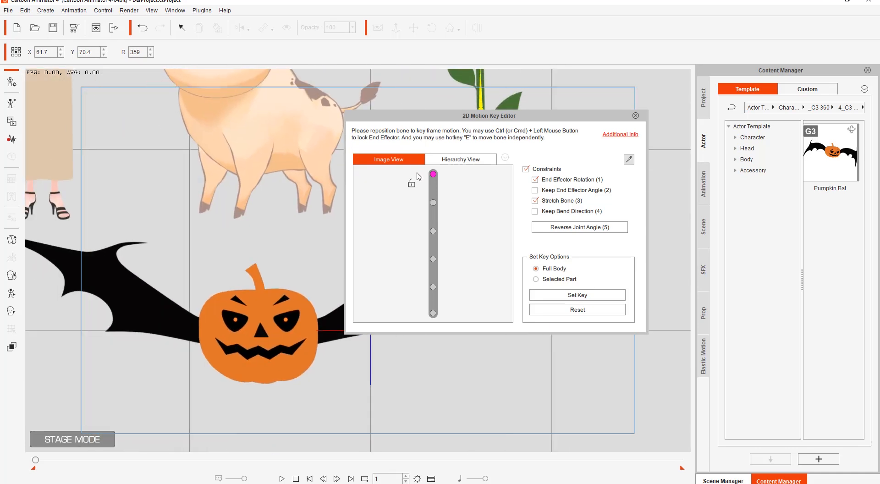
{"action": "scroll", "coordinate": [393, 185], "scroll_direction": "down", "scroll_amount": 1}
{"action": "mouse_move", "coordinate": [294, 236]}
{"action": "left_mouse_down"}
{"action": "mouse_move", "coordinate": [342, 278]}
{"action": "mouse_move", "coordinate": [281, 231]}
{"action": "left_mouse_up"}
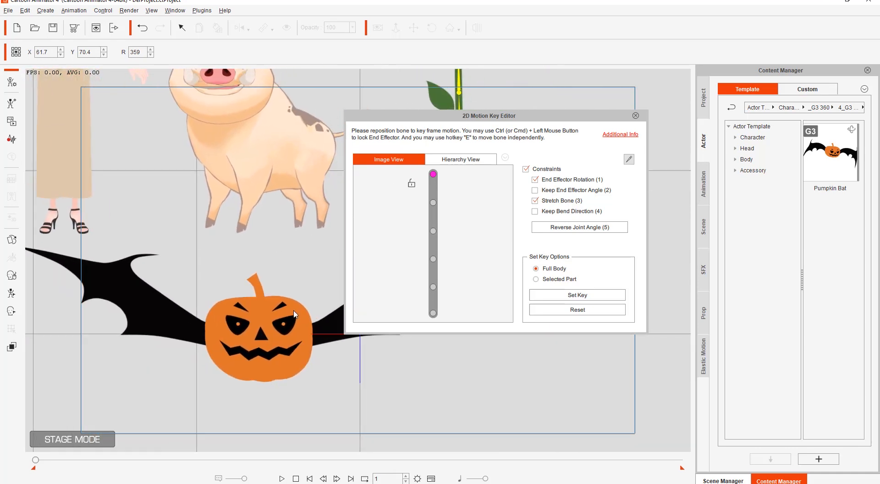
{"action": "scroll", "coordinate": [287, 243], "scroll_direction": "down", "scroll_amount": 1}
{"action": "left_click", "coordinate": [308, 330]}
{"action": "left_click_drag", "start_coordinate": [308, 330], "coordinate": [234, 262]}
{"action": "scroll", "coordinate": [234, 262], "scroll_direction": "down", "scroll_amount": 1}
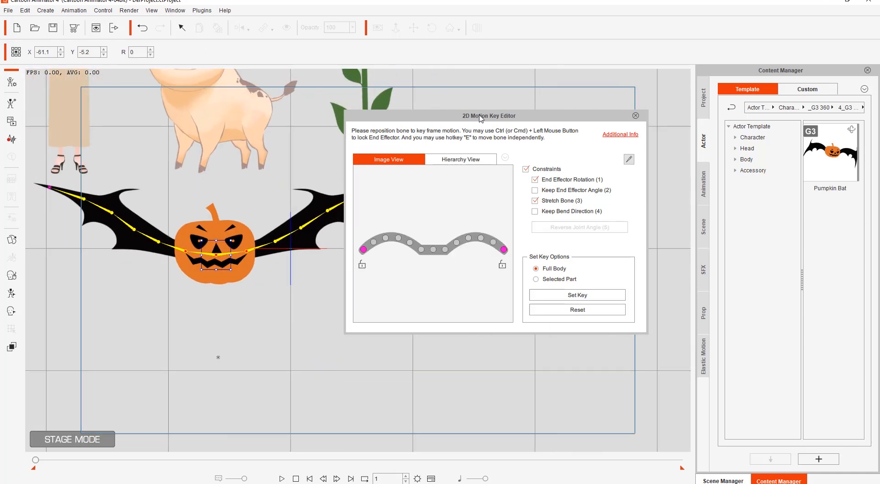
{"action": "left_click_drag", "start_coordinate": [480, 118], "coordinate": [599, 64]}
{"action": "left_click_drag", "start_coordinate": [282, 312], "coordinate": [297, 418]}
{"action": "scroll", "coordinate": [308, 360], "scroll_direction": "up", "scroll_amount": 2}
{"action": "left_click_drag", "start_coordinate": [326, 382], "coordinate": [372, 406]}
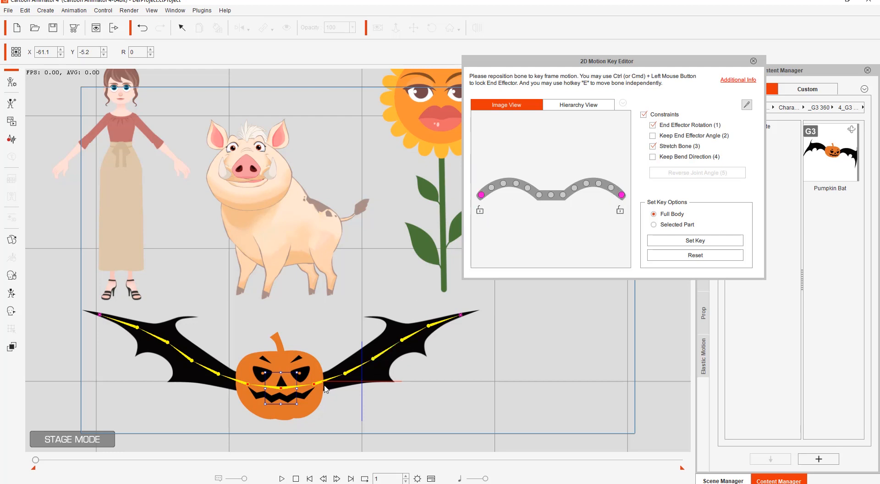
{"action": "left_click_drag", "start_coordinate": [290, 388], "coordinate": [285, 385]}
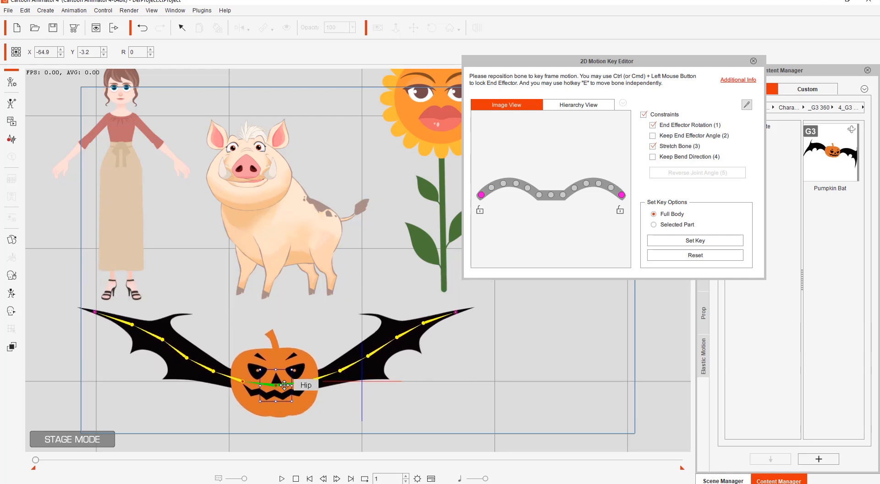
- Lock both wing-tip end effectors, try raising the bat's hip to about Y 55, reset the pose and close the 2D Motion Key Editor
{"action": "left_click", "coordinate": [621, 211]}
{"action": "left_click", "coordinate": [481, 213]}
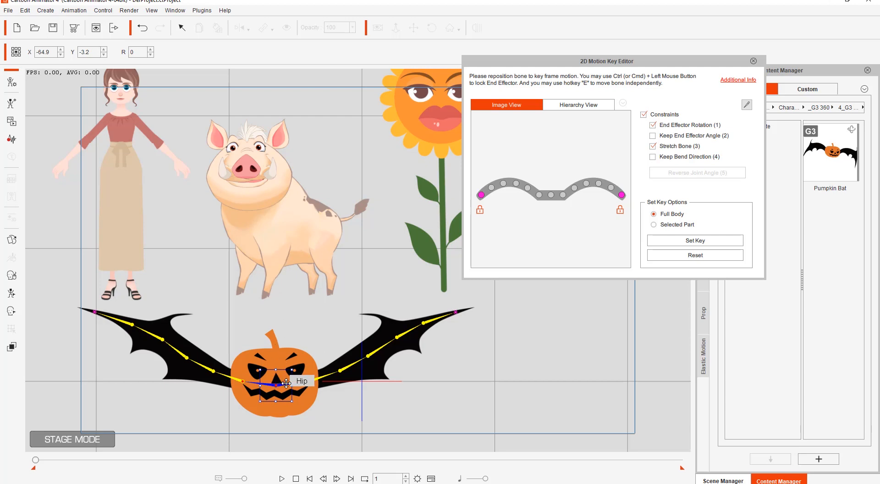
{"action": "left_click_drag", "start_coordinate": [286, 383], "coordinate": [293, 303]}
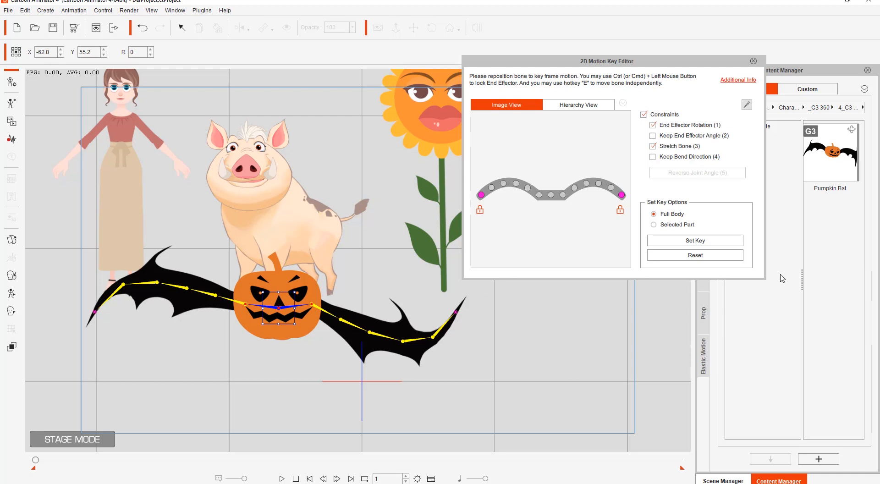
{"action": "left_click", "coordinate": [727, 262]}
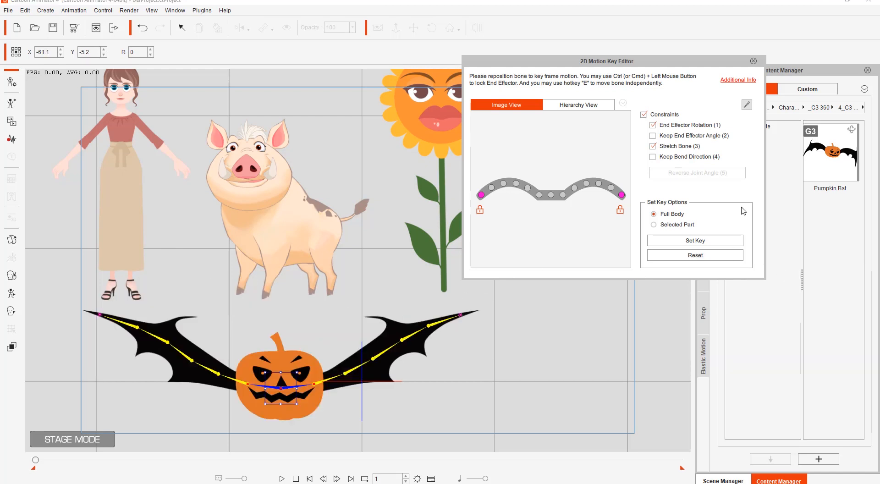
{"action": "left_click", "coordinate": [753, 61]}
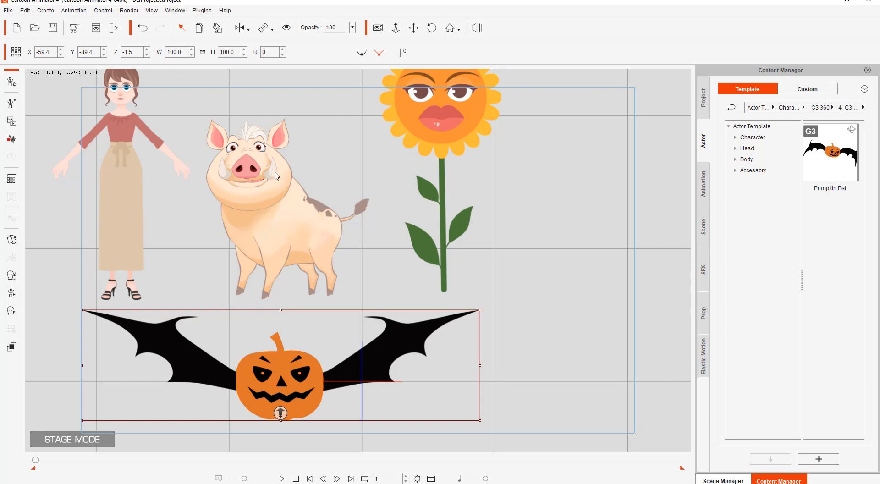
- Look through the G3 360 character templates, including the animal, spine and wings categories
{"action": "left_click", "coordinate": [735, 137]}
{"action": "left_click", "coordinate": [743, 148]}
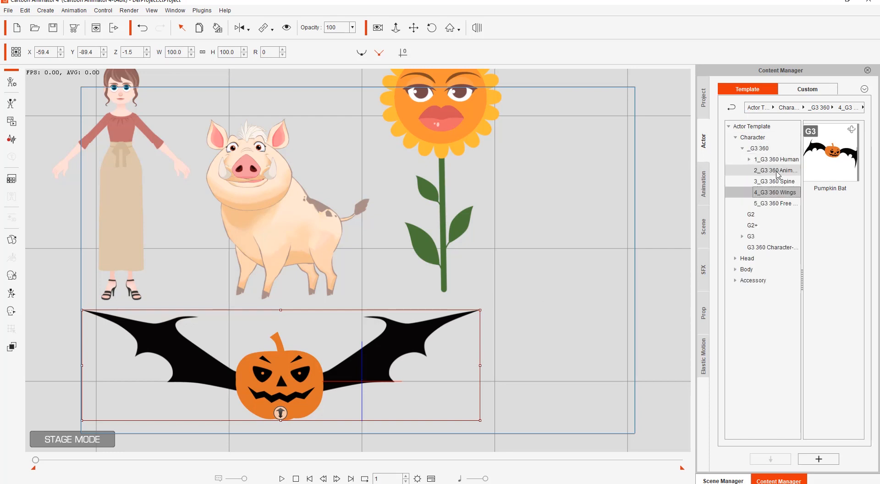
{"action": "left_click", "coordinate": [779, 160]}
{"action": "left_click", "coordinate": [779, 171]}
{"action": "left_click", "coordinate": [779, 181]}
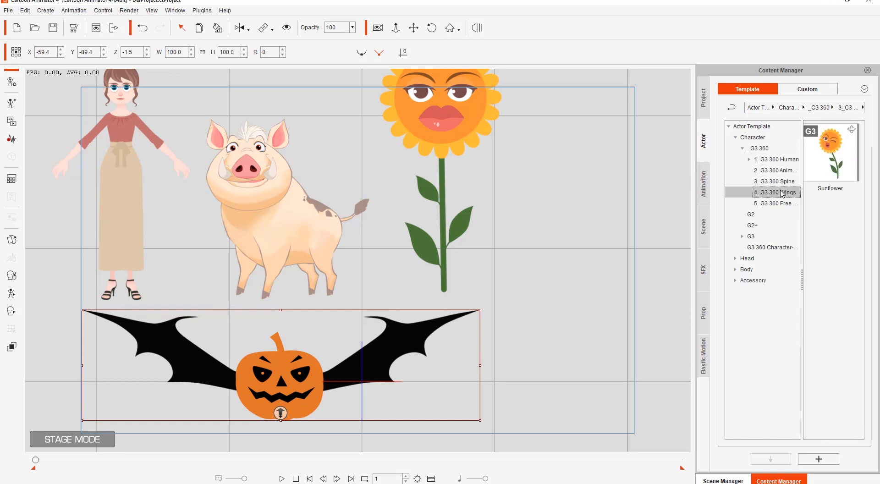
{"action": "left_click", "coordinate": [779, 193]}
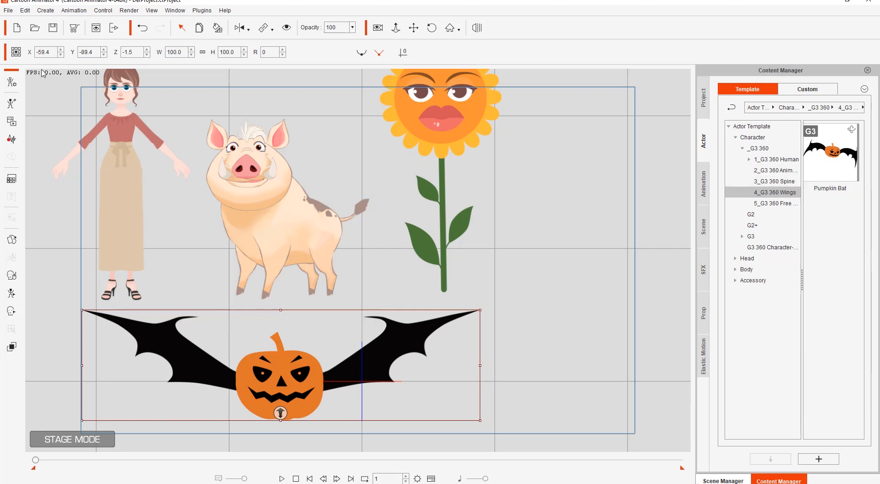
- Start a new empty project and create a free bone actor from the blueprint image in the Chicken folder
{"action": "left_click", "coordinate": [17, 27]}
{"action": "left_click", "coordinate": [439, 271]}
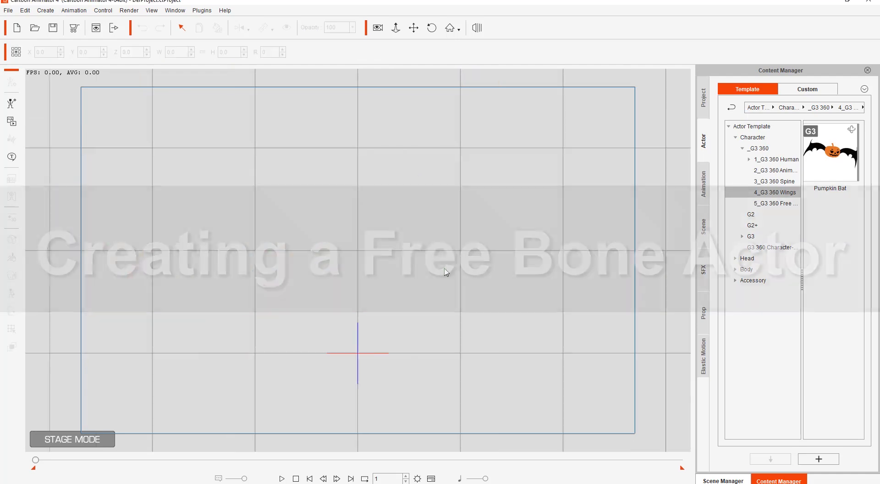
{"action": "left_click", "coordinate": [10, 107]}
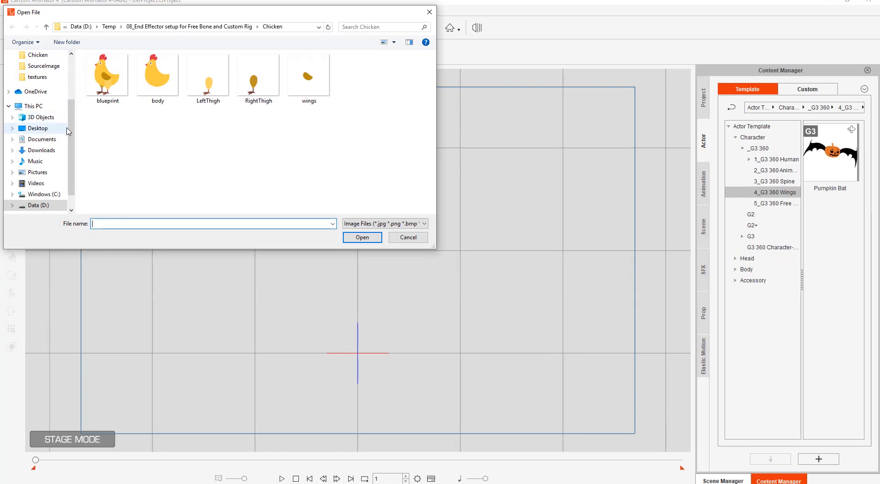
{"action": "double_click", "coordinate": [108, 75]}
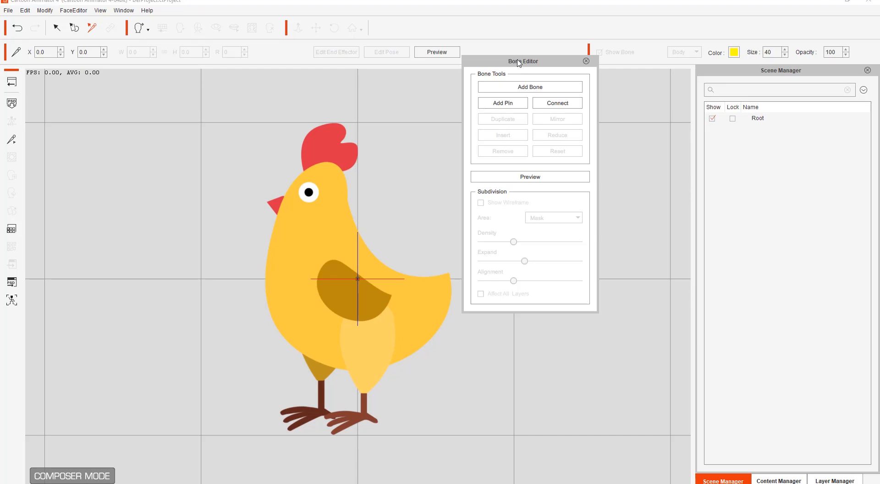
- Add a six-bone chain from the chicken's lower body below the wing, along the chest and neck, to the top of its head
{"action": "left_click_drag", "start_coordinate": [519, 62], "coordinate": [571, 95]}
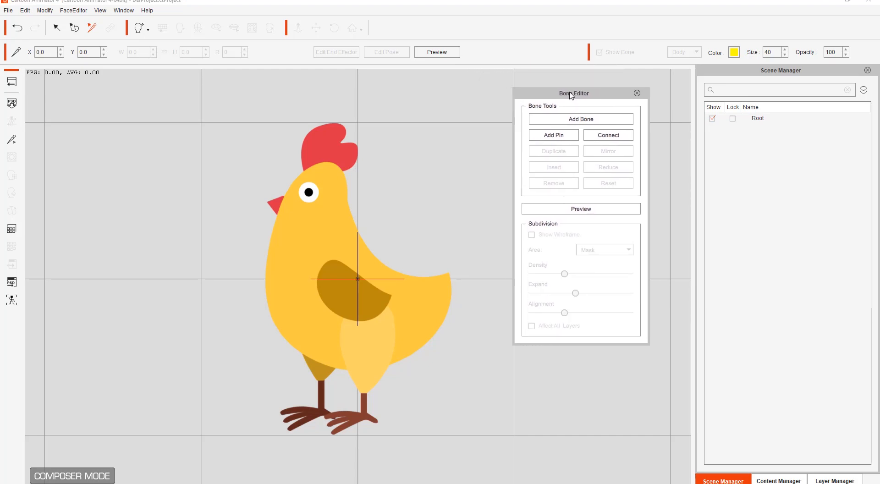
{"action": "left_click", "coordinate": [578, 120]}
{"action": "left_click", "coordinate": [579, 120]}
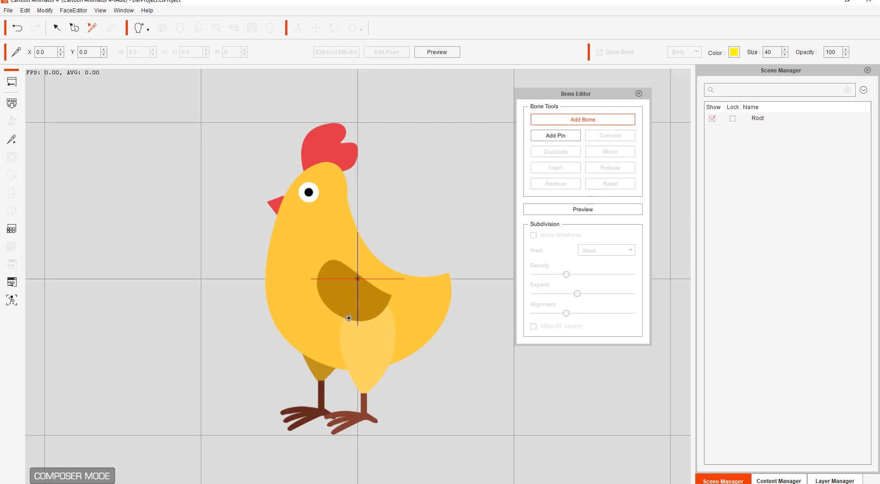
{"action": "left_click", "coordinate": [352, 320]}
{"action": "left_click", "coordinate": [314, 203]}
{"action": "right_click", "coordinate": [345, 154]}
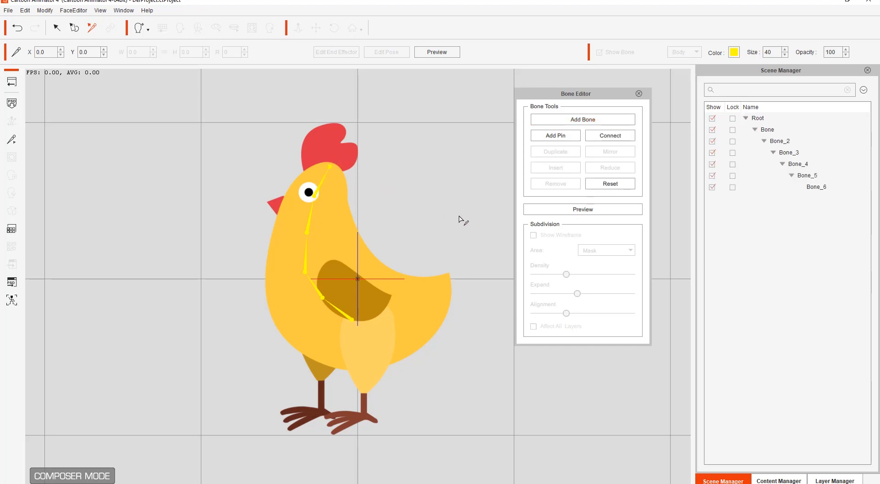
- Add a three-bone chain branching from the chicken's root bone and ending at the tip of its tail
{"action": "left_click", "coordinate": [573, 122]}
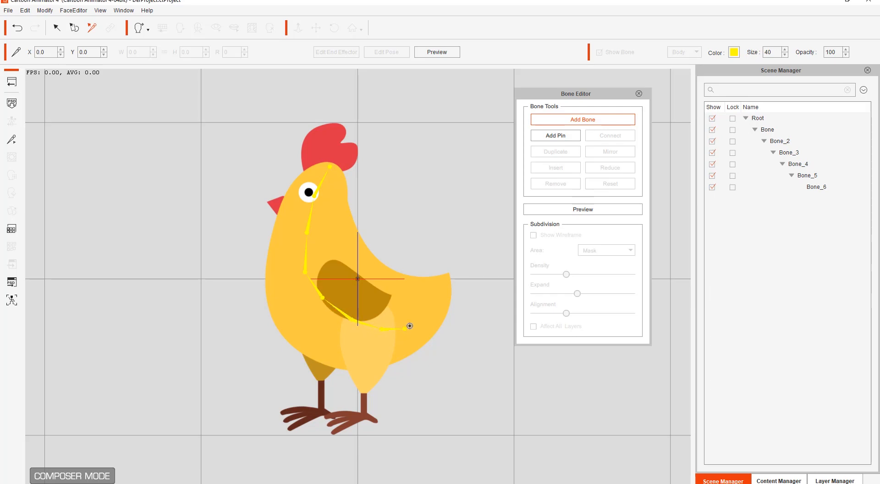
{"action": "left_click", "coordinate": [421, 315]}
{"action": "right_click", "coordinate": [468, 314]}
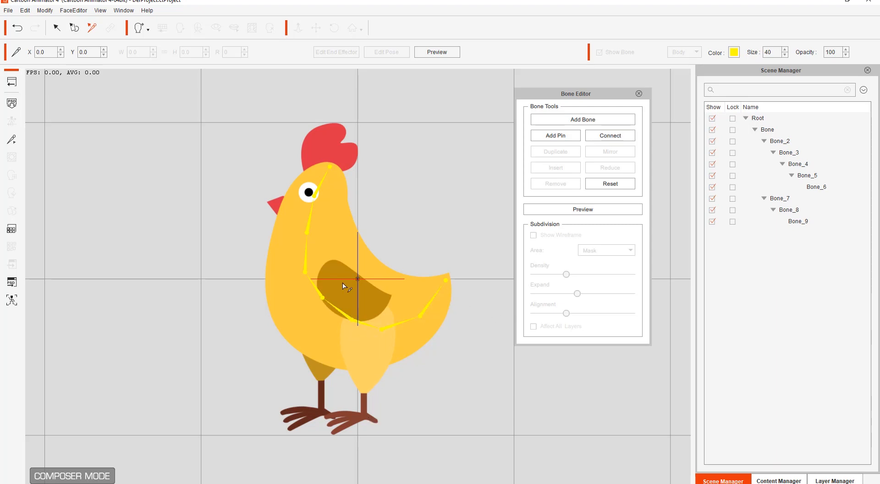
- Add a five-bone chain from the chicken's root bone down the front, lighter leg through the ankle to the toes
{"action": "left_click", "coordinate": [590, 121]}
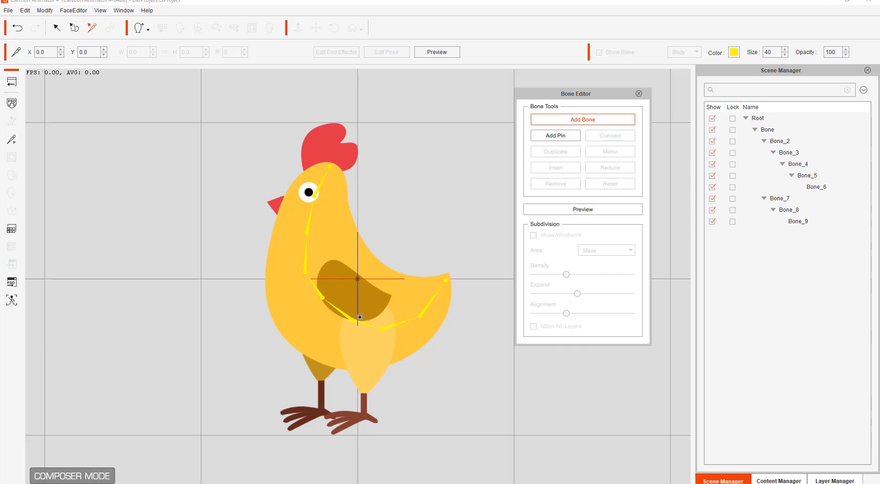
{"action": "left_click", "coordinate": [353, 320]}
{"action": "left_click", "coordinate": [372, 310]}
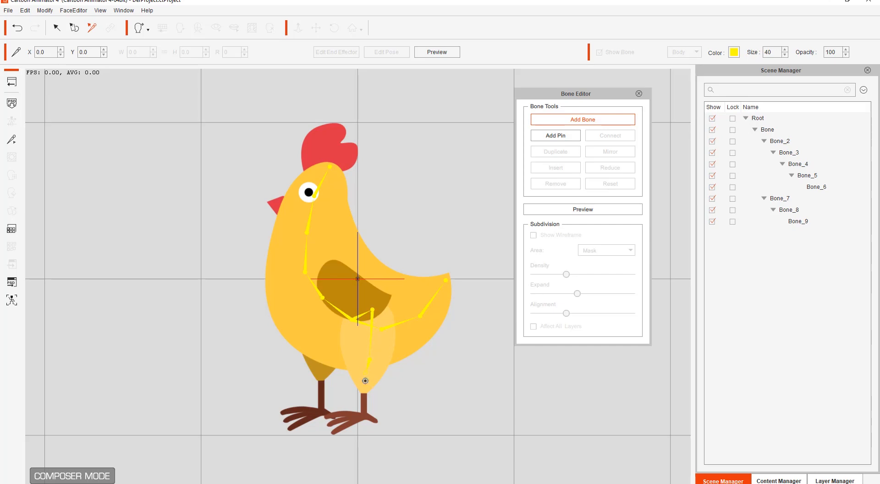
{"action": "left_click", "coordinate": [364, 415]}
{"action": "left_click", "coordinate": [331, 423]}
{"action": "right_click", "coordinate": [374, 405]}
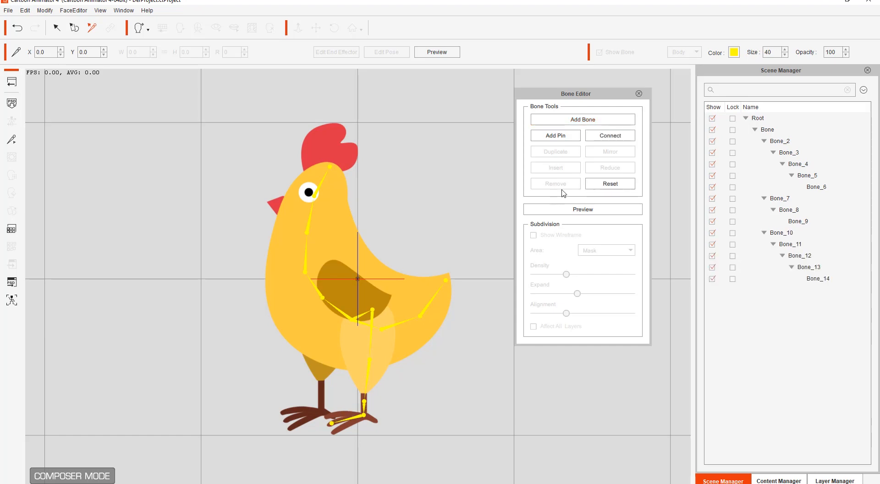
- Add a five-bone chain from the root bone down the chicken's rear, darker leg through the ankle to the toes
{"action": "left_click", "coordinate": [590, 123]}
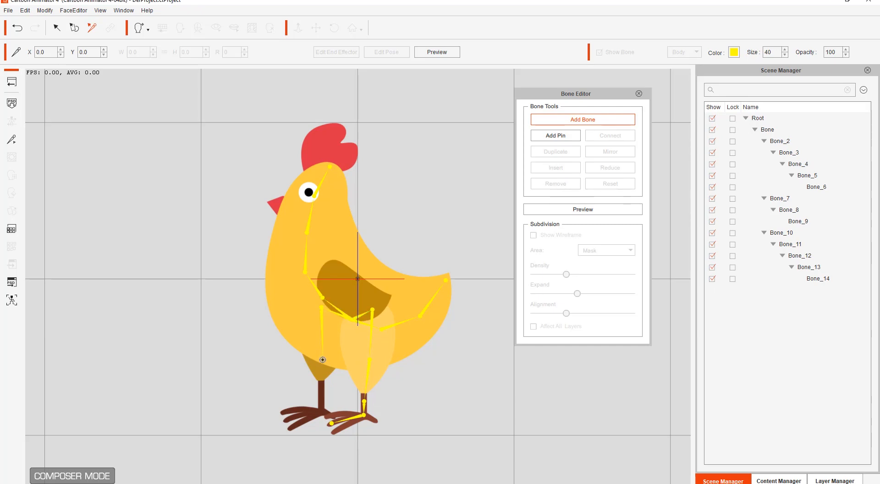
{"action": "left_click", "coordinate": [322, 360]}
{"action": "left_click", "coordinate": [288, 420]}
{"action": "right_click", "coordinate": [370, 351]}
{"action": "right_click", "coordinate": [371, 351]}
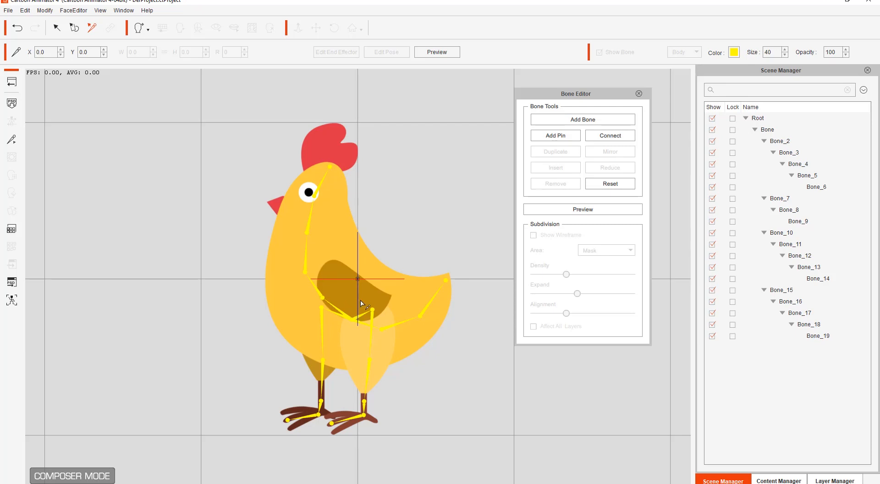
- Add a three-bone chain branching from the chicken's root bone and running along the wing to its tip
{"action": "left_click", "coordinate": [585, 120]}
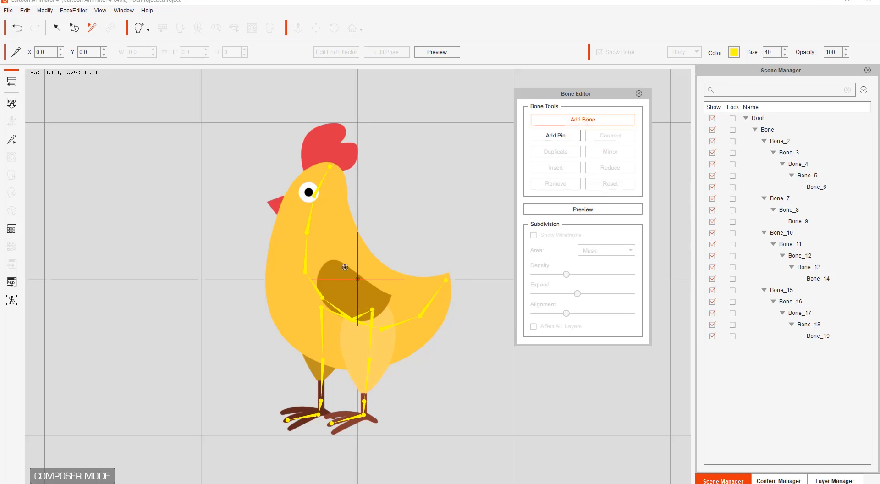
{"action": "left_click", "coordinate": [353, 318]}
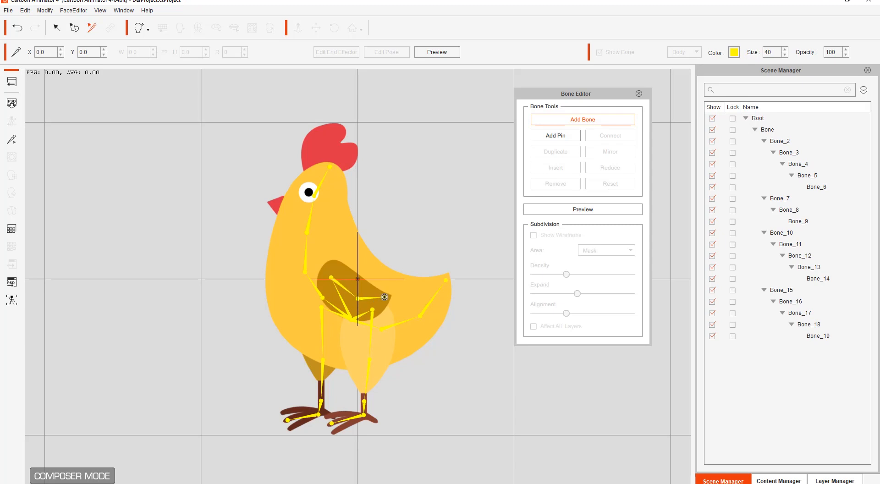
{"action": "double_click", "coordinate": [384, 297]}
- Preview the skeleton by bending the wing, tail and front leg bones, and leave the preview and bone editing
{"action": "left_click", "coordinate": [575, 209]}
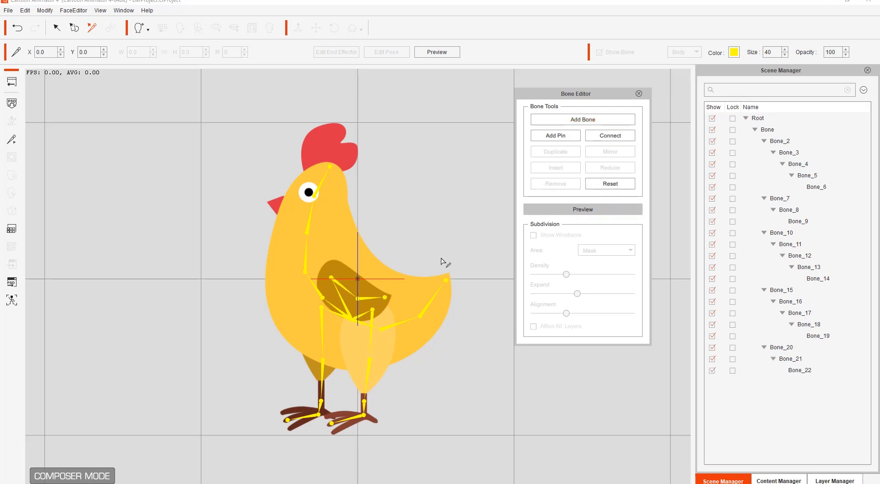
{"action": "left_click", "coordinate": [375, 297]}
{"action": "left_click_drag", "start_coordinate": [375, 297], "coordinate": [369, 279]}
{"action": "left_click", "coordinate": [432, 301]}
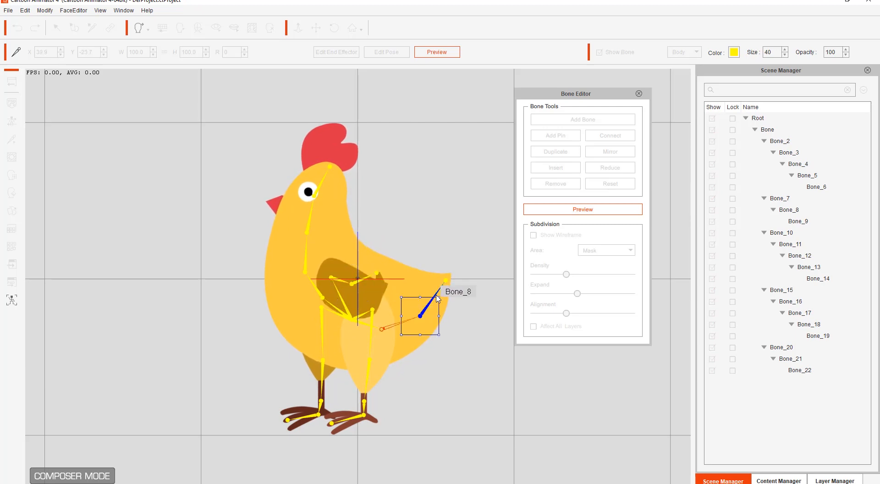
{"action": "left_click_drag", "start_coordinate": [432, 302], "coordinate": [421, 340]}
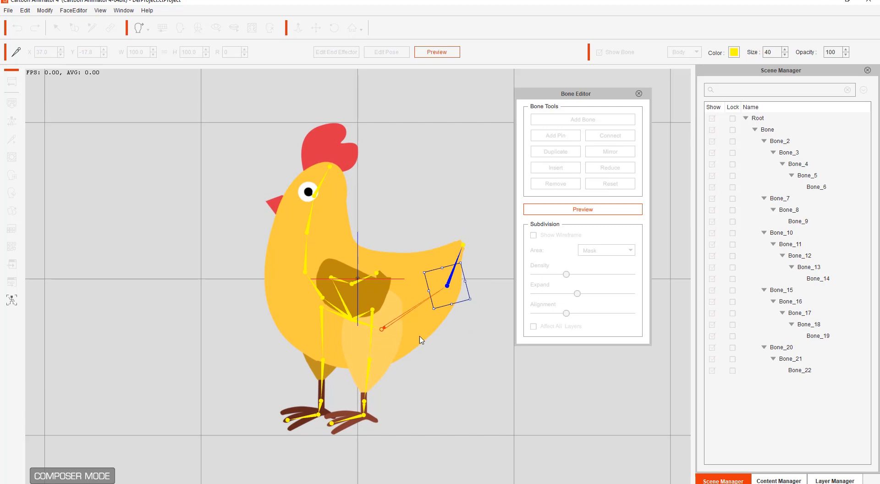
{"action": "left_click", "coordinate": [365, 406]}
{"action": "left_click_drag", "start_coordinate": [365, 405], "coordinate": [408, 400]}
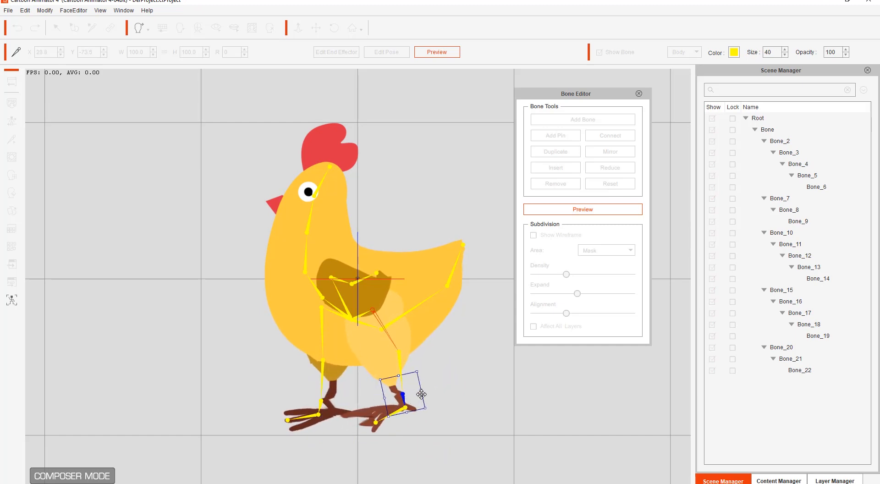
{"action": "left_click", "coordinate": [578, 212]}
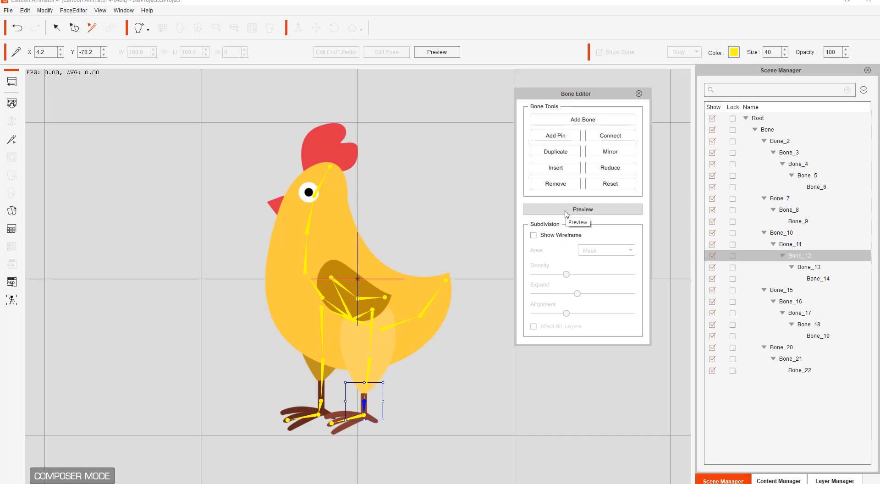
{"action": "left_click", "coordinate": [640, 94]}
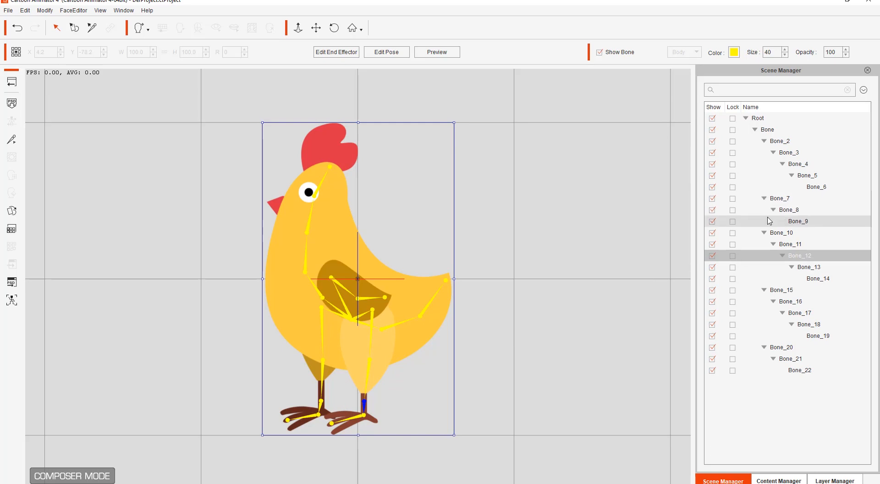
- Examine the chicken's layer list by selecting bones from the wing, legs and tail, and the root bone
{"action": "left_click", "coordinate": [835, 480]}
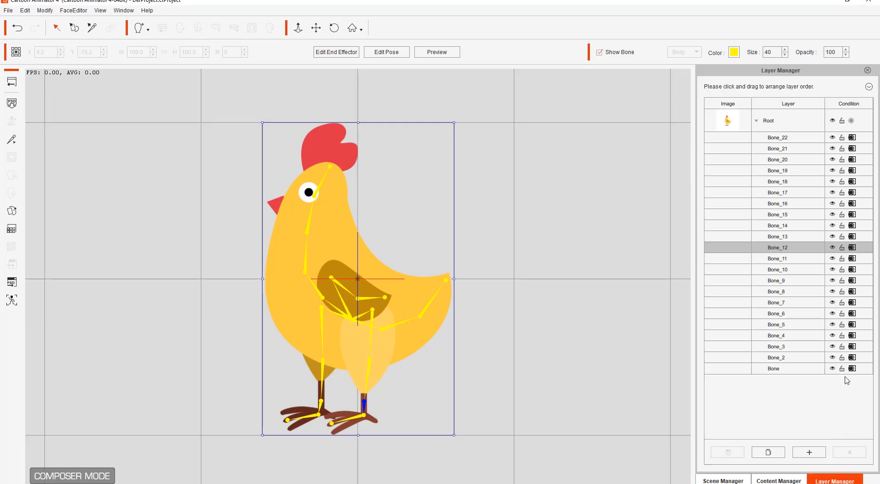
{"action": "left_click", "coordinate": [773, 138]}
{"action": "left_click", "coordinate": [774, 149]}
{"action": "left_click", "coordinate": [778, 182]}
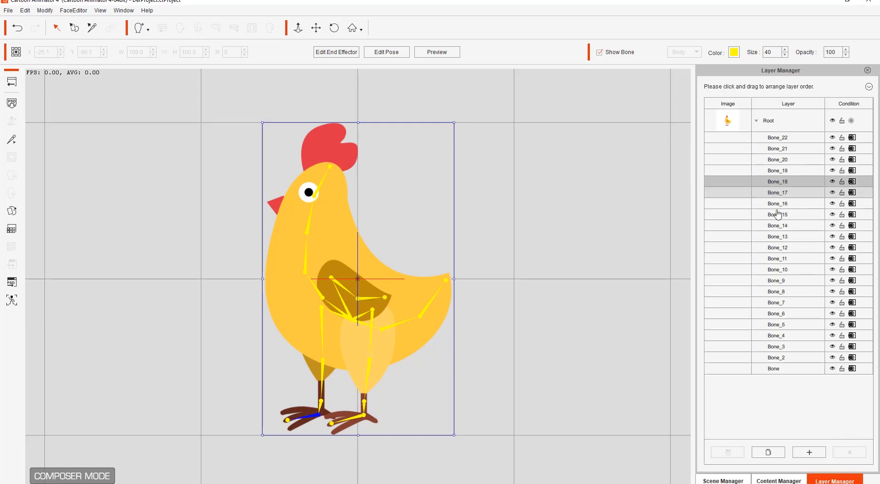
{"action": "left_click", "coordinate": [780, 237]}
{"action": "left_click", "coordinate": [783, 270]}
{"action": "left_click", "coordinate": [784, 294]}
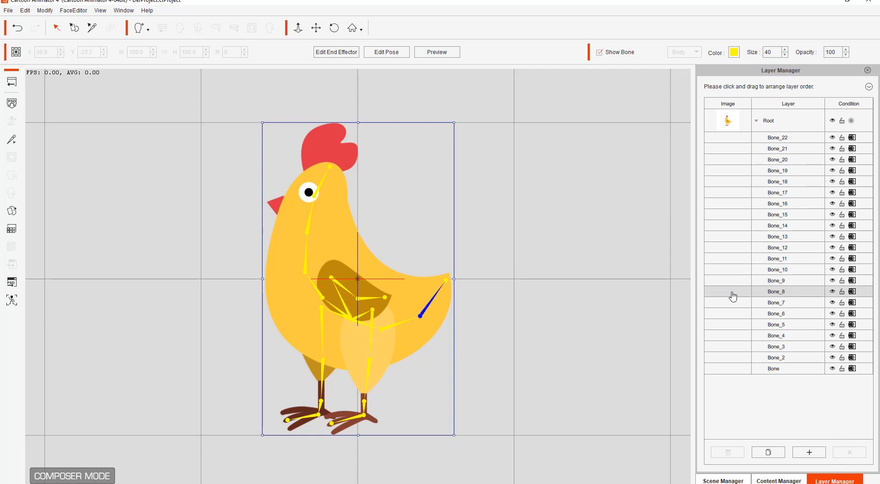
{"action": "left_click", "coordinate": [342, 301]}
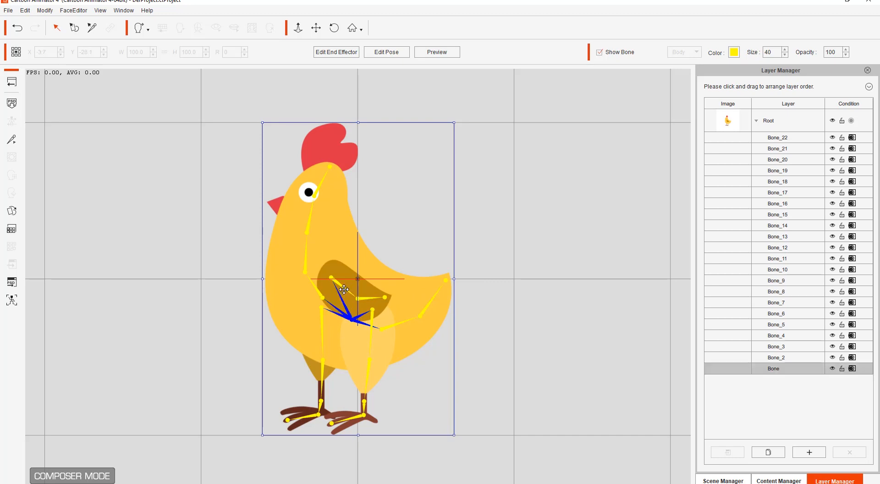
- Import the wings image onto the first wing bone with Keep Parent Transform enabled
{"action": "left_click", "coordinate": [346, 290]}
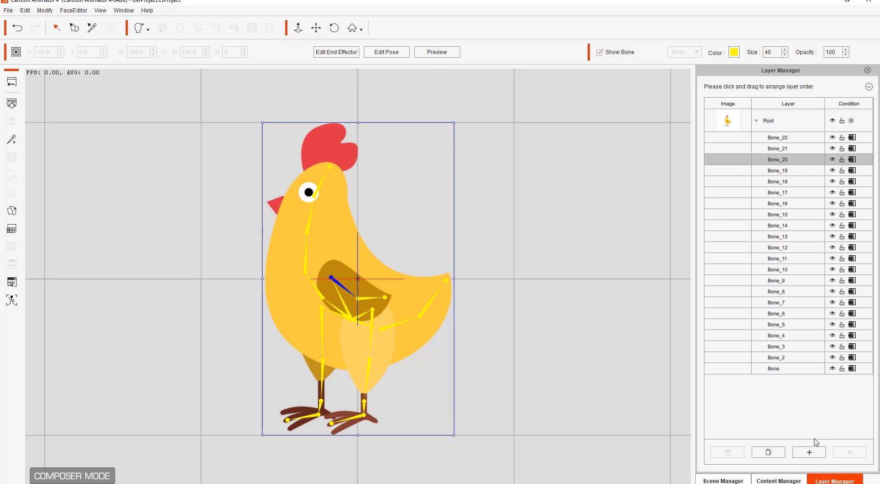
{"action": "left_click", "coordinate": [810, 453]}
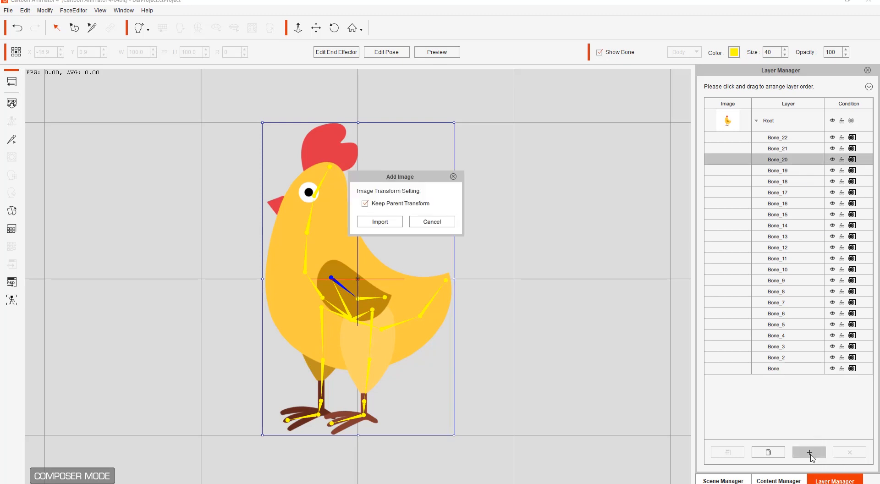
{"action": "left_click", "coordinate": [381, 222]}
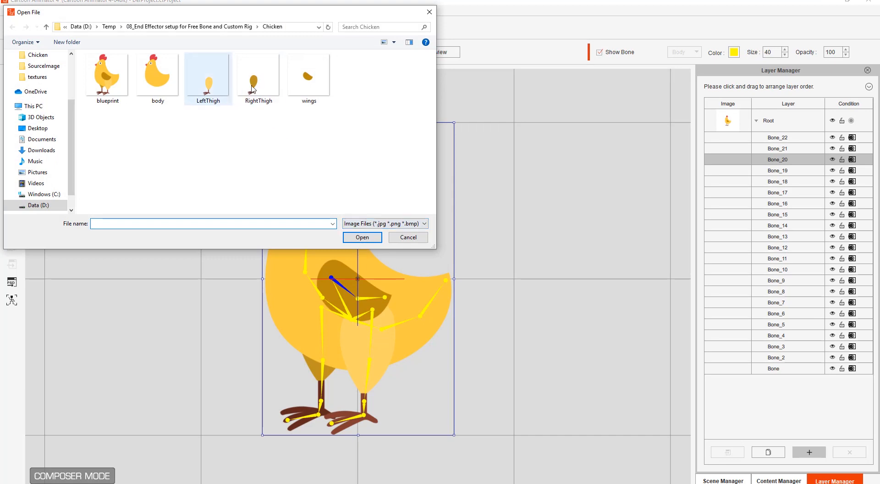
{"action": "double_click", "coordinate": [306, 85]}
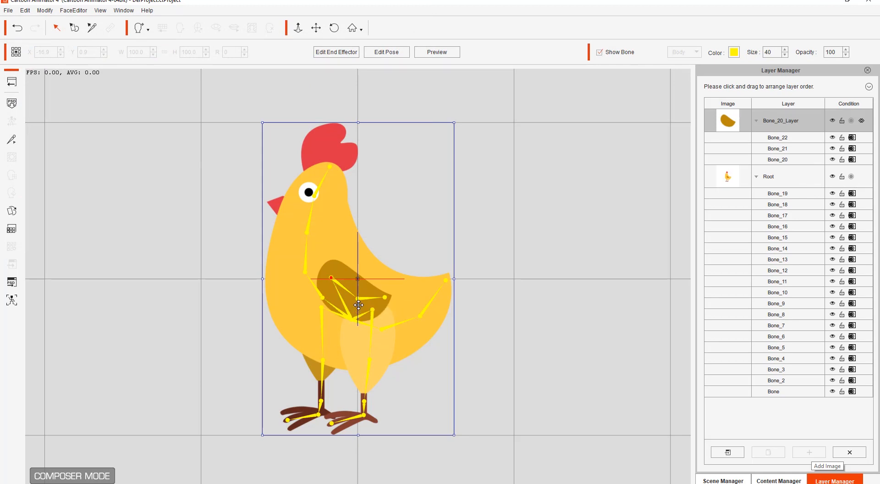
- Try moving the wing sprite off the body above the tail, and undo the move
{"action": "left_click", "coordinate": [367, 287]}
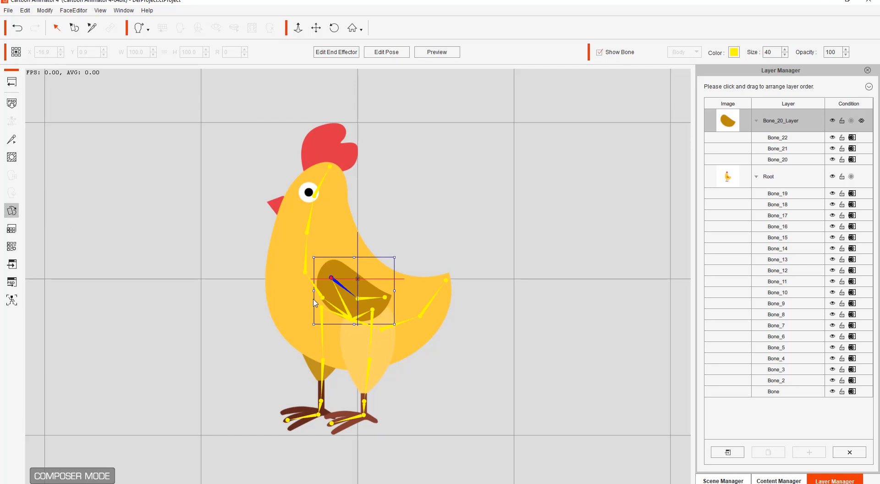
{"action": "left_click", "coordinate": [12, 211]}
{"action": "left_click_drag", "start_coordinate": [393, 283], "coordinate": [441, 253]}
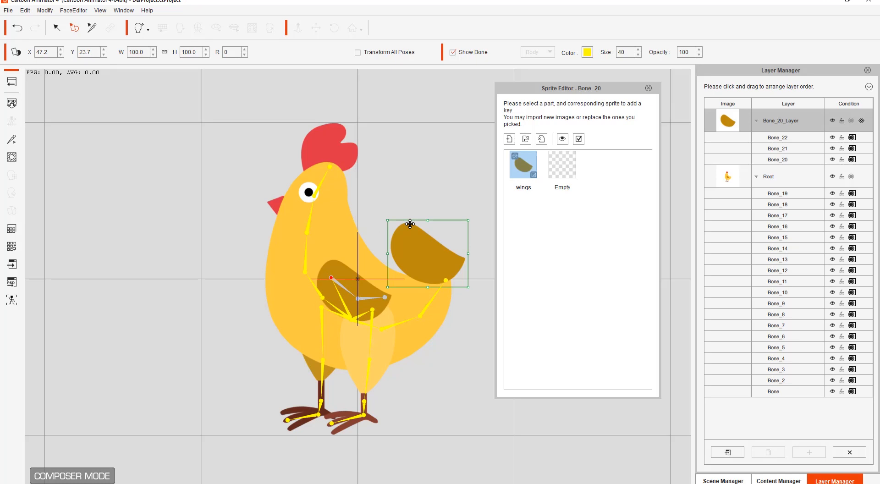
{"action": "key", "text": "ctrl+z"}
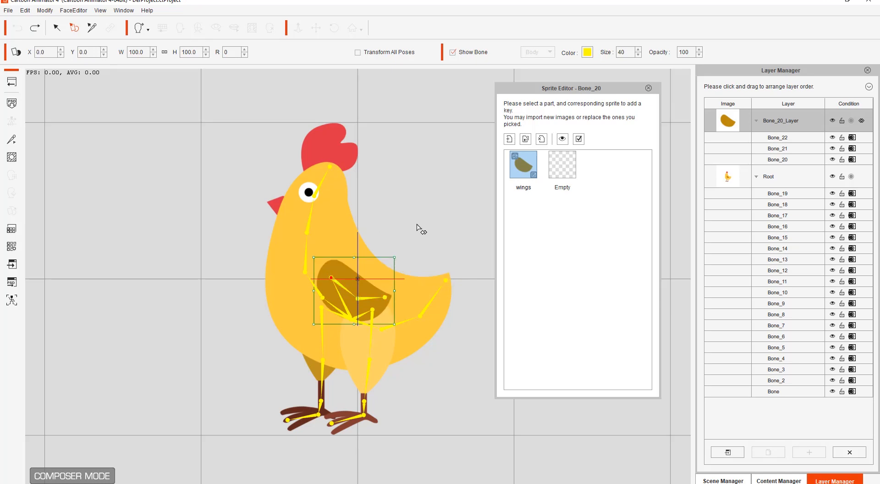
{"action": "left_click", "coordinate": [648, 88]}
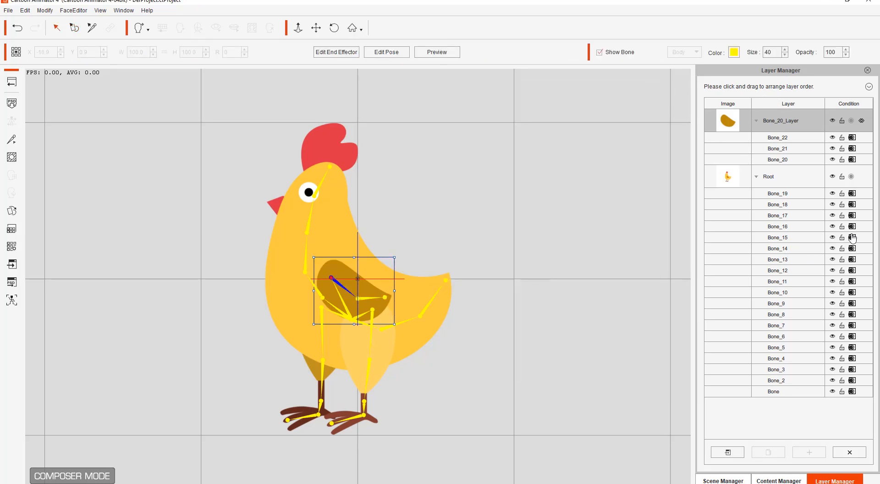
- Import the LeftThigh image onto the upper bone of the front, lighter leg with Keep Parent Transform enabled
{"action": "left_click", "coordinate": [372, 341]}
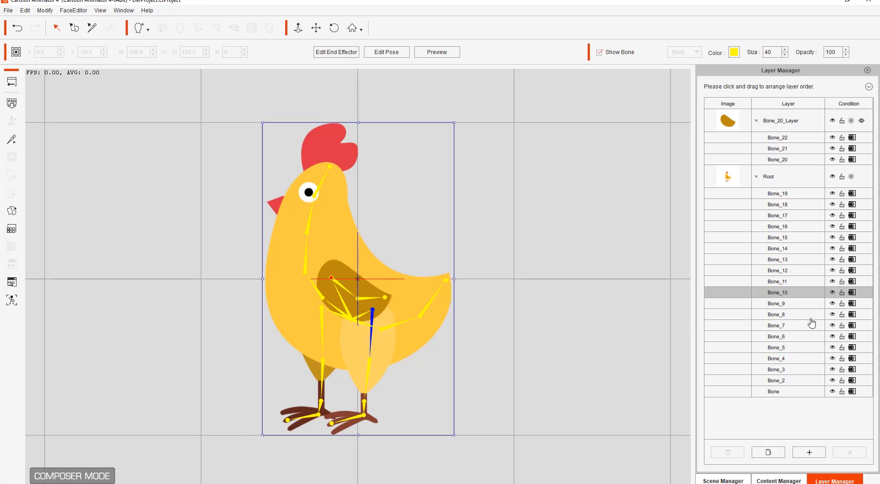
{"action": "left_click", "coordinate": [810, 453]}
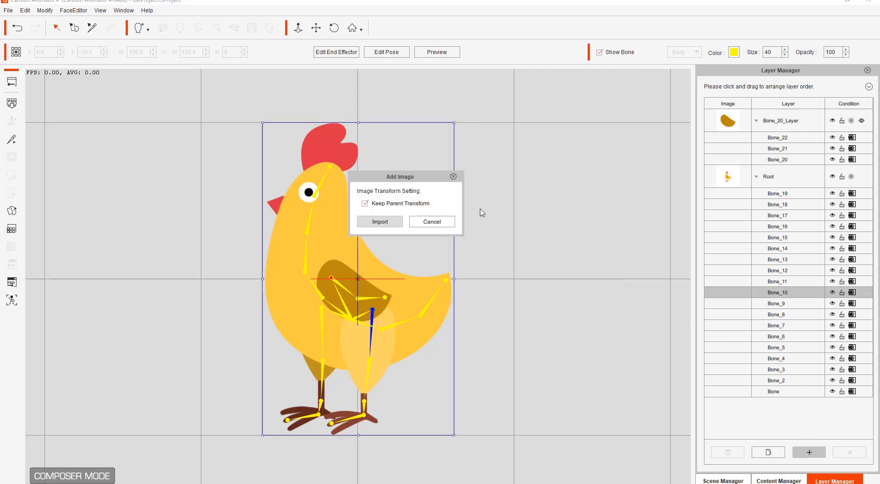
{"action": "left_click", "coordinate": [391, 222]}
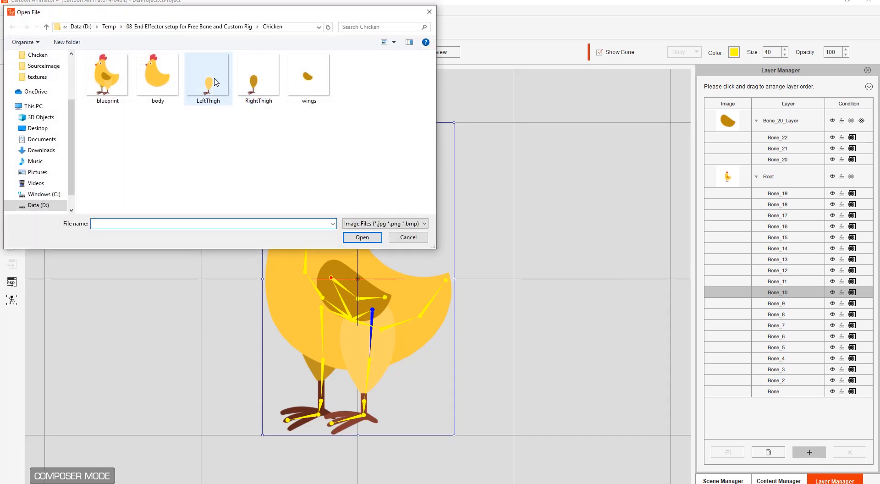
{"action": "double_click", "coordinate": [214, 82]}
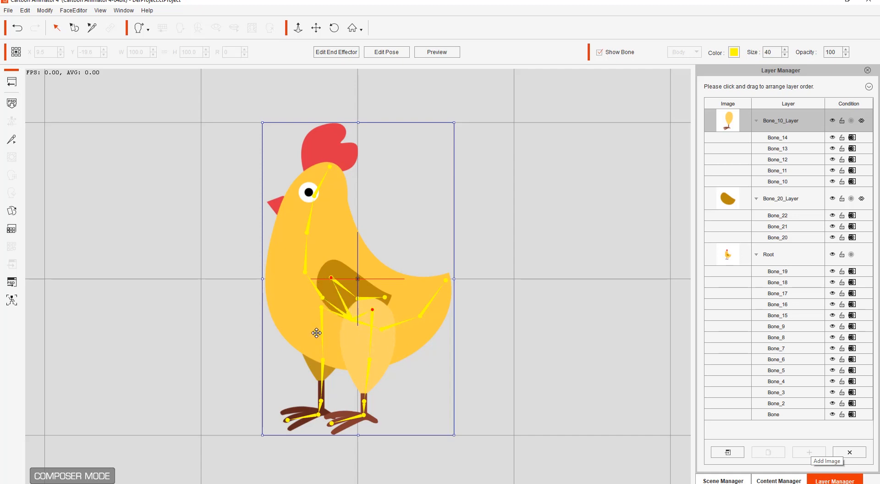
- Import the RightThigh image onto the upper bone of the rear, darker leg with Keep Parent Transform enabled
{"action": "left_click", "coordinate": [322, 319]}
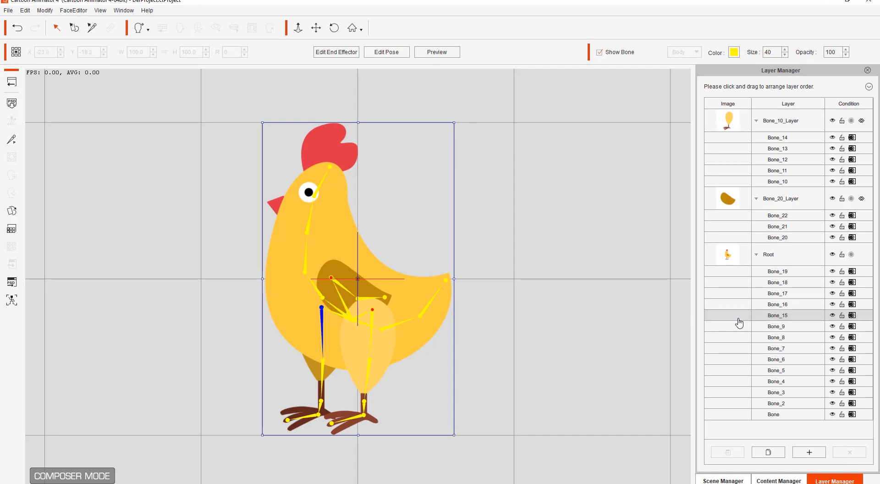
{"action": "left_click", "coordinate": [809, 452]}
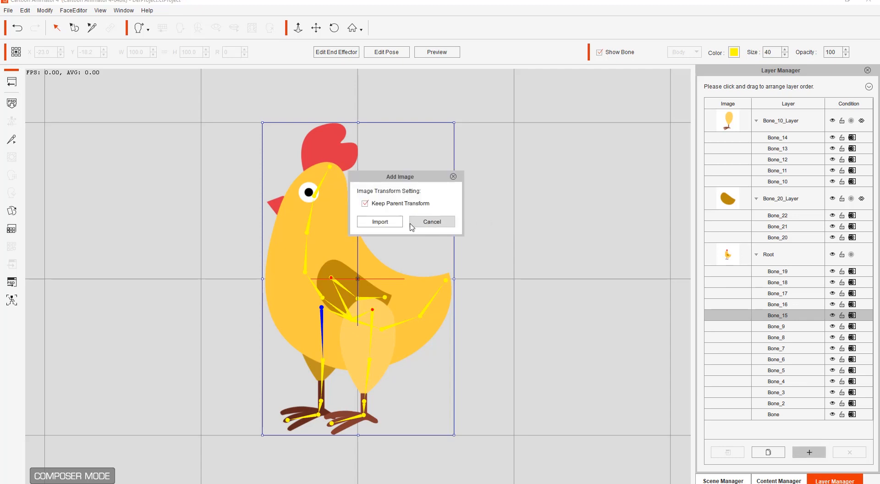
{"action": "left_click", "coordinate": [392, 222]}
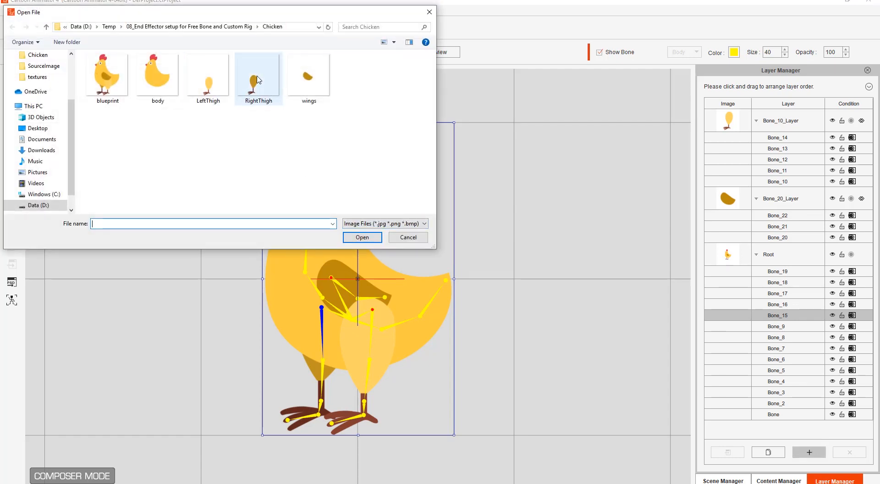
{"action": "double_click", "coordinate": [258, 80]}
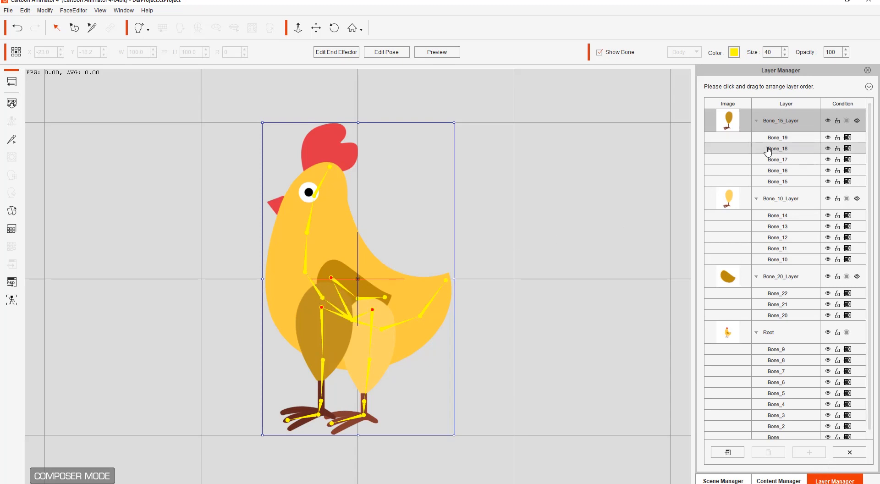
- Collapse the two leg layers and the wing layer in the layer list
{"action": "left_click", "coordinate": [757, 121]}
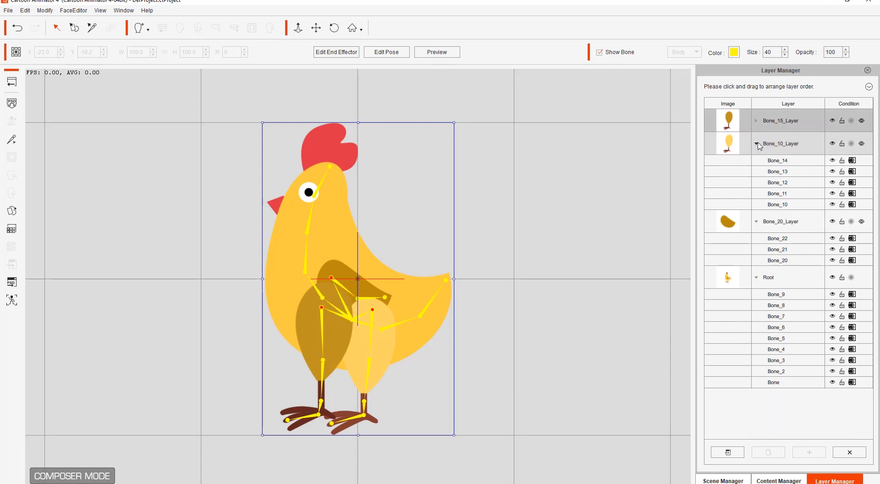
{"action": "left_click", "coordinate": [756, 143]}
{"action": "left_click", "coordinate": [757, 168]}
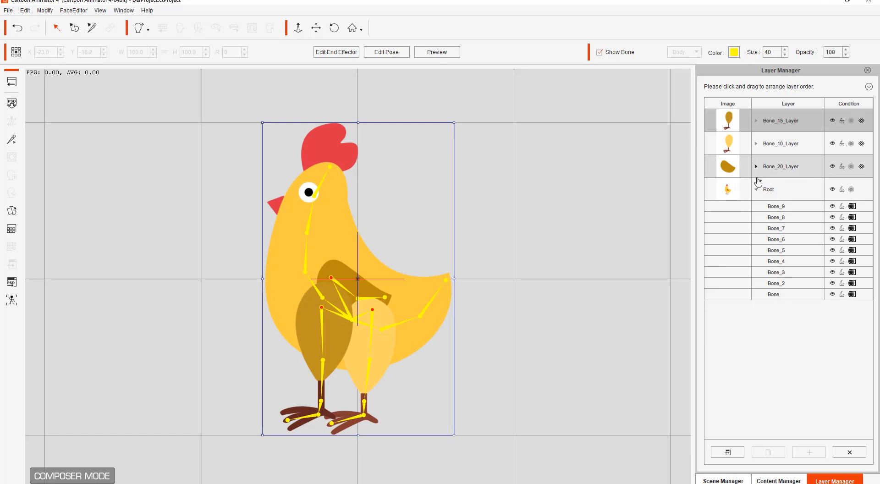
- Replace the Root layer's blueprint sprite with the body image
{"action": "left_click", "coordinate": [769, 190]}
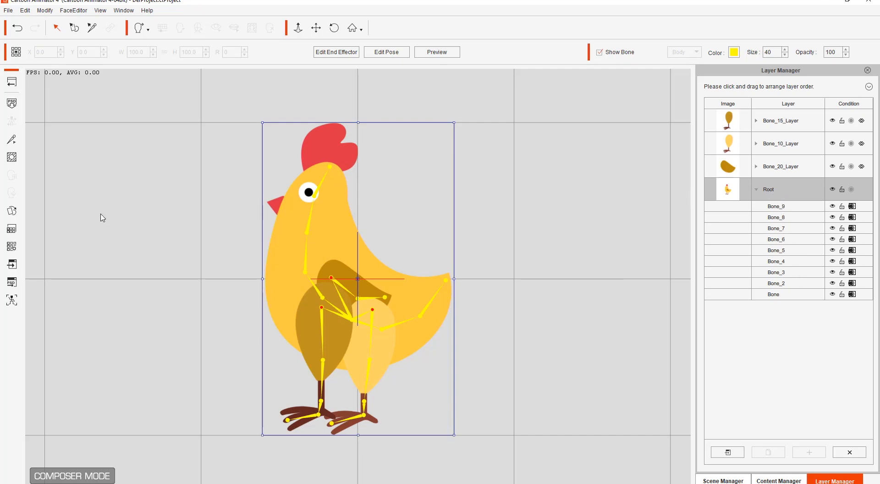
{"action": "left_click", "coordinate": [12, 212]}
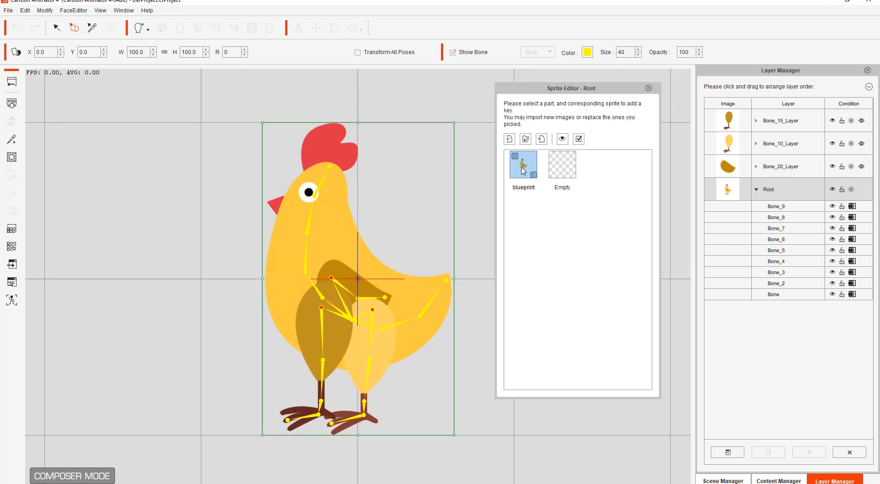
{"action": "left_click", "coordinate": [527, 142]}
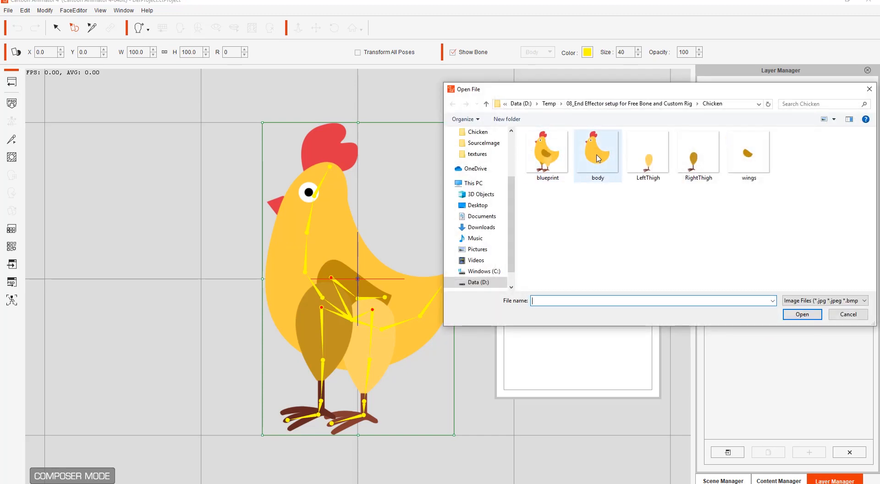
{"action": "double_click", "coordinate": [598, 158]}
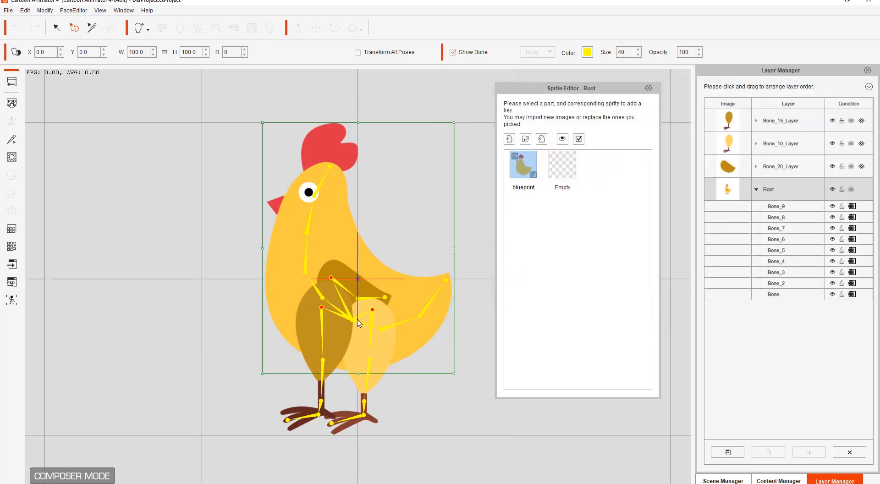
{"action": "left_click", "coordinate": [648, 88]}
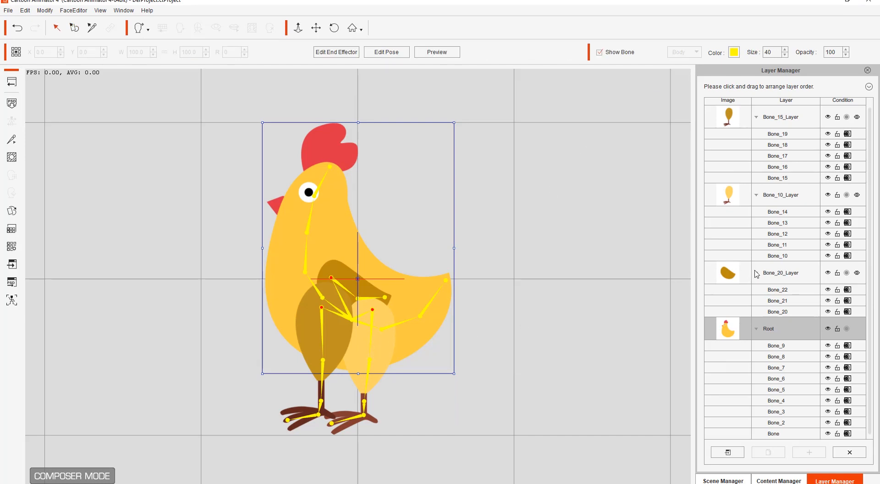
- Collapse the leg and wing layers, and reorder them so the lighter leg sits behind the wing and the darker leg behind the body
{"action": "left_click", "coordinate": [756, 118]}
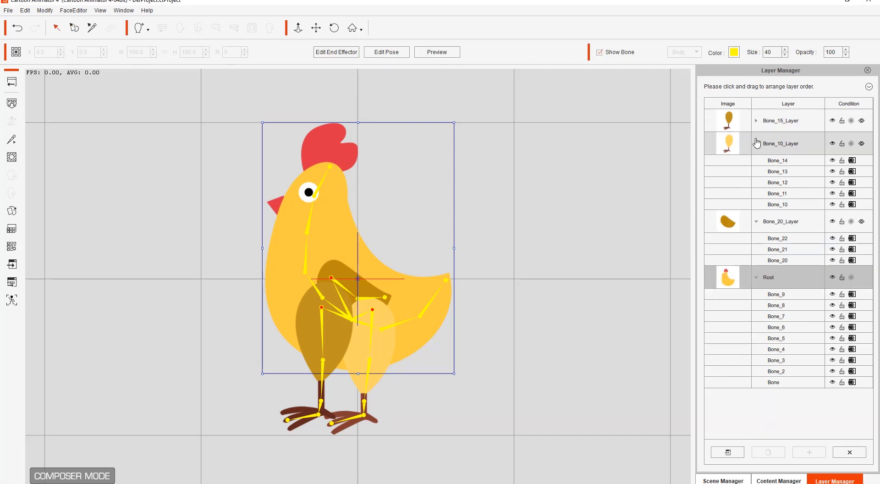
{"action": "left_click", "coordinate": [757, 143]}
{"action": "left_click", "coordinate": [757, 166]}
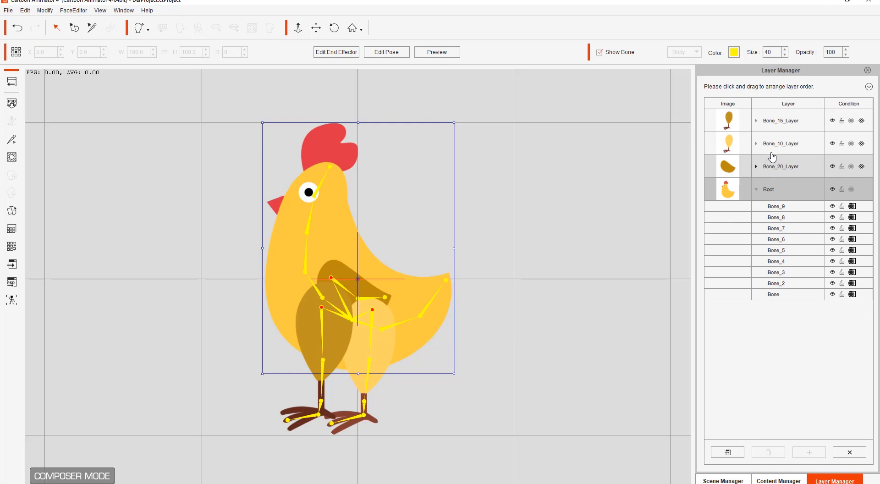
{"action": "left_click_drag", "start_coordinate": [776, 146], "coordinate": [778, 184]}
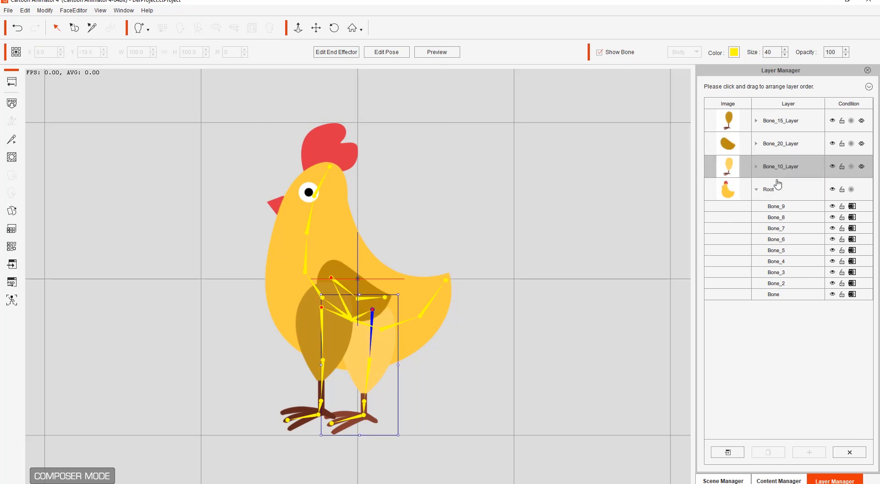
{"action": "left_click_drag", "start_coordinate": [784, 120], "coordinate": [776, 201]}
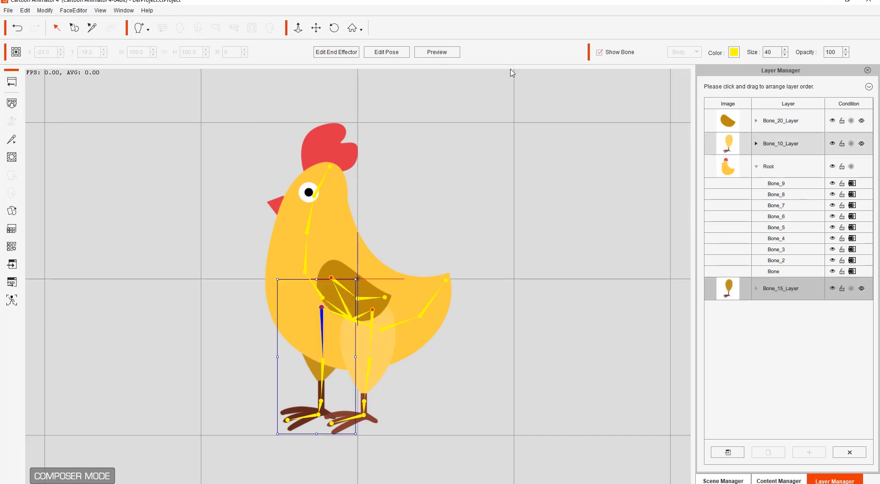
- Test the rig in Preview by swinging both legs apart, raising the wing and bending the tail, and exit the preview
{"action": "left_click", "coordinate": [441, 52]}
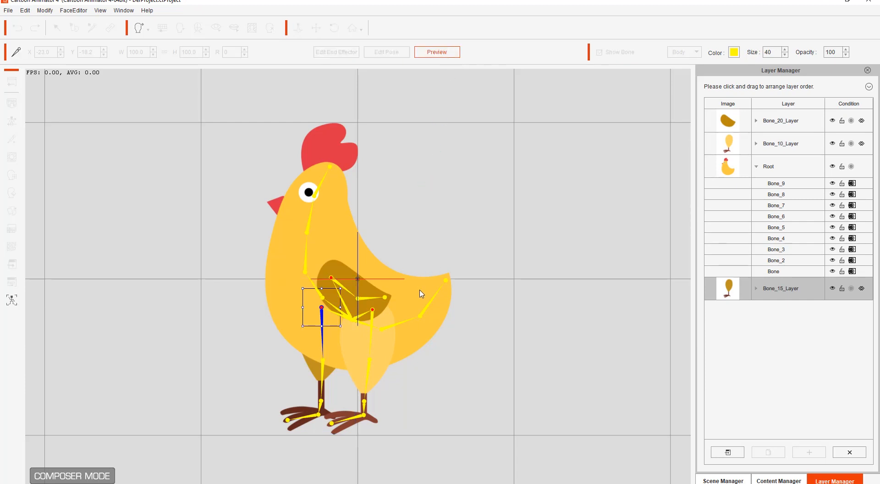
{"action": "left_click", "coordinate": [367, 410]}
{"action": "left_click_drag", "start_coordinate": [367, 413], "coordinate": [413, 415]}
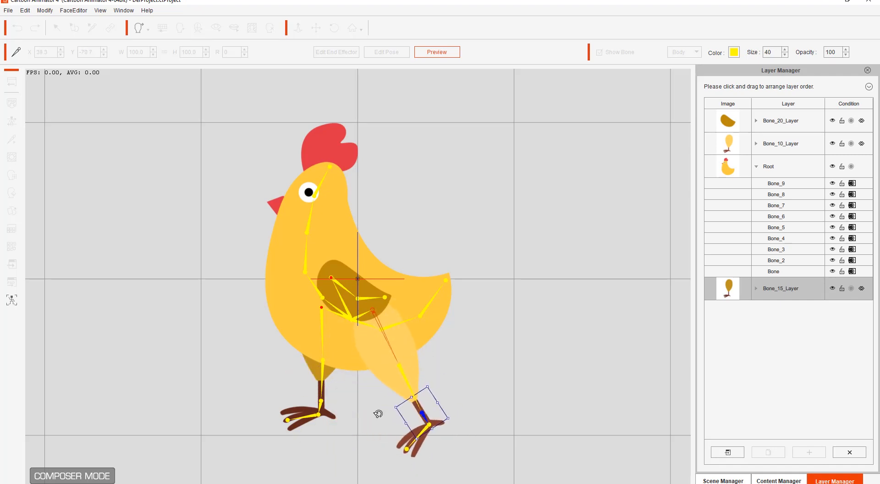
{"action": "left_click", "coordinate": [320, 413]}
{"action": "left_click_drag", "start_coordinate": [321, 412], "coordinate": [219, 414]}
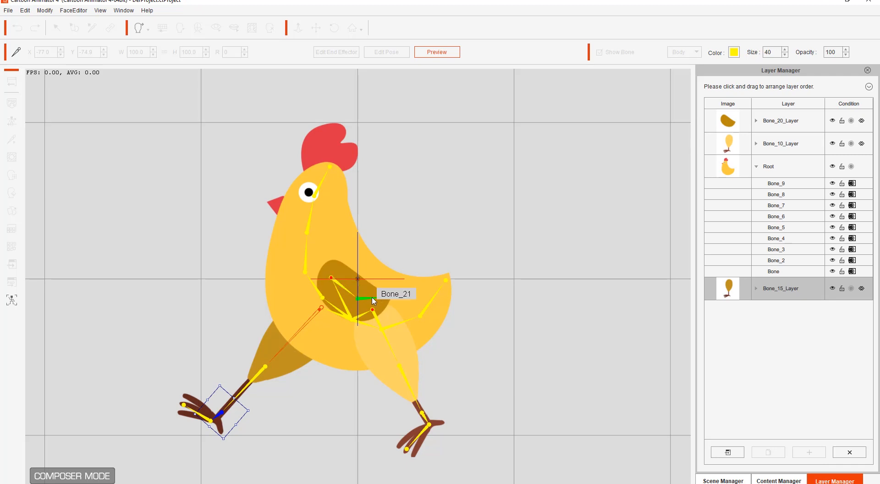
{"action": "left_click_drag", "start_coordinate": [374, 301], "coordinate": [405, 252]}
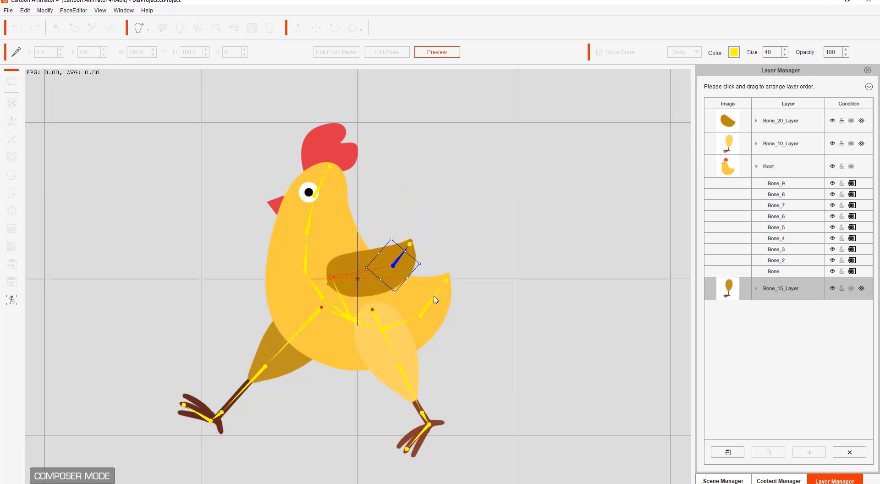
{"action": "left_click_drag", "start_coordinate": [436, 301], "coordinate": [457, 327]}
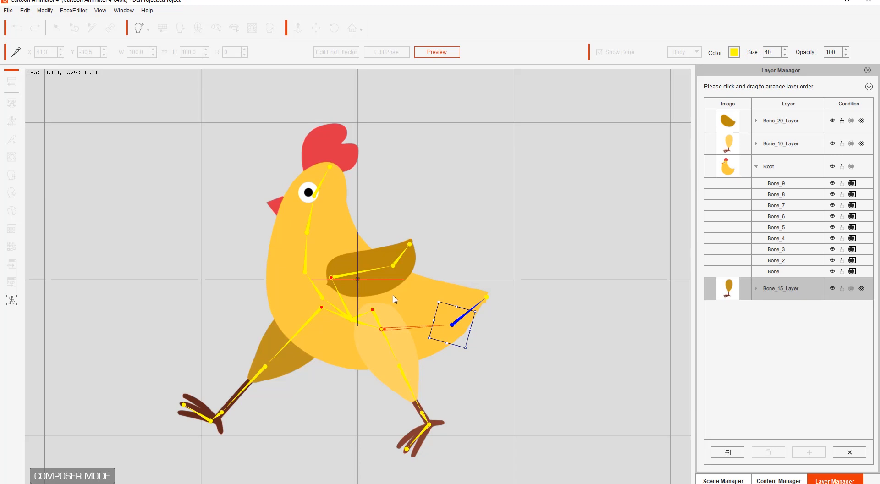
{"action": "left_click", "coordinate": [435, 53]}
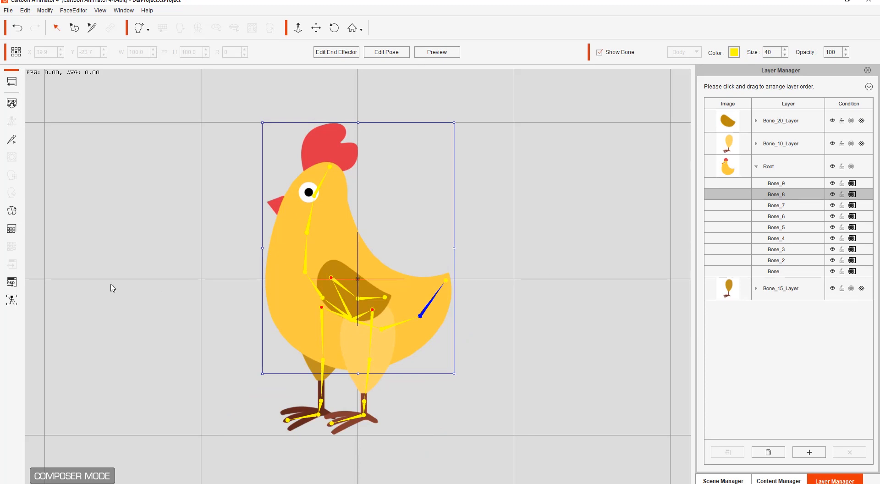
- Return to the stage and open the 2D Motion Key Editor for the chicken
{"action": "left_click", "coordinate": [12, 83]}
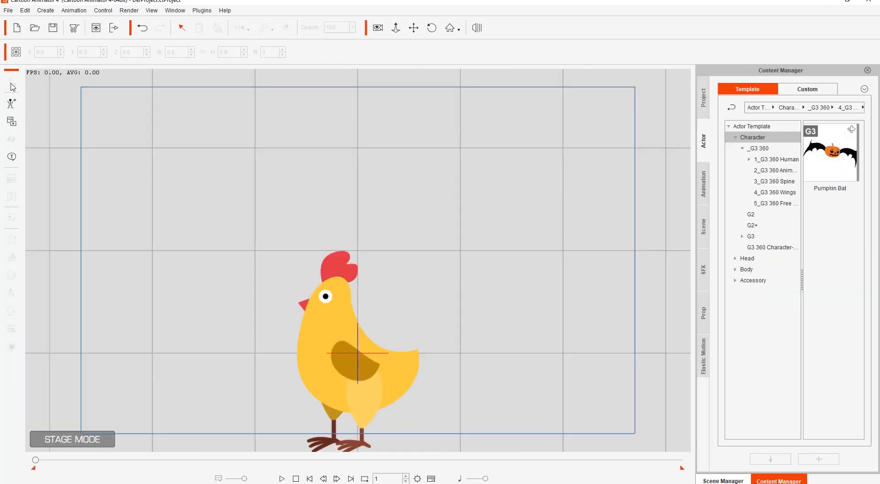
{"action": "left_click", "coordinate": [346, 374]}
{"action": "scroll", "coordinate": [340, 152], "scroll_direction": "up", "scroll_amount": 4}
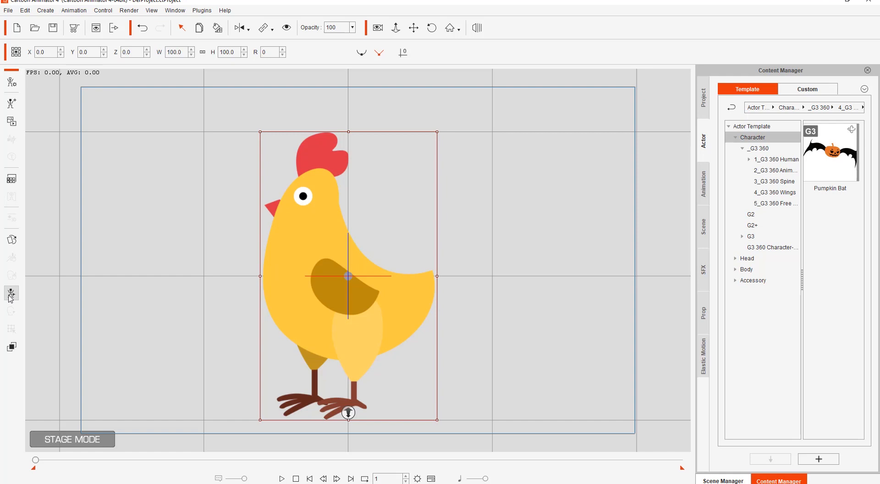
{"action": "left_click", "coordinate": [11, 294]}
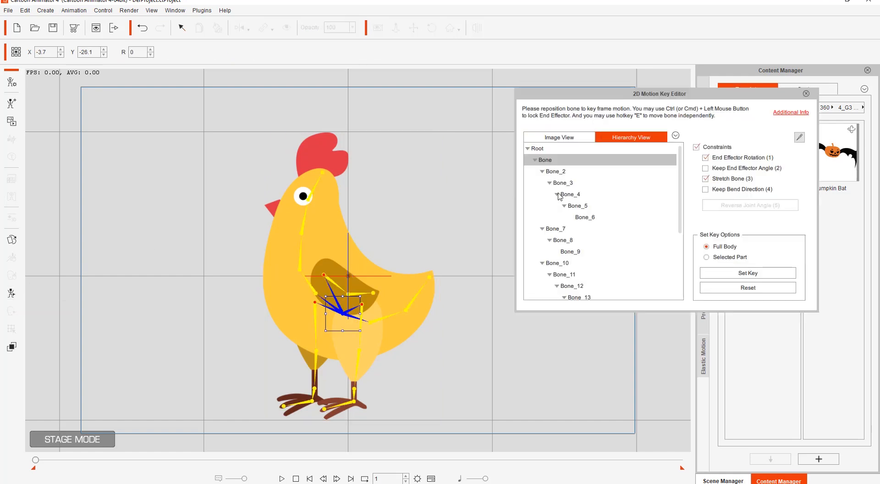
- Examine the chicken's bones in the motion editor's Hierarchy View, check its Image View, and close the editor
{"action": "left_click_drag", "start_coordinate": [432, 360], "coordinate": [429, 330]}
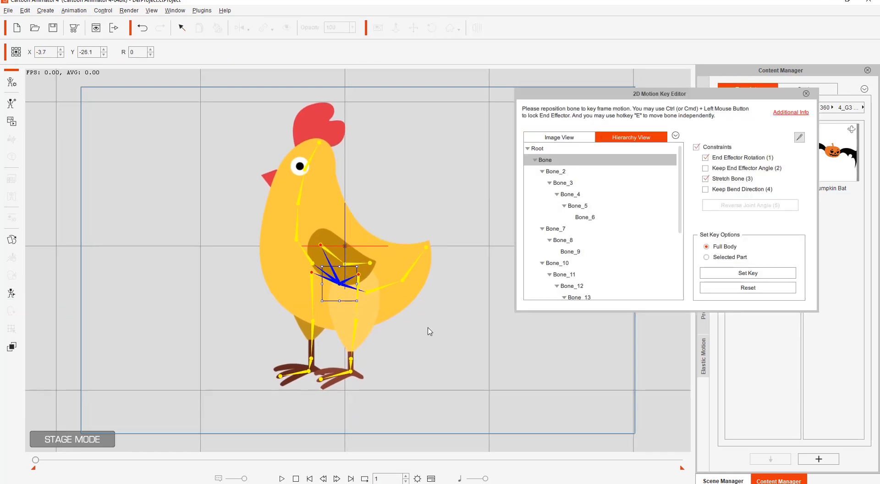
{"action": "scroll", "coordinate": [429, 294], "scroll_direction": "up", "scroll_amount": 2}
{"action": "left_click", "coordinate": [587, 210]}
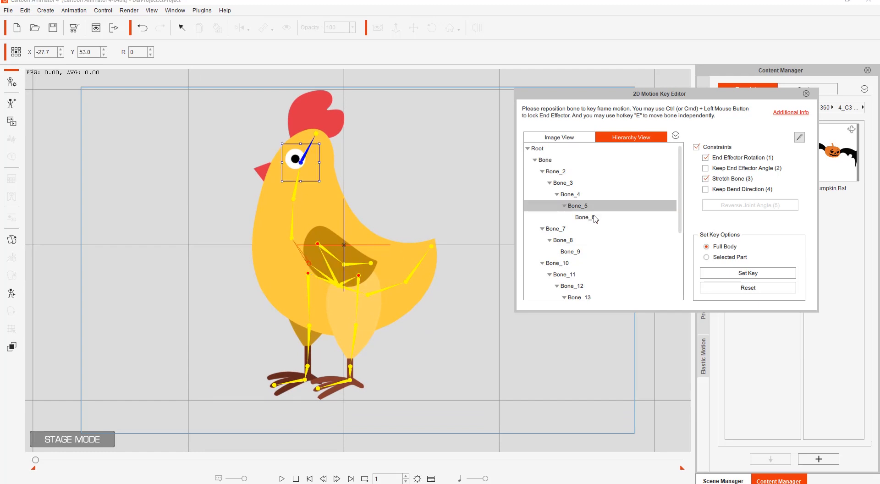
{"action": "scroll", "coordinate": [589, 220], "scroll_direction": "down", "scroll_amount": 3}
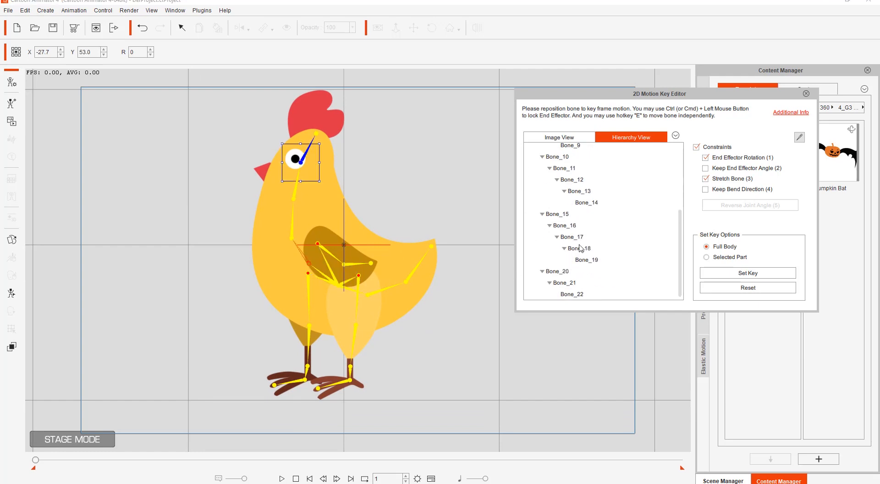
{"action": "left_click", "coordinate": [591, 262]}
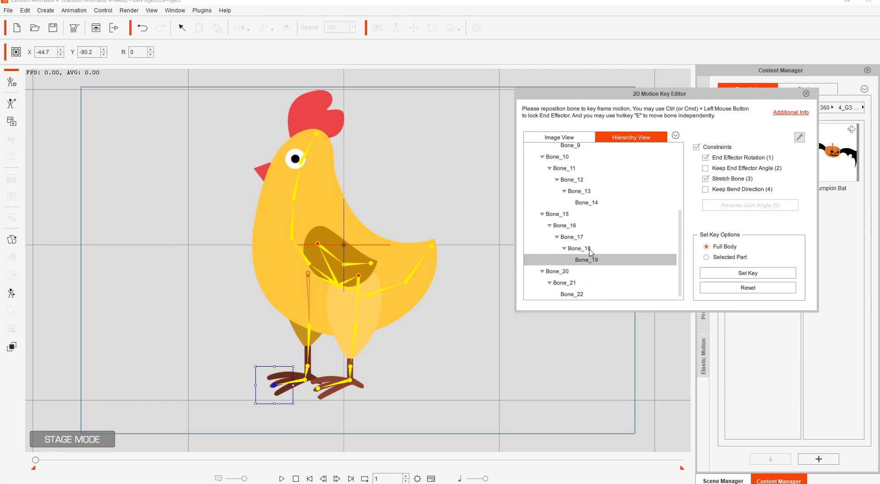
{"action": "left_click", "coordinate": [592, 250]}
{"action": "left_click", "coordinate": [587, 238]}
{"action": "left_click", "coordinate": [582, 226]}
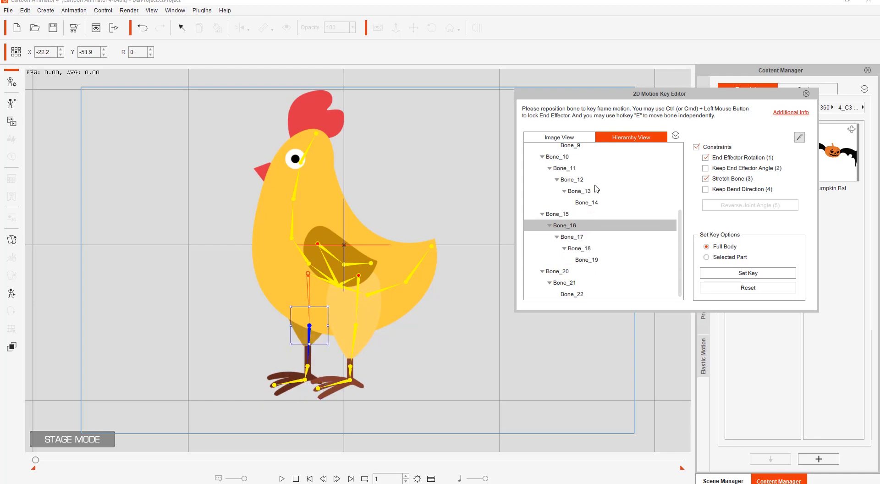
{"action": "left_click", "coordinate": [571, 139]}
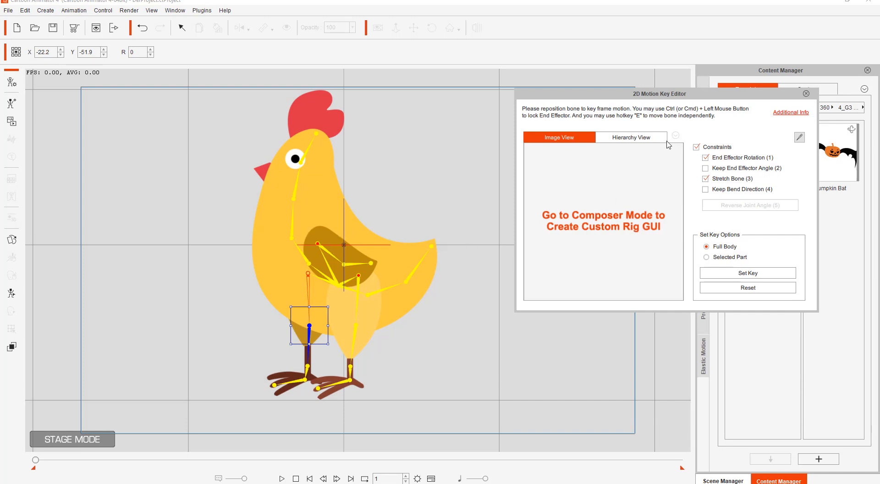
{"action": "left_click", "coordinate": [806, 94]}
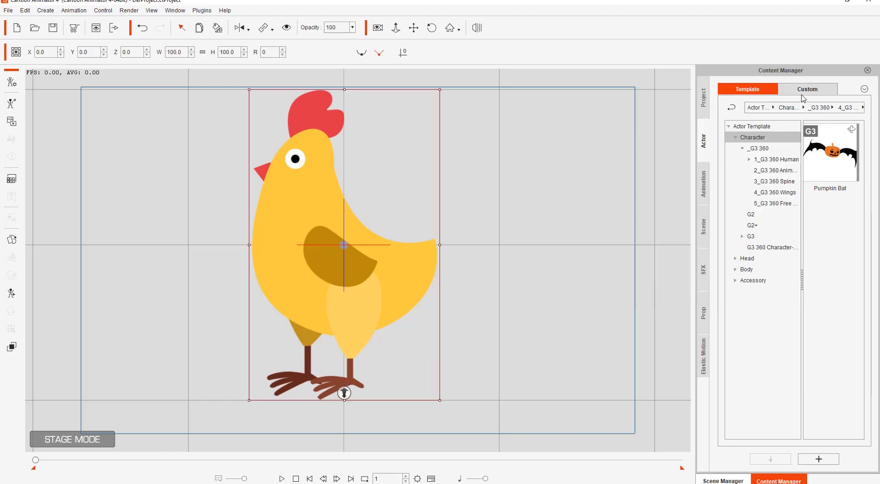
- Reopen the chicken in Composer Mode and add end effectors to the ankle and foot joints of the lighter front leg
{"action": "left_click", "coordinate": [12, 89]}
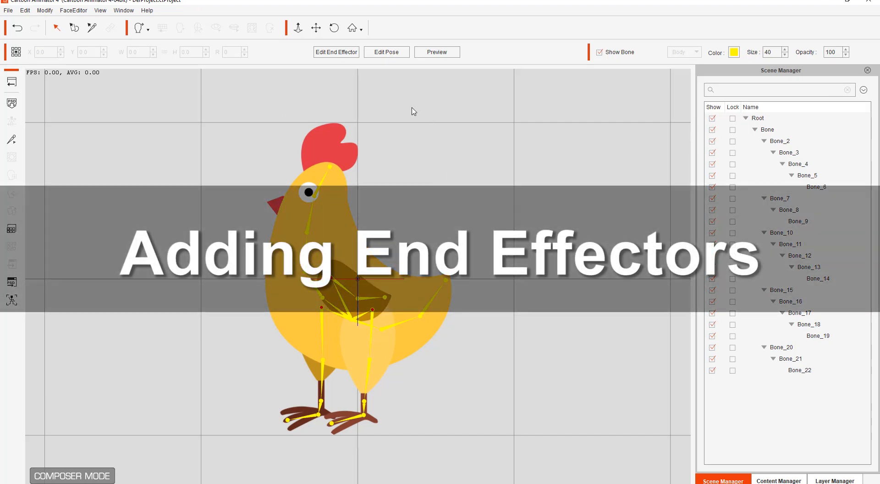
{"action": "left_click", "coordinate": [335, 52]}
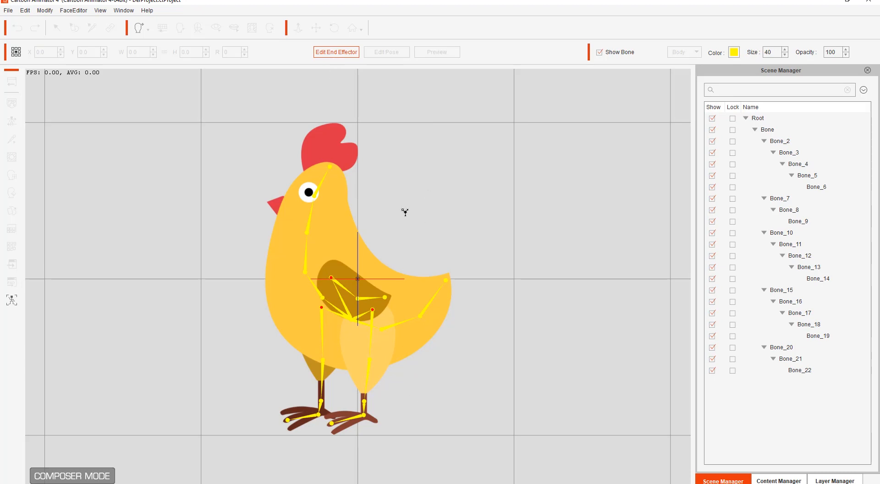
{"action": "scroll", "coordinate": [403, 236], "scroll_direction": "up", "scroll_amount": 2}
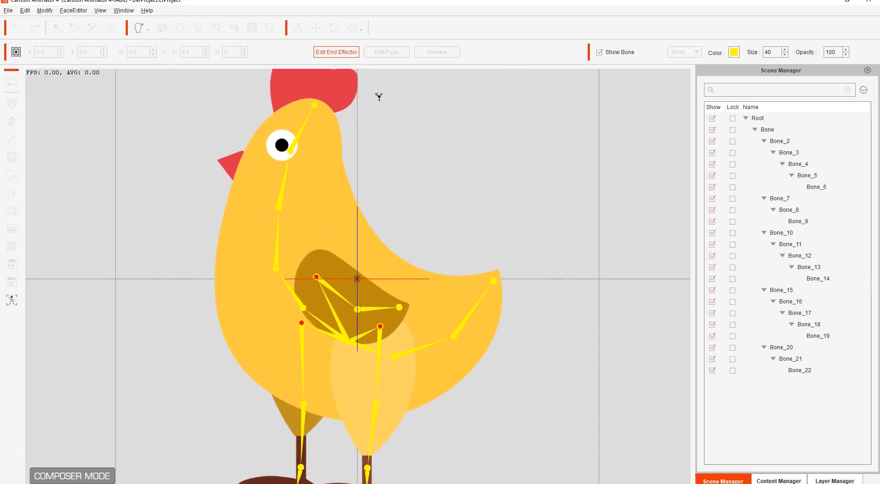
{"action": "scroll", "coordinate": [479, 439], "scroll_direction": "up", "scroll_amount": 4}
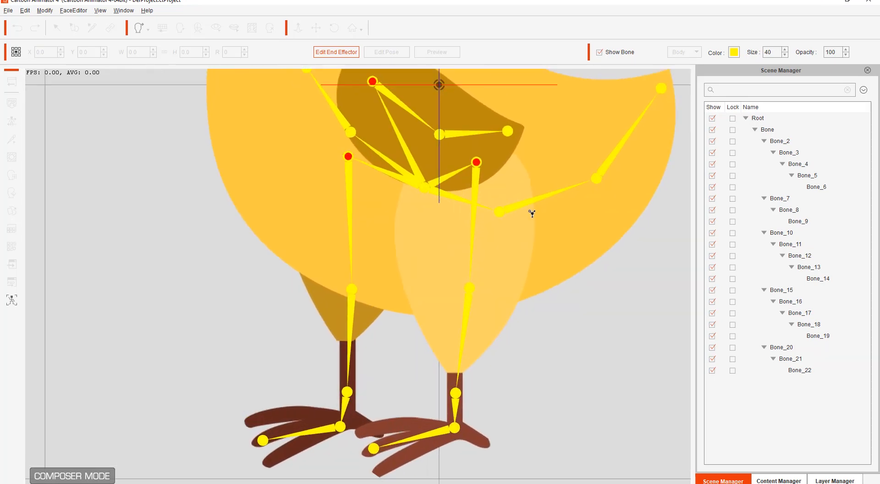
{"action": "left_click_drag", "start_coordinate": [559, 303], "coordinate": [537, 269]}
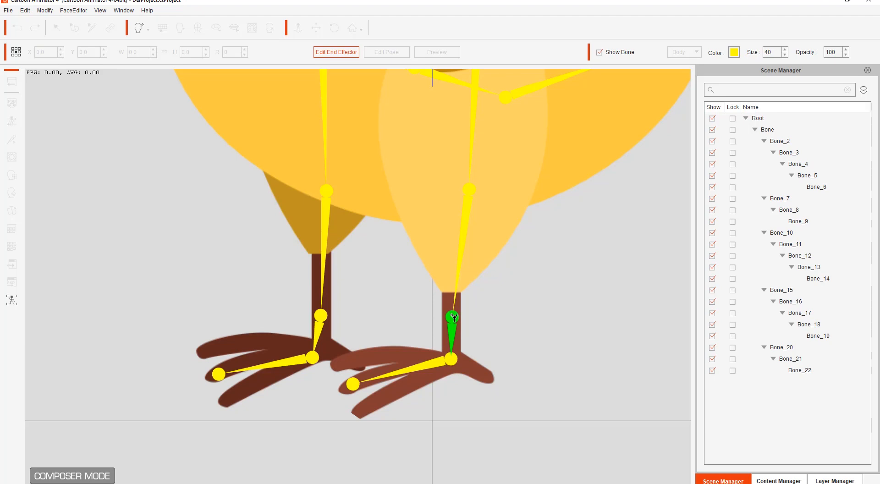
{"action": "left_click", "coordinate": [453, 317]}
{"action": "left_click", "coordinate": [453, 359]}
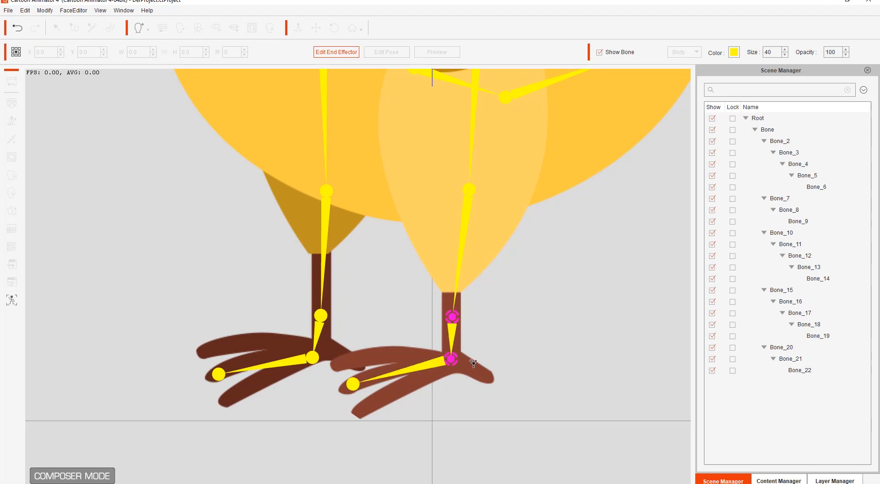
- Toggle the end effector on the lighter leg's foot joint off and on again
{"action": "left_click", "coordinate": [452, 358]}
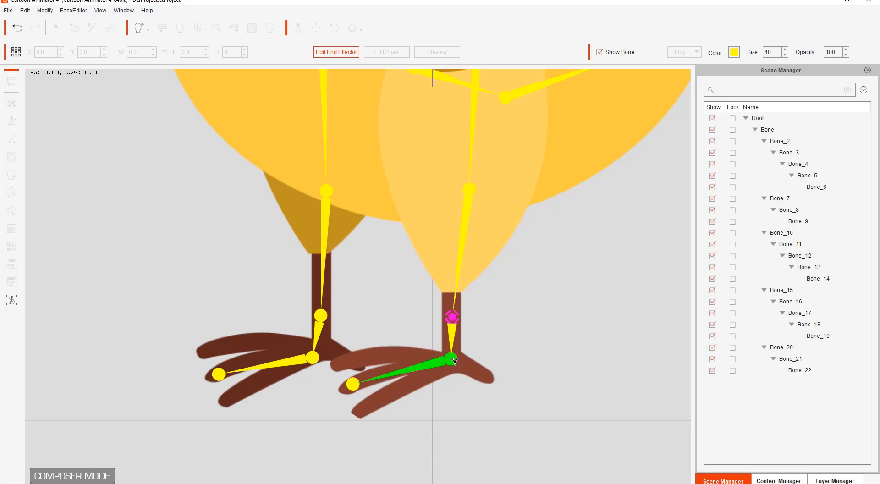
{"action": "left_click", "coordinate": [452, 359]}
{"action": "left_click", "coordinate": [452, 360]}
{"action": "left_click", "coordinate": [452, 360]}
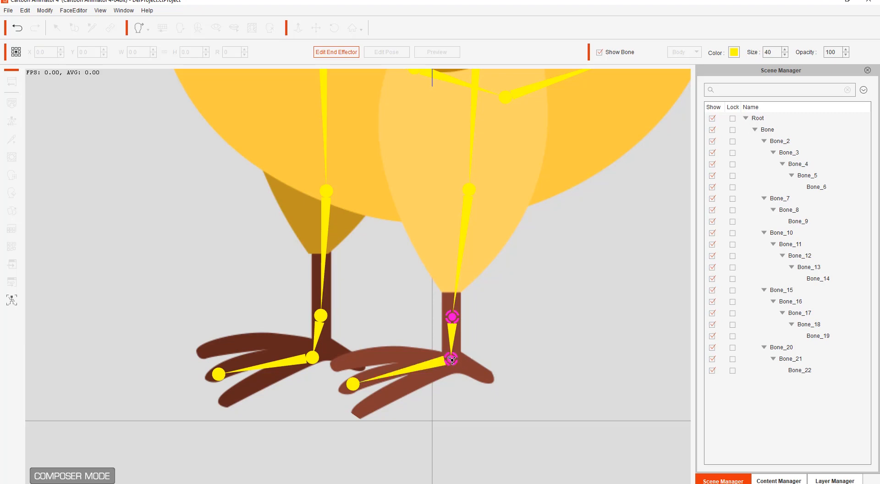
- Add end effectors to the ankle and foot joints of the darker rear leg and finish end effector editing
{"action": "left_click", "coordinate": [322, 315]}
{"action": "left_click", "coordinate": [313, 357]}
{"action": "left_click", "coordinate": [346, 53]}
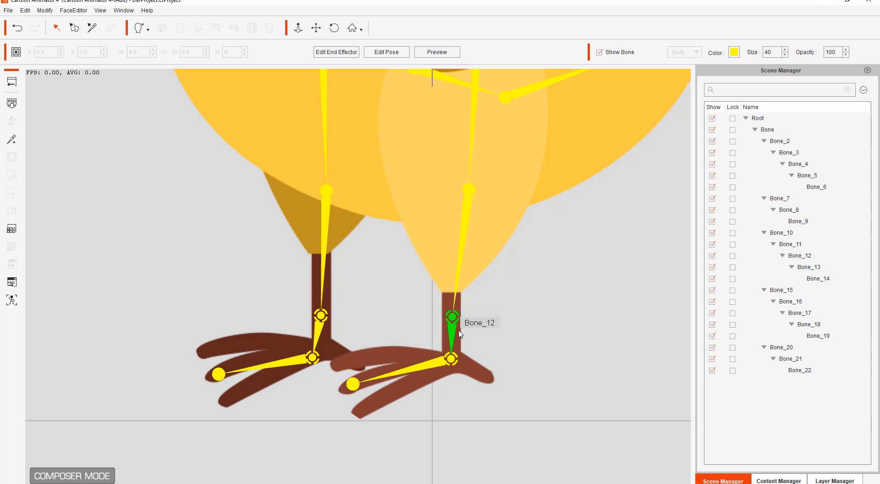
- Test the leg end effectors in Preview by moving the lighter leg's ankle and the central body bone, and exit the preview
{"action": "left_click", "coordinate": [434, 52]}
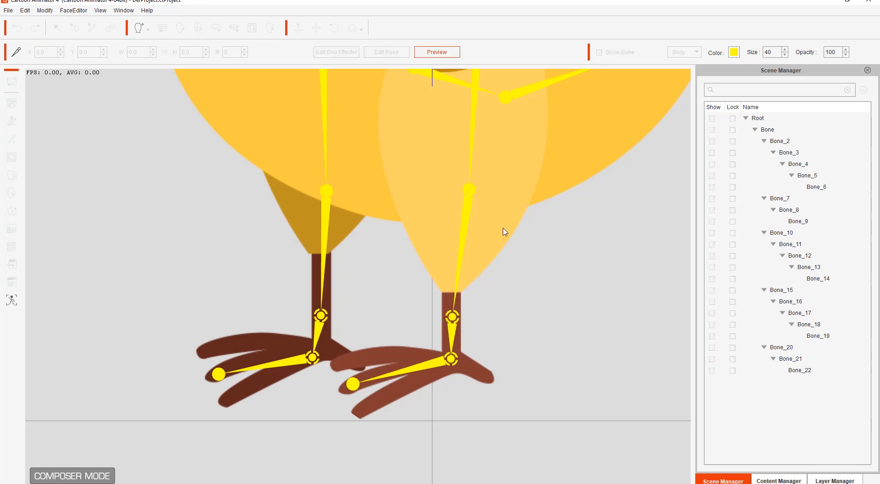
{"action": "scroll", "coordinate": [508, 252], "scroll_direction": "down", "scroll_amount": 3}
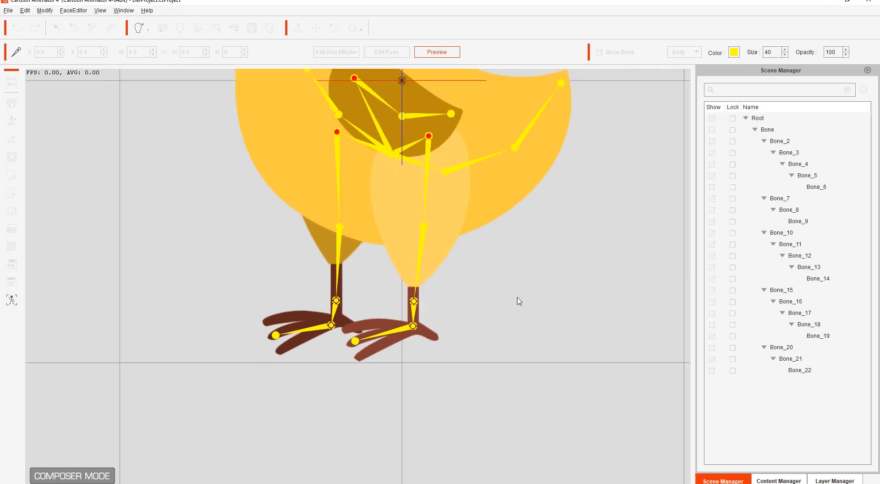
{"action": "left_click", "coordinate": [407, 300]}
{"action": "left_click_drag", "start_coordinate": [407, 305], "coordinate": [430, 322]}
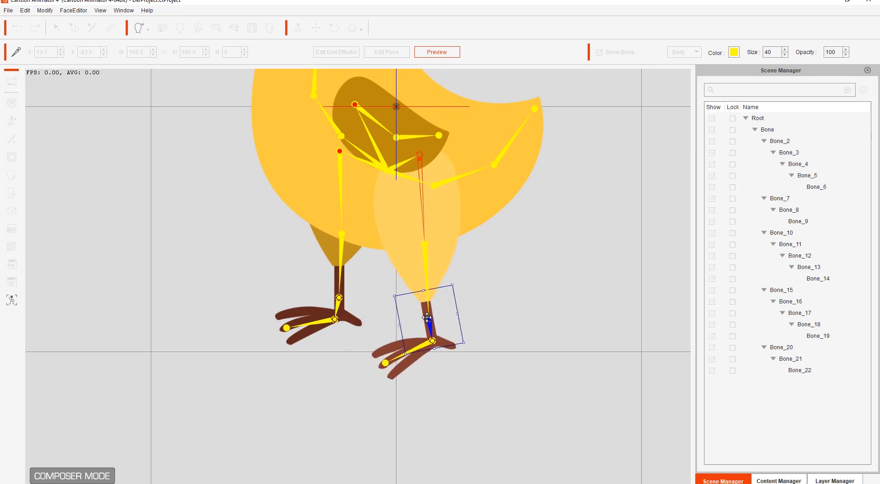
{"action": "left_click", "coordinate": [400, 167]}
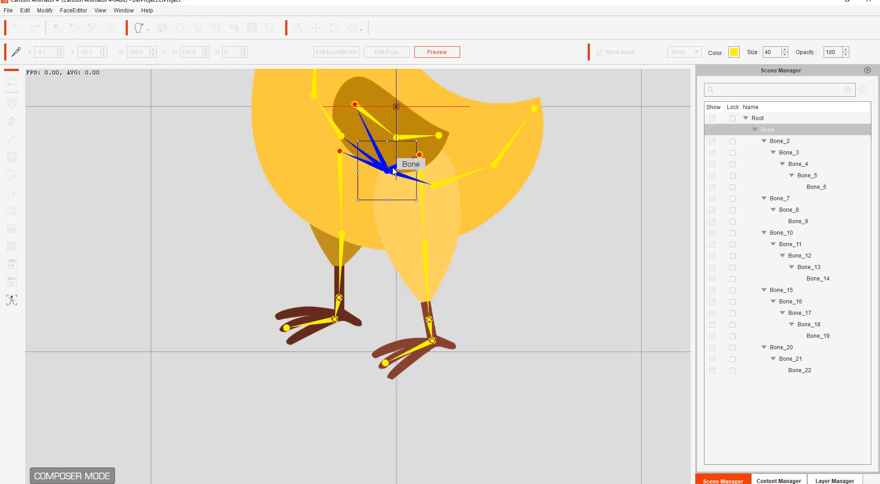
{"action": "mouse_move", "coordinate": [400, 167]}
{"action": "left_mouse_down"}
{"action": "mouse_move", "coordinate": [392, 143]}
{"action": "mouse_move", "coordinate": [388, 180]}
{"action": "left_mouse_up"}
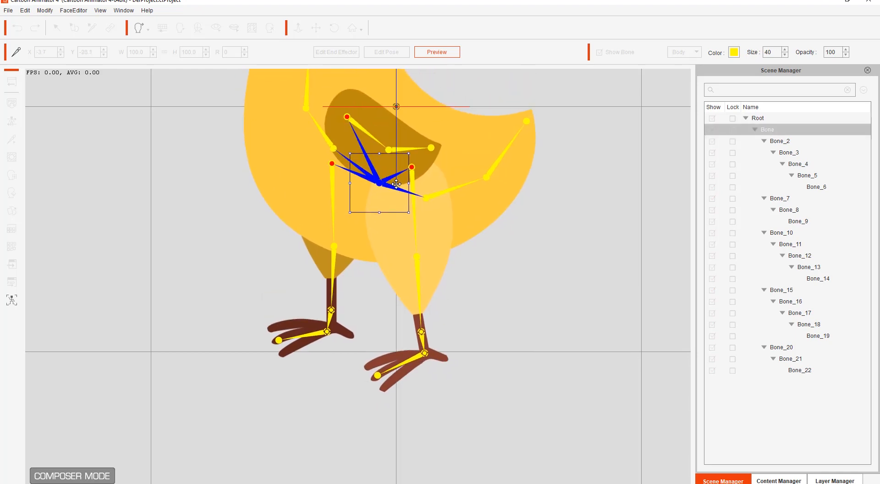
{"action": "left_click", "coordinate": [438, 53]}
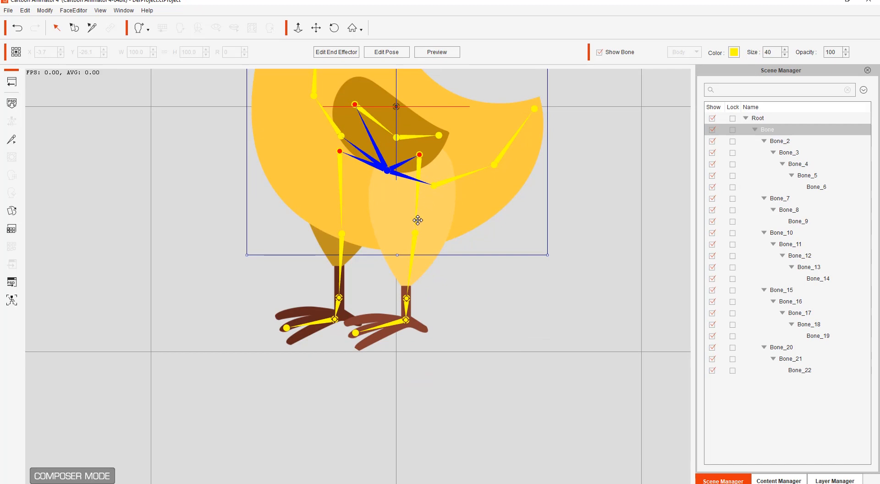
- Return the chicken to Stage Mode and open it in the 2D Motion Key Editor
{"action": "left_click", "coordinate": [13, 83]}
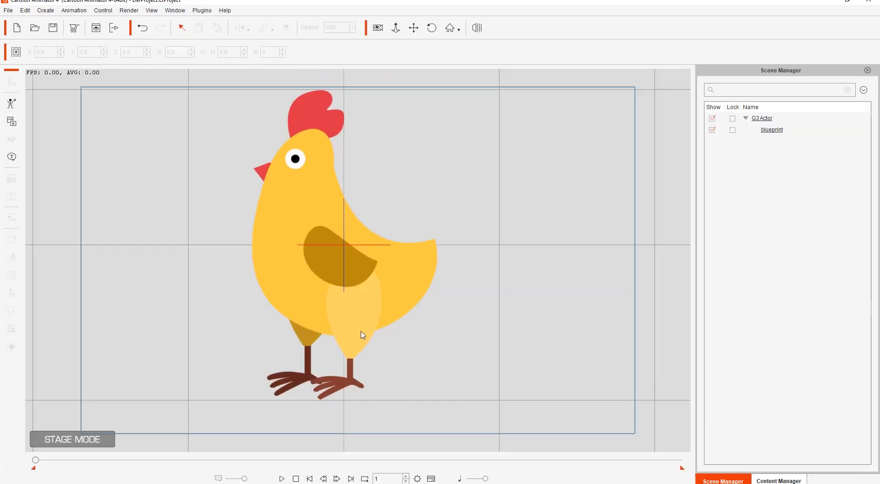
{"action": "left_click", "coordinate": [344, 306]}
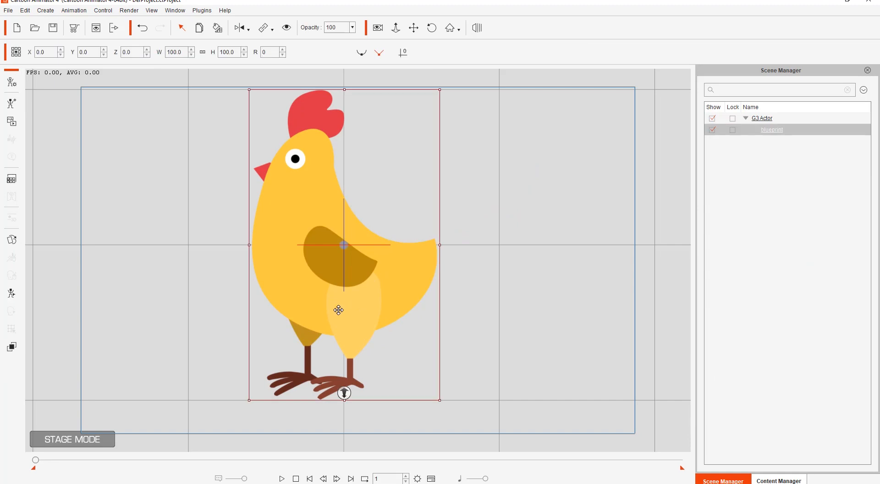
{"action": "left_click", "coordinate": [11, 293]}
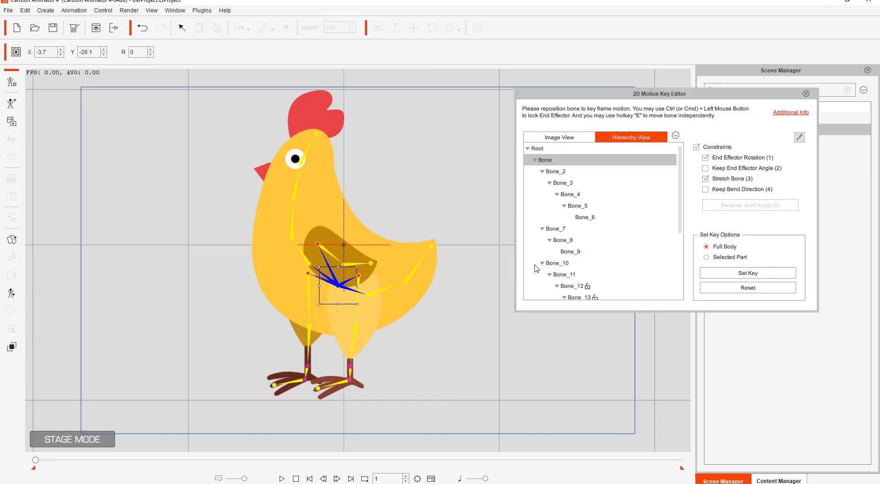
- Examine the lighter leg's Bone_12 and Bone_13 in the bone hierarchy, and check the editor's Image View
{"action": "scroll", "coordinate": [642, 224], "scroll_direction": "down", "scroll_amount": 2}
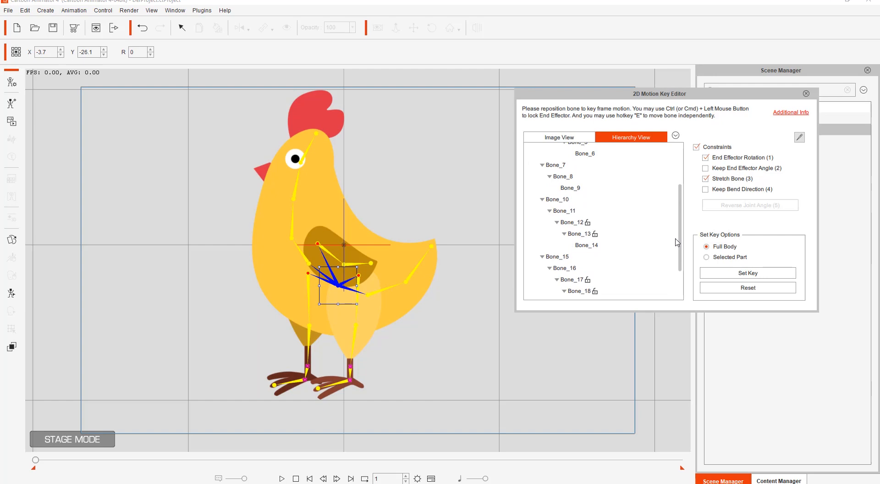
{"action": "left_click", "coordinate": [573, 222]}
{"action": "left_click", "coordinate": [579, 235]}
{"action": "scroll", "coordinate": [413, 413], "scroll_direction": "up", "scroll_amount": 5}
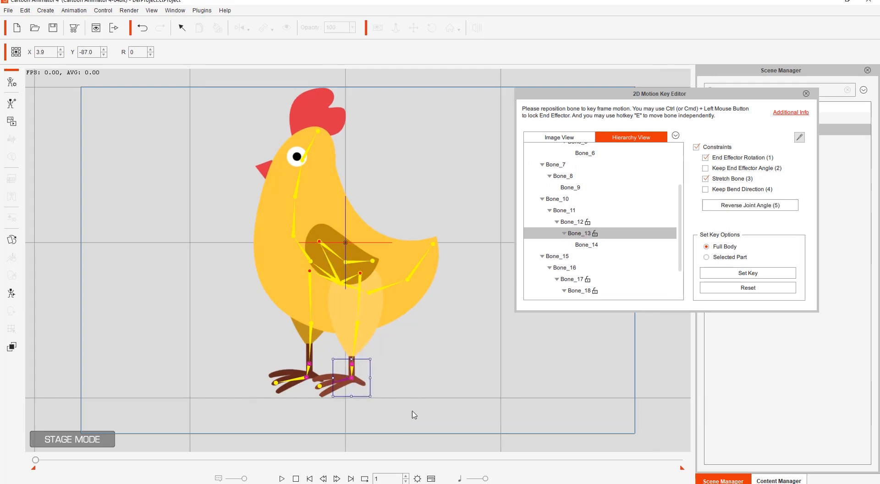
{"action": "left_click_drag", "start_coordinate": [423, 307], "coordinate": [411, 281]}
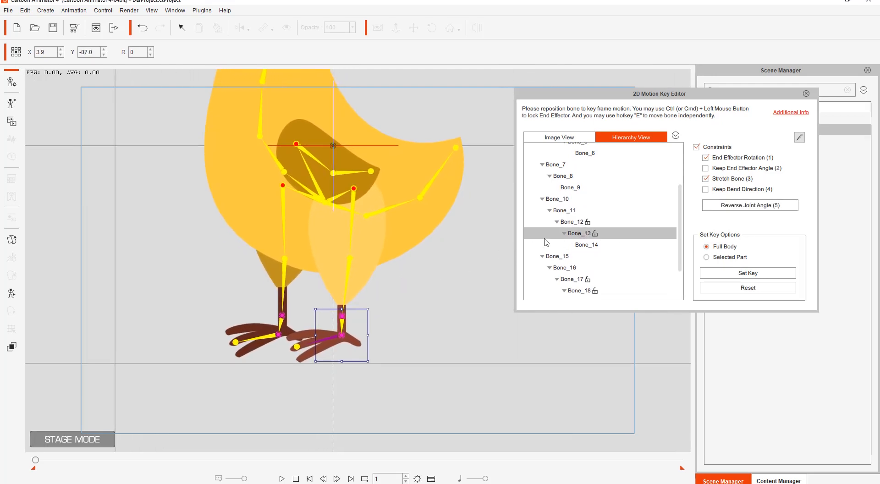
{"action": "left_click", "coordinate": [571, 138]}
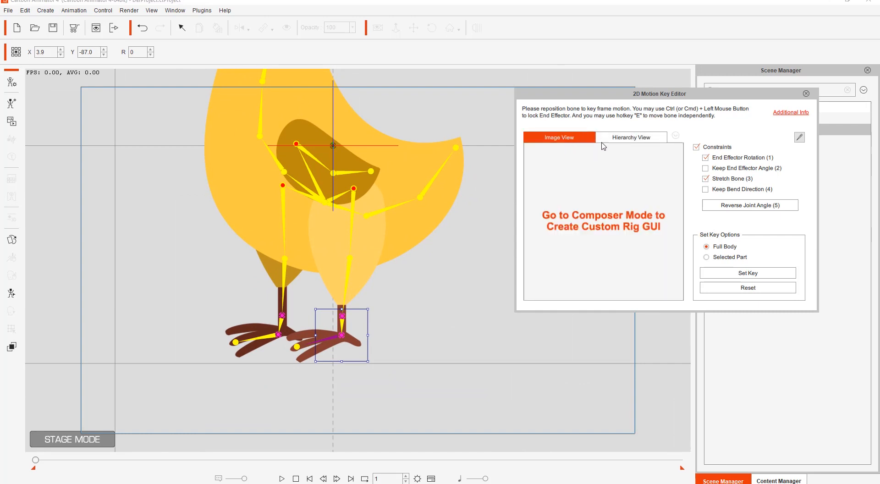
{"action": "left_click", "coordinate": [630, 139]}
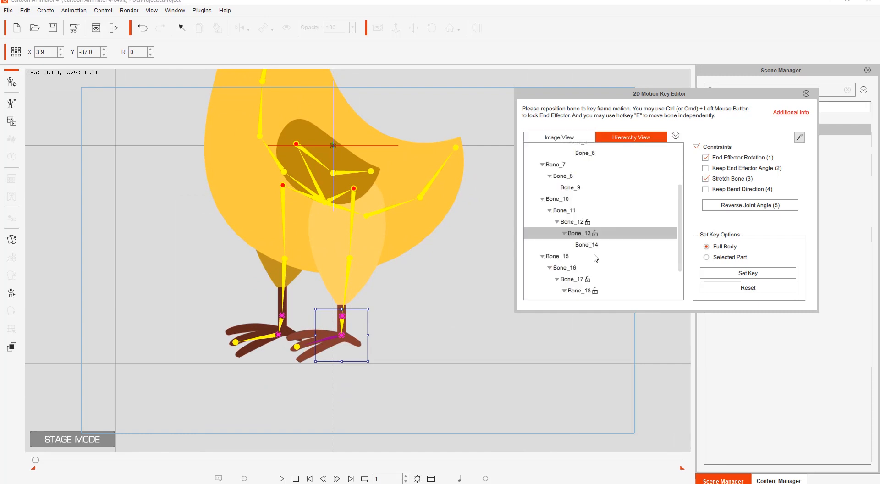
- Lock the lighter leg's end effectors from Bone_12, raise the central body bone, and adjust the locked ankle
{"action": "left_click", "coordinate": [589, 223]}
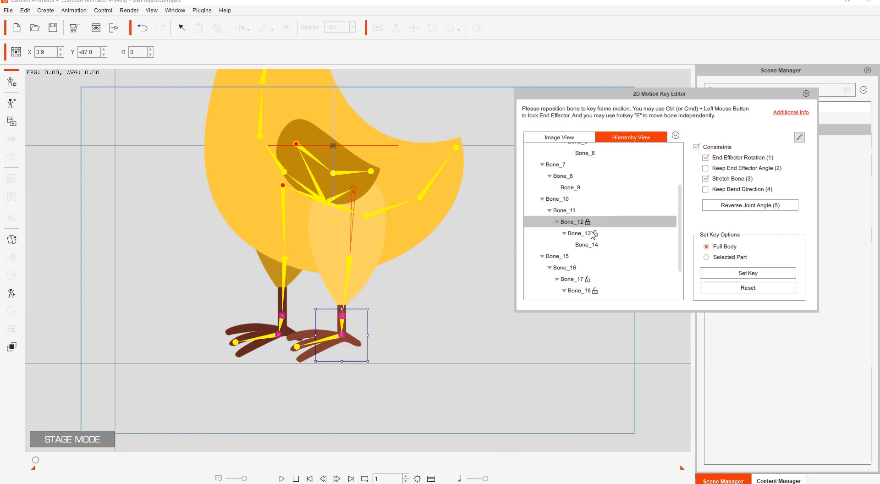
{"action": "left_click", "coordinate": [322, 197]}
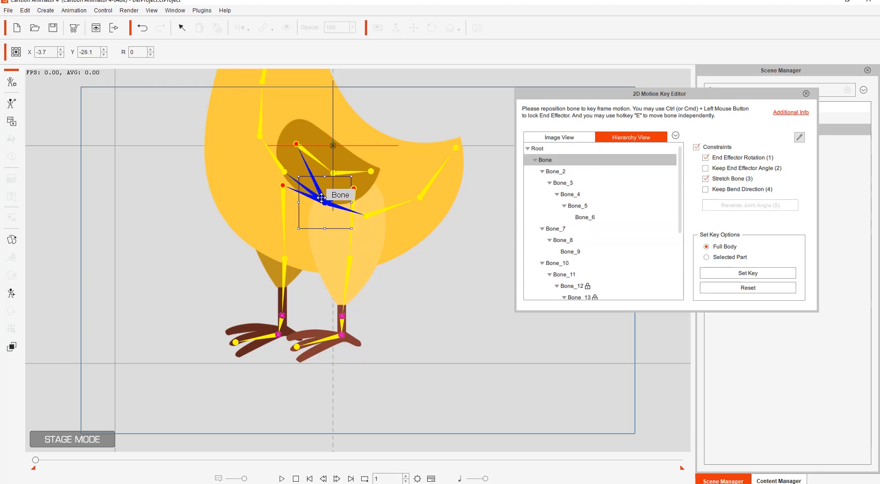
{"action": "left_click_drag", "start_coordinate": [322, 197], "coordinate": [279, 183]}
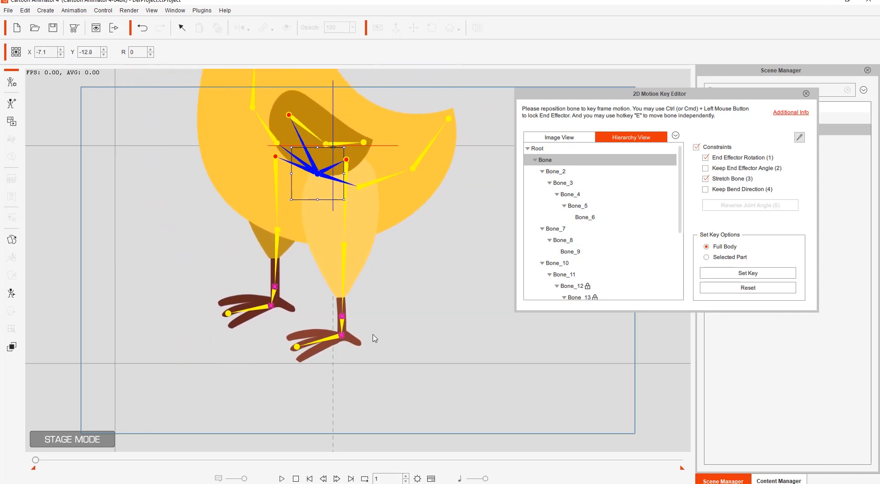
{"action": "left_click", "coordinate": [345, 326]}
{"action": "mouse_move", "coordinate": [345, 326]}
{"action": "left_mouse_down"}
{"action": "mouse_move", "coordinate": [354, 330]}
{"action": "mouse_move", "coordinate": [353, 318]}
{"action": "left_mouse_up"}
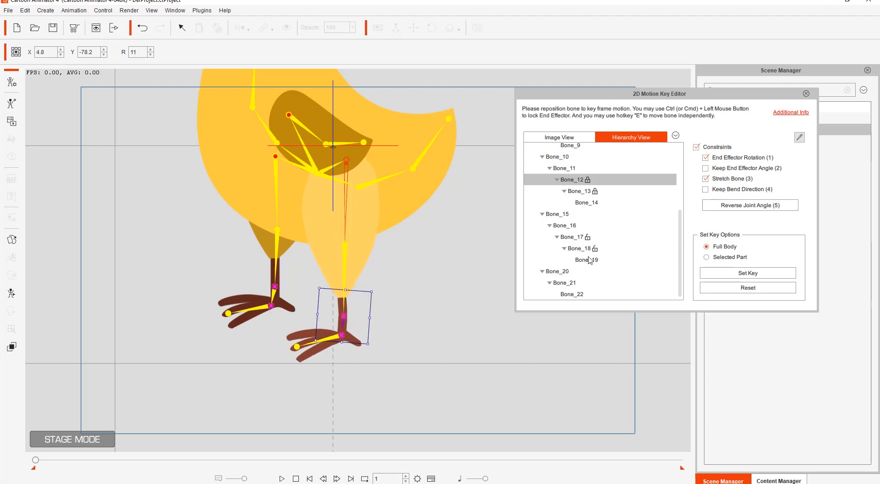
- Lock the darker leg's end effectors from Bone_17 and lower the body bone so both legs bend
{"action": "left_click", "coordinate": [588, 238]}
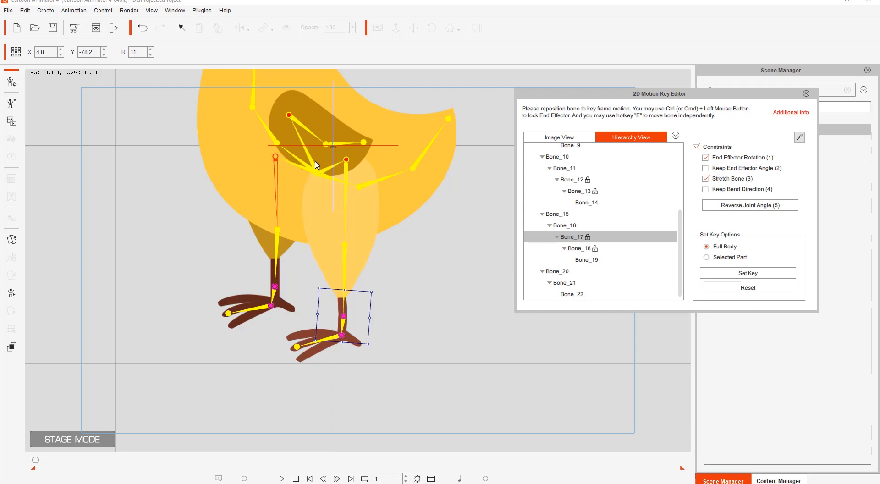
{"action": "left_click_drag", "start_coordinate": [327, 170], "coordinate": [364, 178]}
{"action": "left_click_drag", "start_coordinate": [280, 180], "coordinate": [332, 201]}
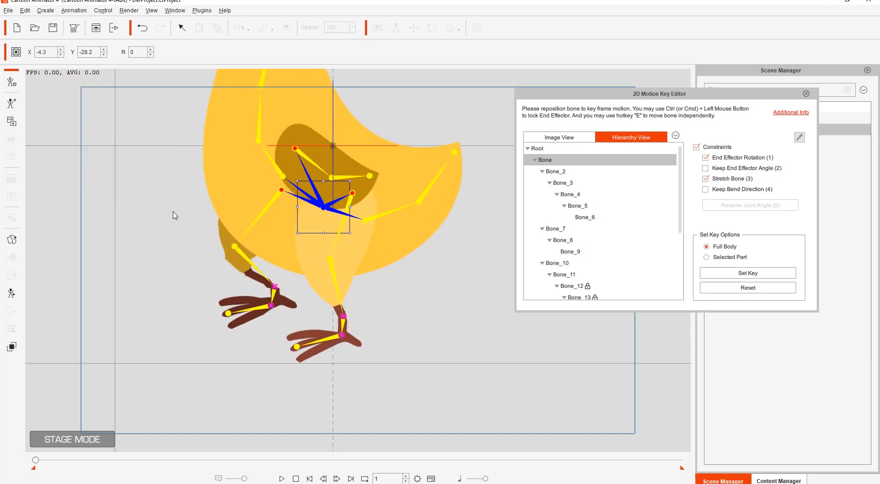
- Shift the central body bone sideways with both legs locked, then reset the pose and close the editor
{"action": "left_click_drag", "start_coordinate": [172, 229], "coordinate": [132, 331]}
{"action": "scroll", "coordinate": [132, 332], "scroll_direction": "down", "scroll_amount": 1}
{"action": "left_click_drag", "start_coordinate": [290, 292], "coordinate": [249, 286]}
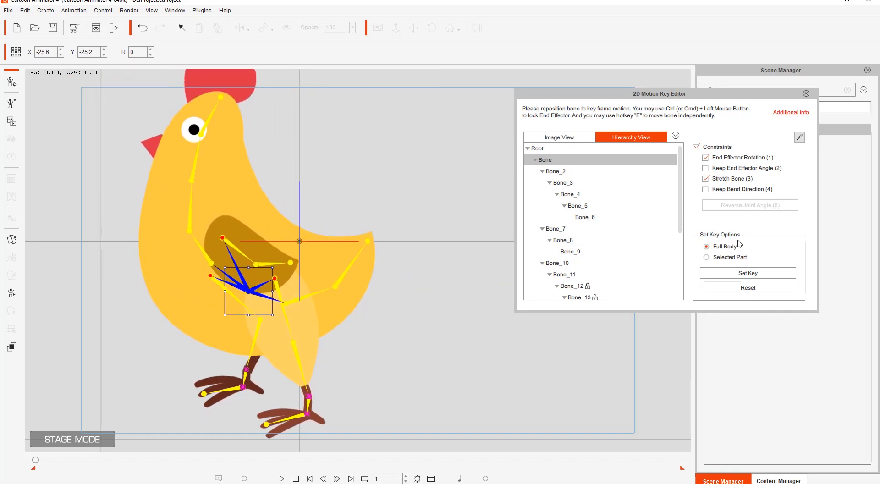
{"action": "left_click", "coordinate": [748, 288]}
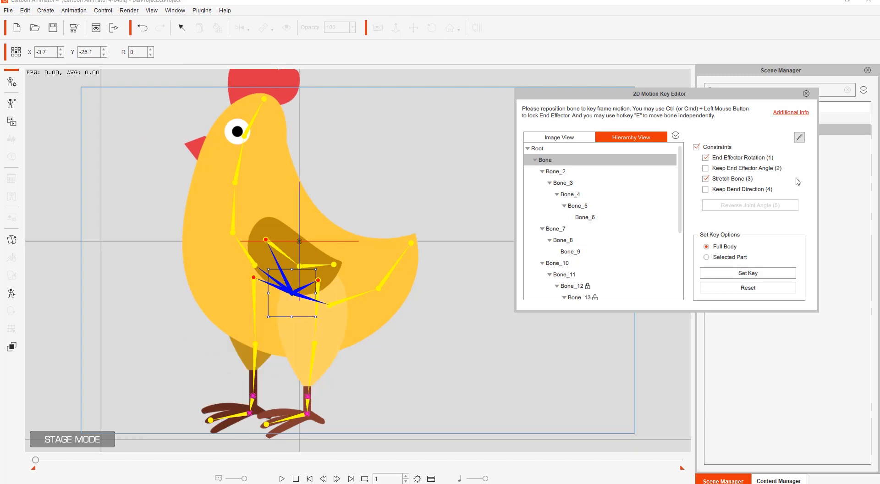
{"action": "left_click", "coordinate": [806, 94]}
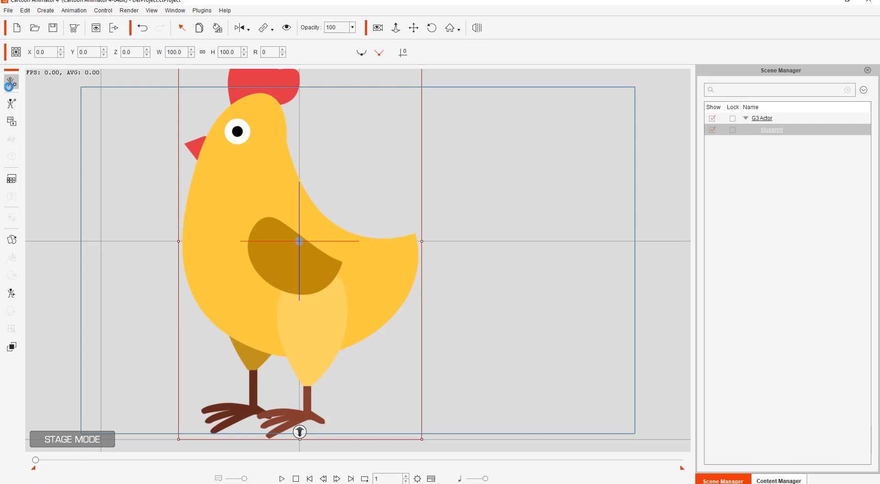
- Reopen the chicken in Composer Mode and capture its image in the Create Custom Rig GUI
{"action": "left_click", "coordinate": [9, 85]}
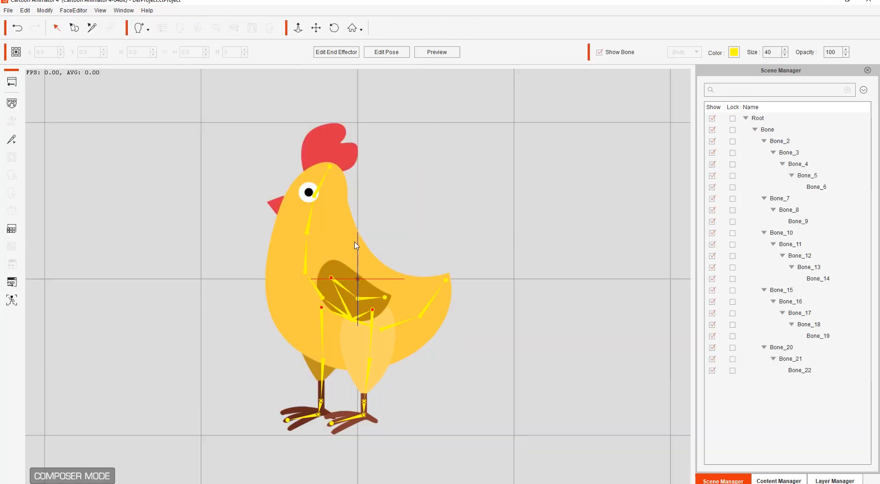
{"action": "left_click", "coordinate": [356, 245]}
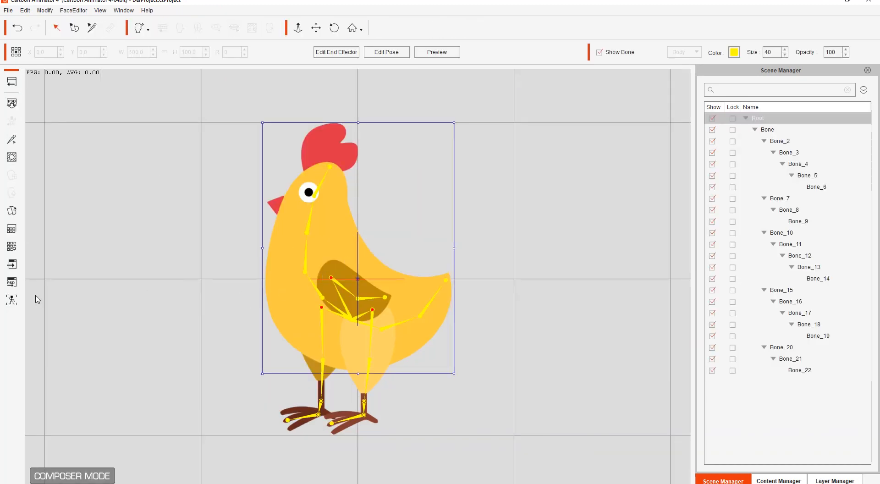
{"action": "left_click", "coordinate": [12, 300]}
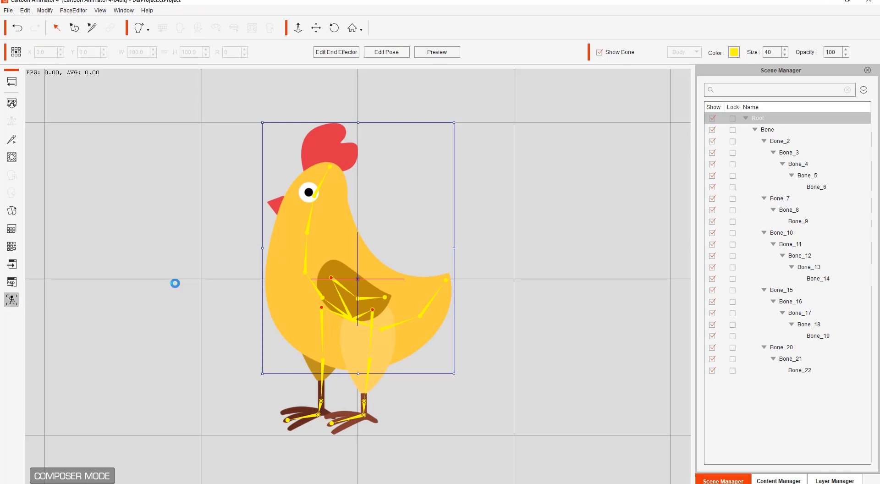
{"action": "left_click_drag", "start_coordinate": [462, 161], "coordinate": [623, 159]}
{"action": "left_click_drag", "start_coordinate": [432, 241], "coordinate": [377, 237]}
{"action": "scroll", "coordinate": [373, 197], "scroll_direction": "up", "scroll_amount": 2}
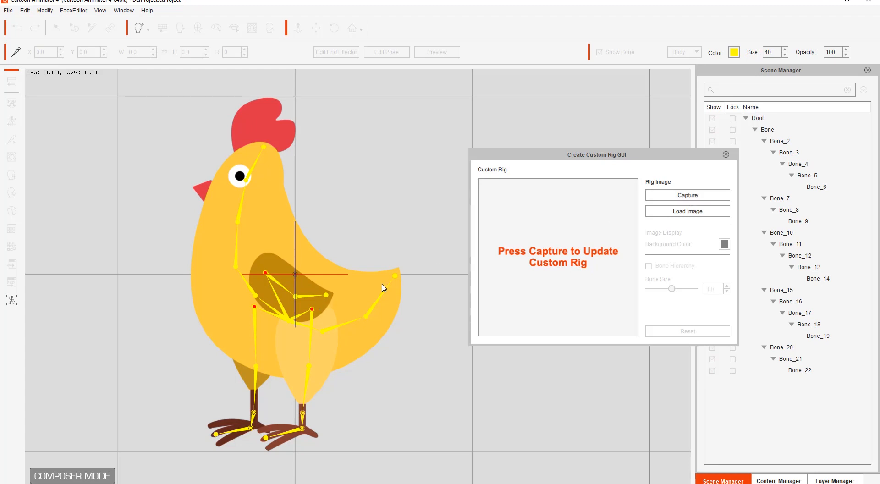
{"action": "left_click", "coordinate": [698, 196]}
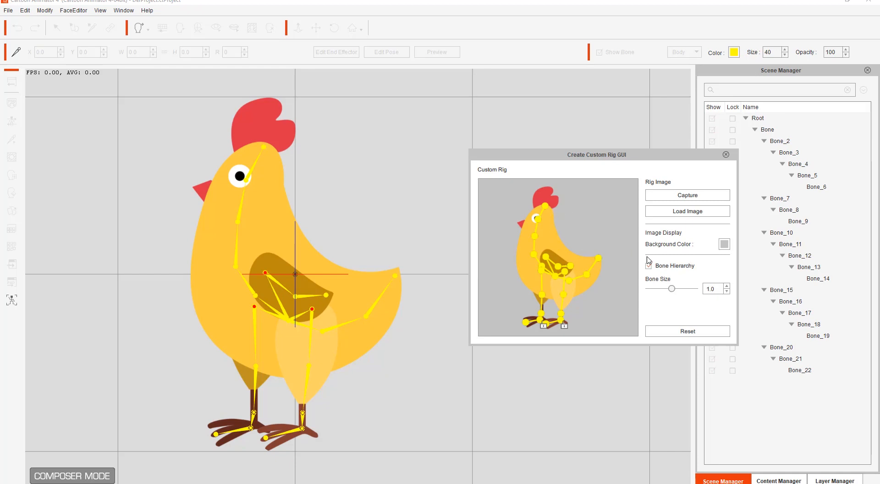
- Change the custom rig image's background color to a purplish blue
{"action": "left_click", "coordinate": [724, 244]}
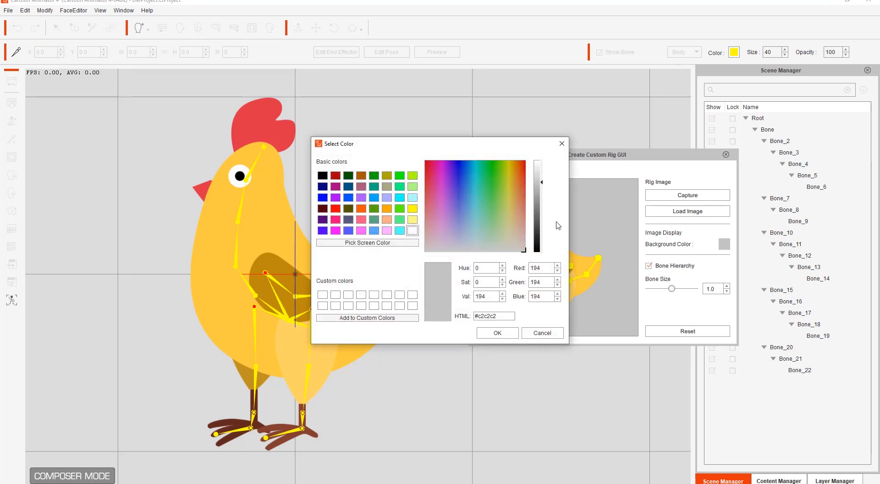
{"action": "left_click_drag", "start_coordinate": [504, 229], "coordinate": [459, 217]}
{"action": "left_click", "coordinate": [495, 332]}
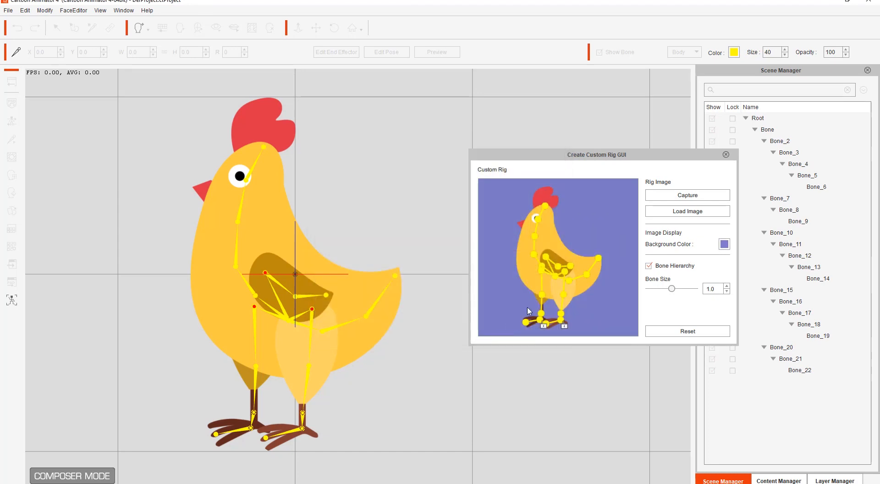
- Toggle the custom rig's Bone Hierarchy display off and on, and set its bone size to 0.8
{"action": "left_click", "coordinate": [650, 267]}
{"action": "left_click", "coordinate": [649, 267]}
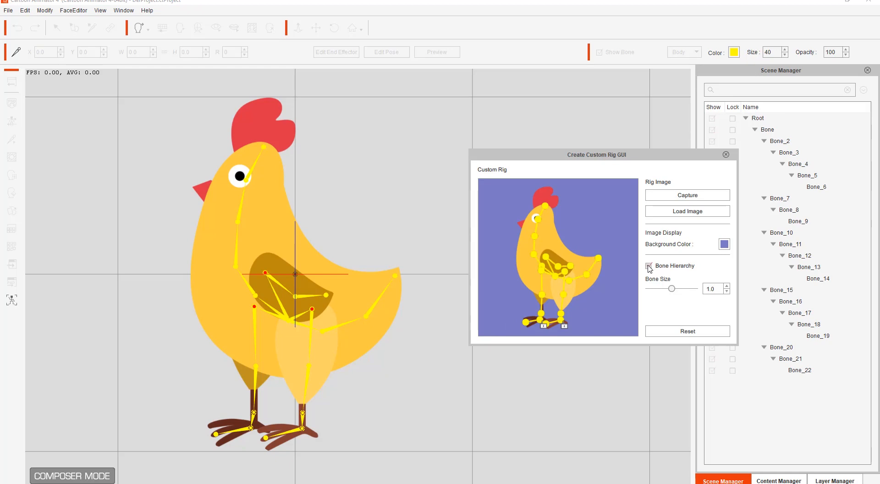
{"action": "left_click", "coordinate": [648, 266]}
{"action": "left_click", "coordinate": [648, 266]}
{"action": "left_click", "coordinate": [650, 267]}
{"action": "left_click", "coordinate": [650, 267]}
{"action": "left_click_drag", "start_coordinate": [671, 289], "coordinate": [660, 293]}
- Reposition the darker foot's Bone_18 and Bone_19 markers in the custom rig, moving the toe marker outward from the foot
{"action": "left_click", "coordinate": [527, 322]}
{"action": "left_click_drag", "start_coordinate": [526, 323], "coordinate": [518, 326]}
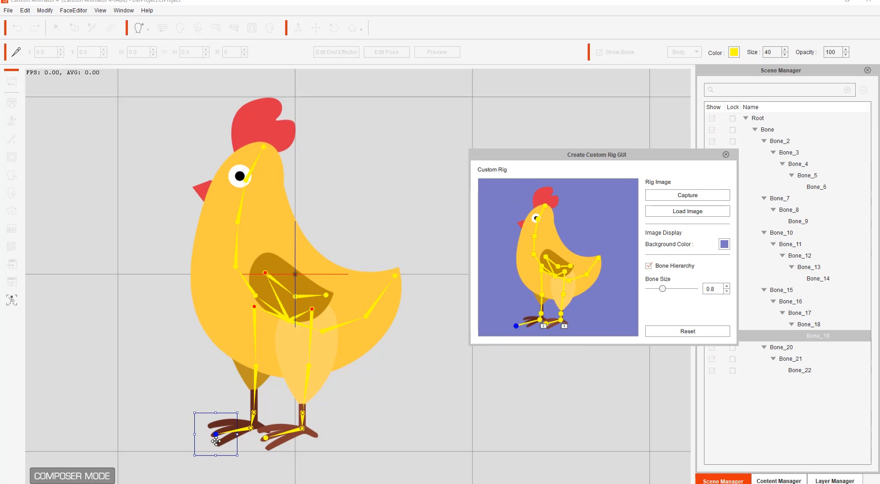
{"action": "left_click", "coordinate": [541, 325]}
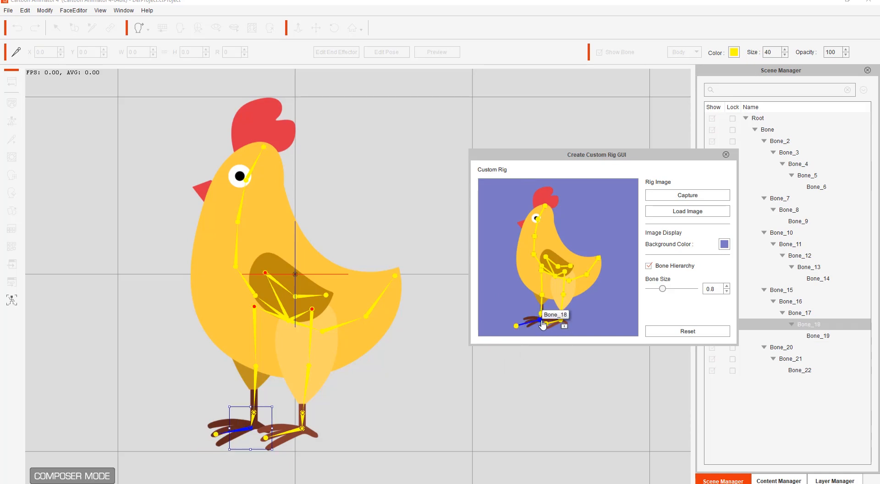
{"action": "mouse_move", "coordinate": [542, 325]}
{"action": "left_mouse_down"}
{"action": "mouse_move", "coordinate": [529, 319]}
{"action": "mouse_move", "coordinate": [537, 319]}
{"action": "left_mouse_up"}
{"action": "left_click", "coordinate": [519, 326]}
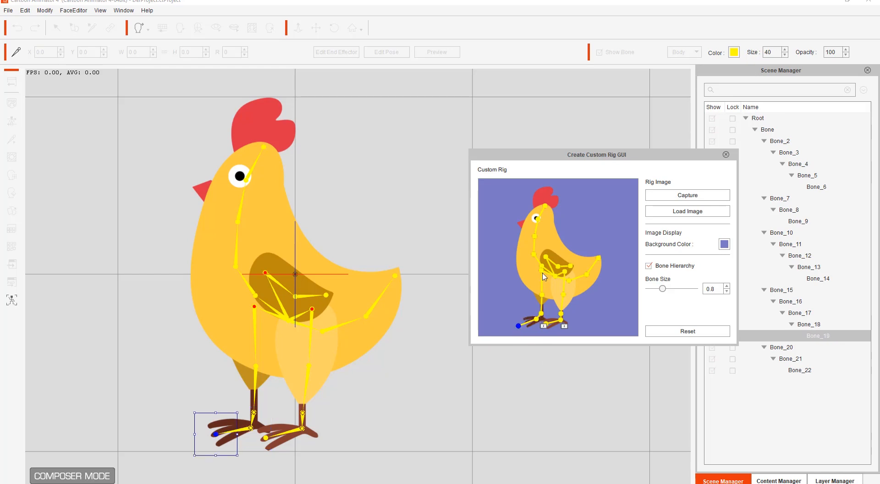
- Check the upper leg and wing markers, then move the feet's lock icons and lighter toe marker Bone_14 to clearer spots
{"action": "left_click", "coordinate": [543, 275]}
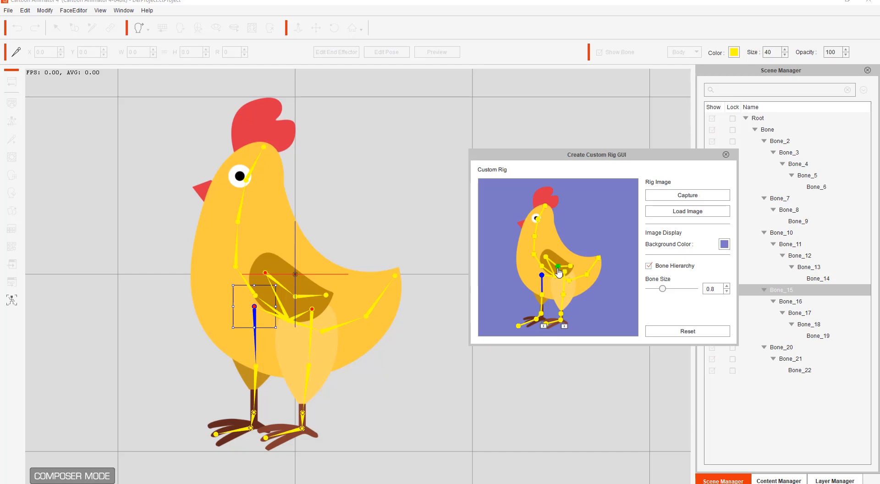
{"action": "left_click", "coordinate": [559, 268]}
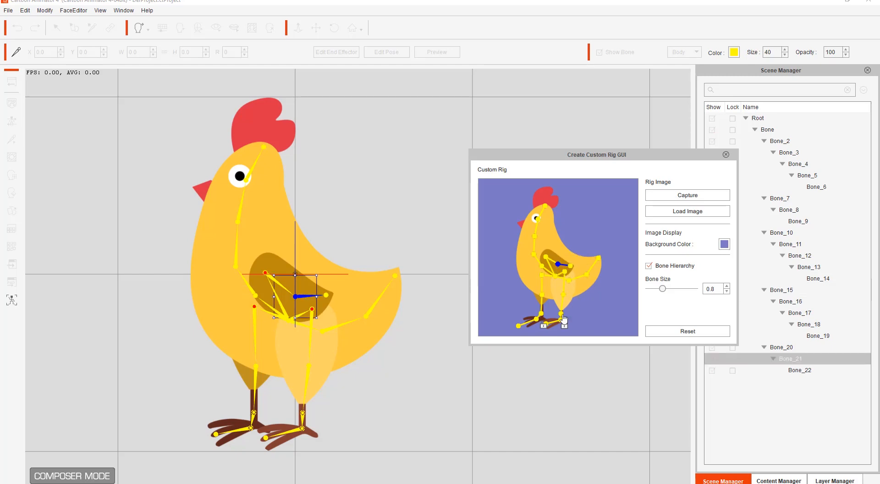
{"action": "left_click", "coordinate": [547, 324]}
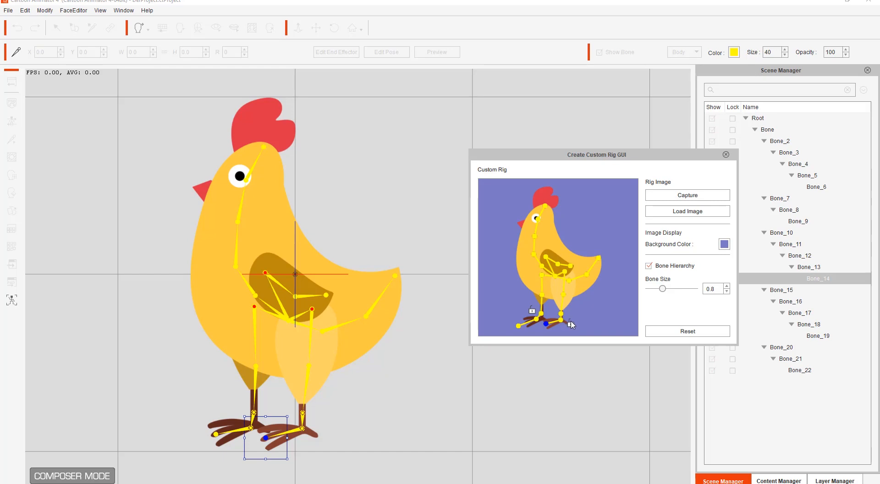
{"action": "left_click_drag", "start_coordinate": [546, 324], "coordinate": [542, 329]}
- Close the custom rig setup, return to Stage Mode, and open the chicken's new rig in the 2D Motion Key Editor
{"action": "left_click", "coordinate": [726, 155]}
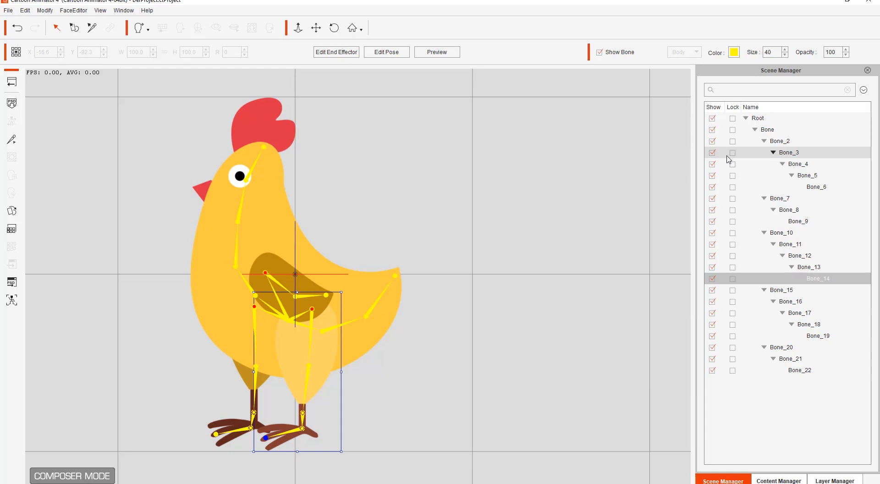
{"action": "left_click", "coordinate": [12, 82]}
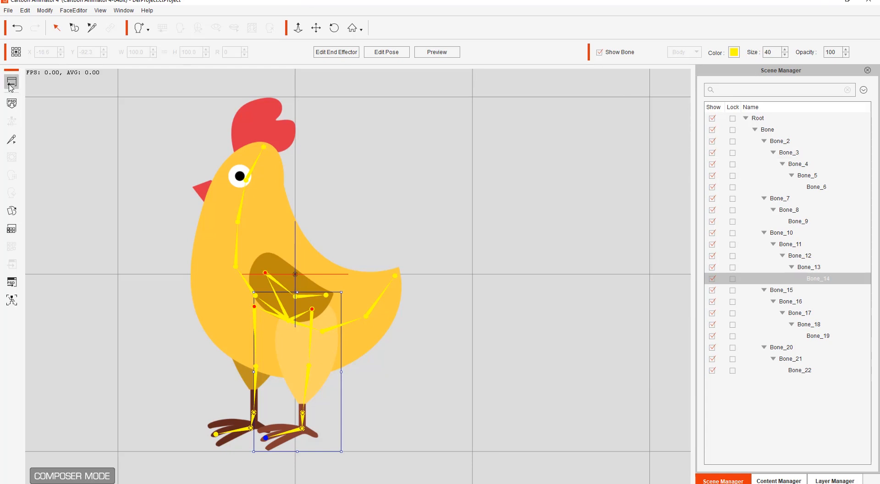
{"action": "left_click", "coordinate": [265, 261]}
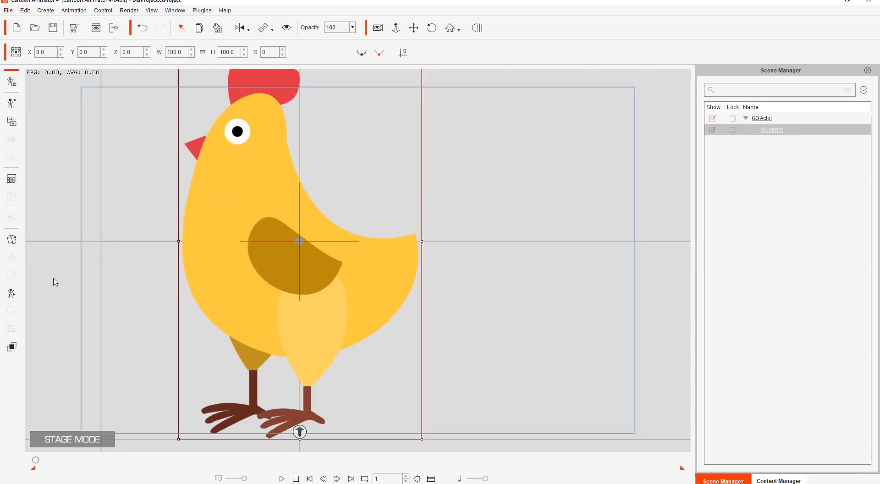
{"action": "left_click", "coordinate": [11, 293]}
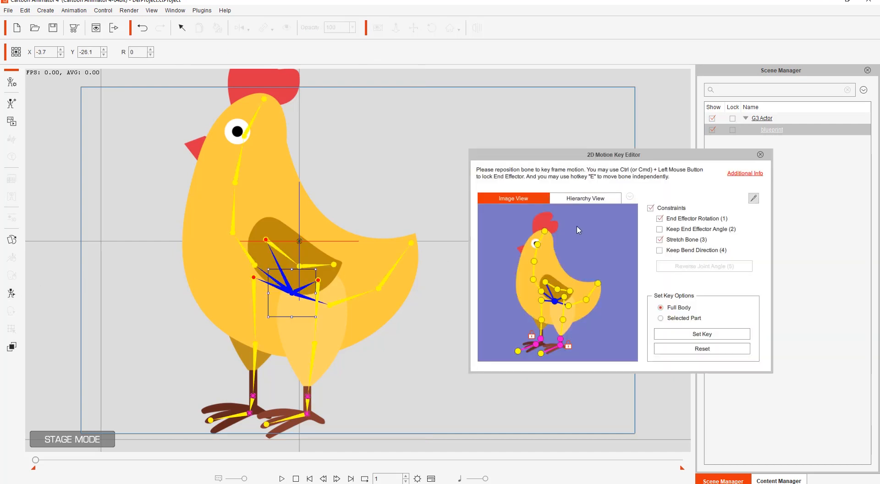
- Try moving the chicken's neck-base and root body bones with the feet locked, then reset the pose
{"action": "left_click", "coordinate": [580, 202]}
{"action": "left_click", "coordinate": [543, 200]}
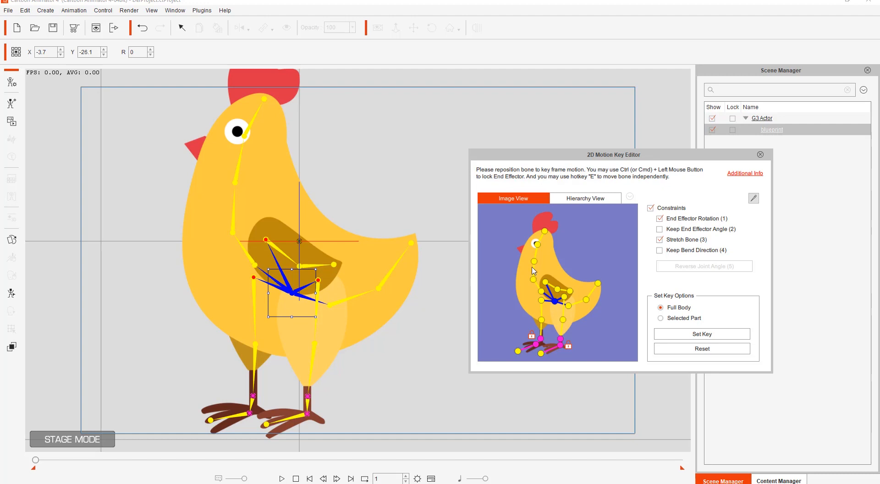
{"action": "left_click", "coordinate": [534, 262]}
{"action": "left_click", "coordinate": [538, 285]}
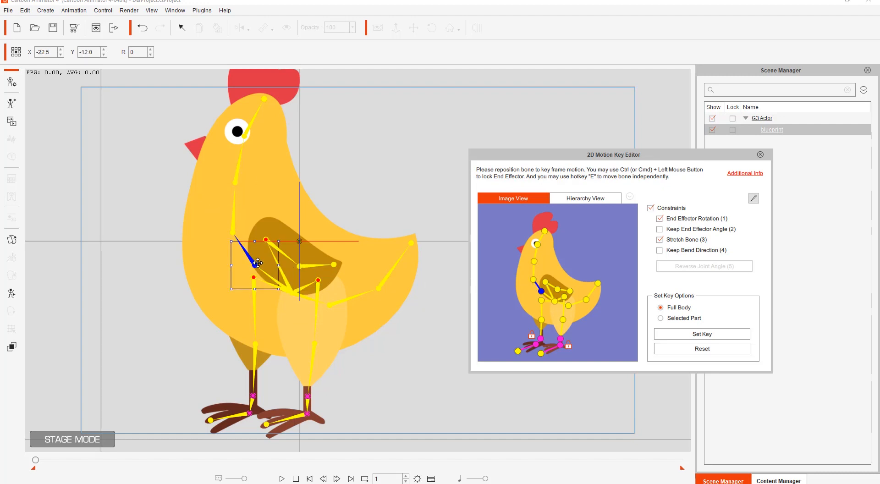
{"action": "left_click_drag", "start_coordinate": [258, 262], "coordinate": [284, 249]}
{"action": "left_click", "coordinate": [555, 300]}
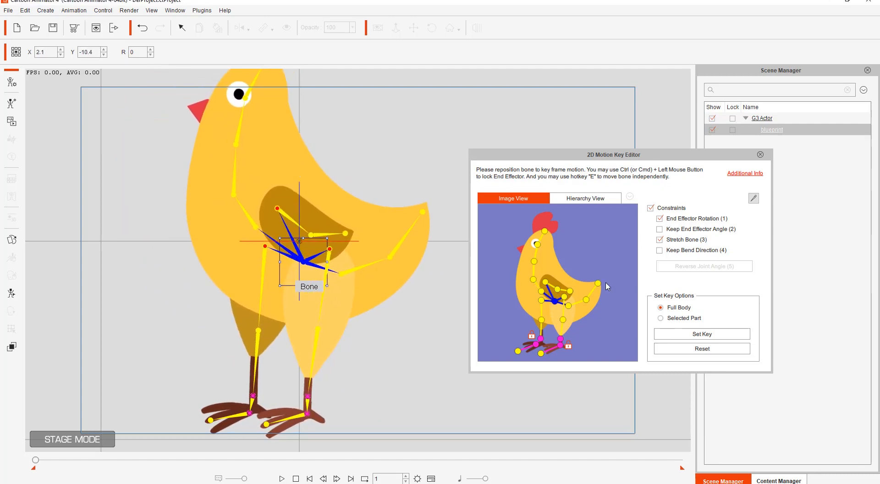
{"action": "left_click", "coordinate": [702, 348]}
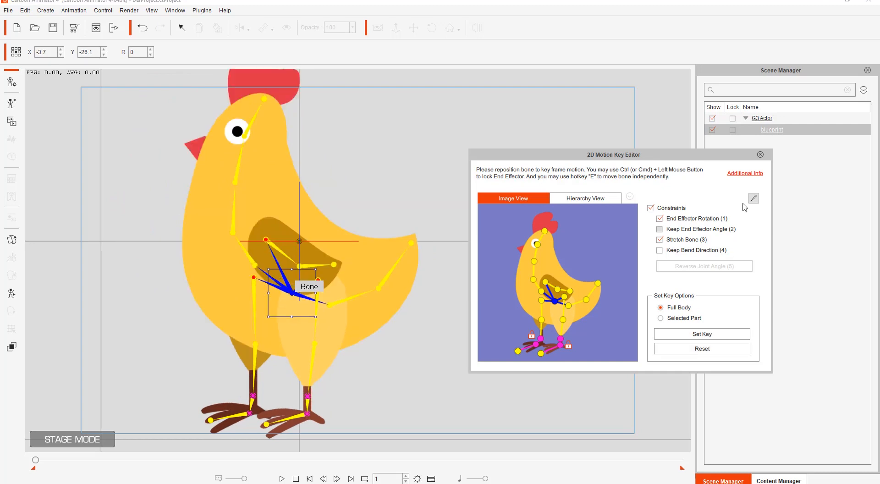
- Close the motion key editor, open the chicken in Composer Mode, and start editing its end effectors
{"action": "left_click", "coordinate": [760, 155]}
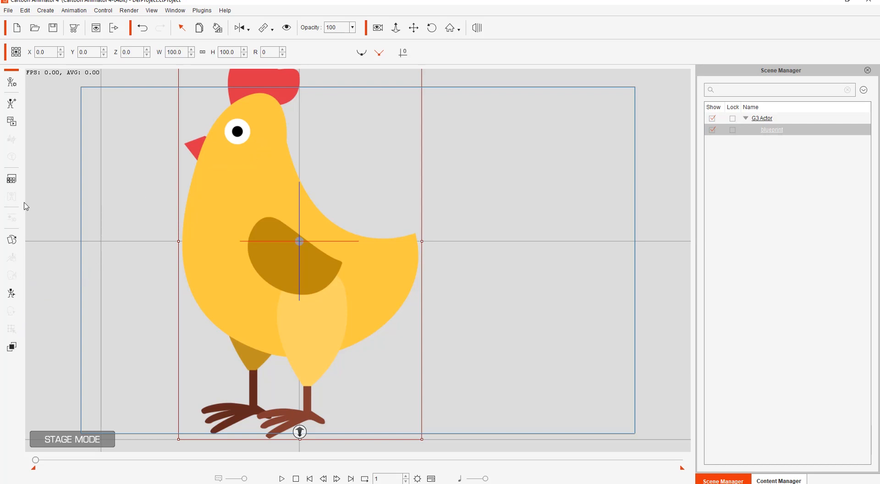
{"action": "left_click", "coordinate": [11, 83]}
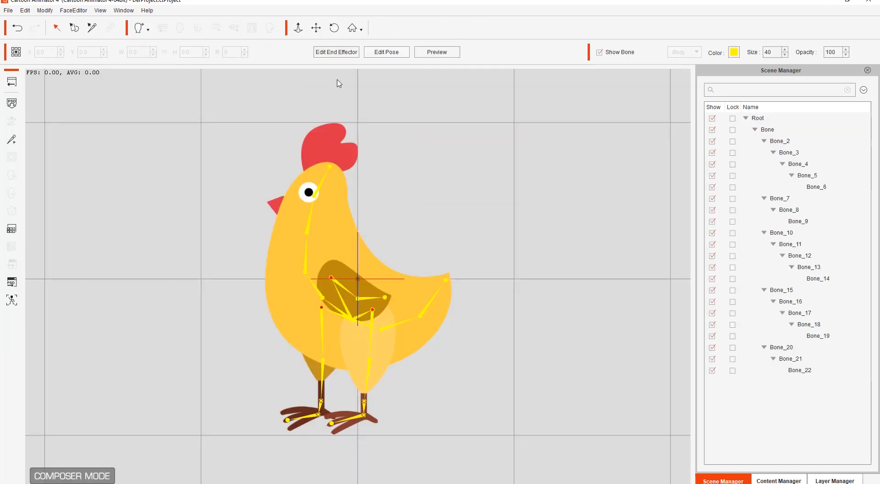
{"action": "left_click", "coordinate": [336, 52]}
- Make the bone at the top of the chicken's head an end effector and finish end effector editing
{"action": "scroll", "coordinate": [456, 404], "scroll_direction": "up", "scroll_amount": 10}
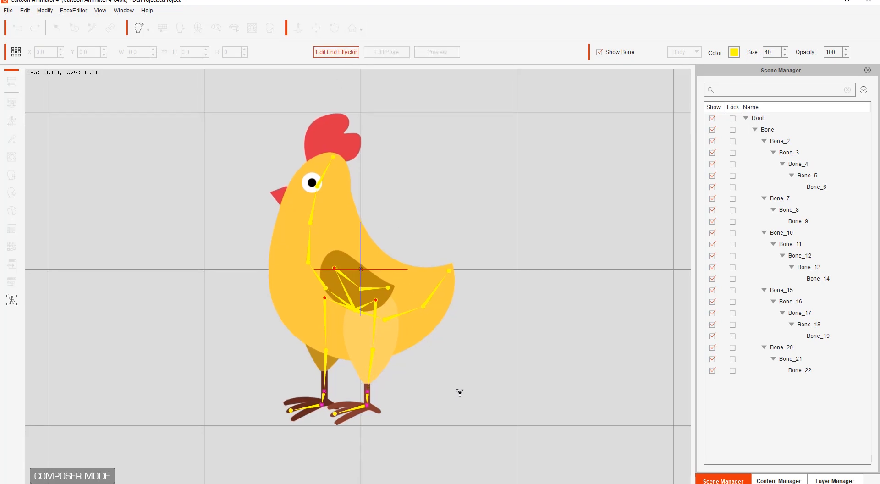
{"action": "scroll", "coordinate": [426, 132], "scroll_direction": "down", "scroll_amount": 1}
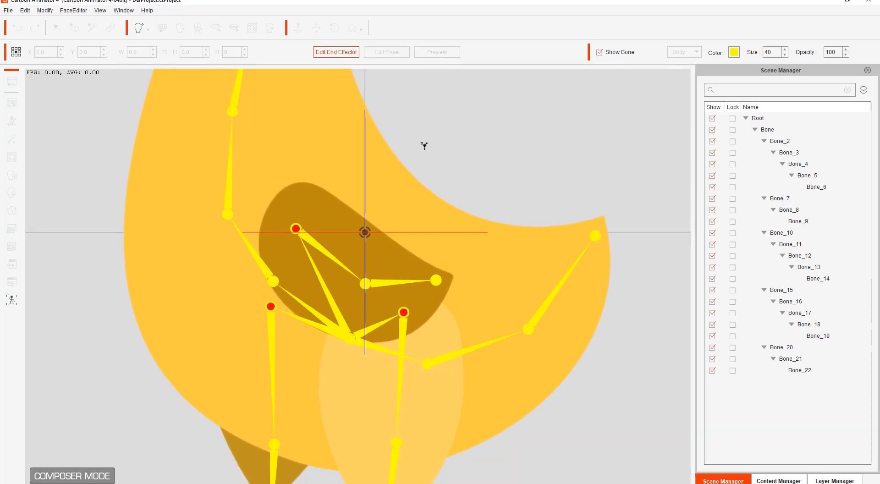
{"action": "left_click", "coordinate": [297, 228]}
{"action": "left_click_drag", "start_coordinate": [503, 457], "coordinate": [530, 299]}
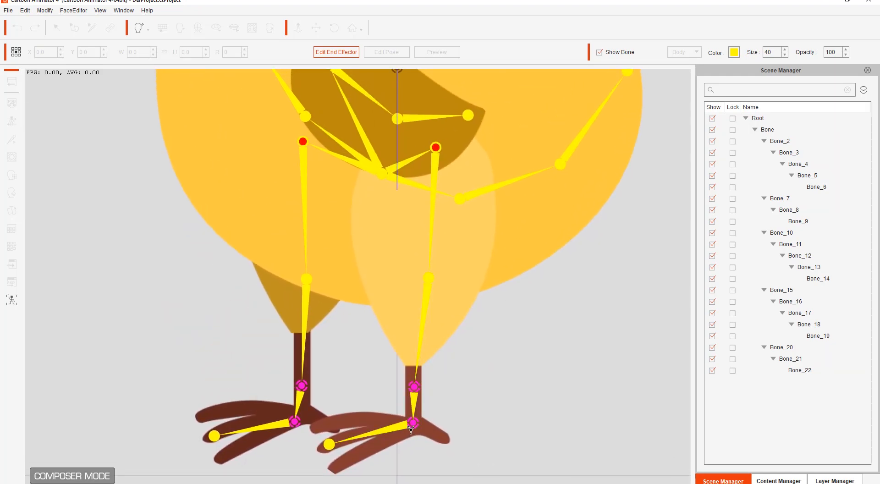
{"action": "left_click", "coordinate": [389, 431]}
{"action": "scroll", "coordinate": [522, 251], "scroll_direction": "up", "scroll_amount": 8}
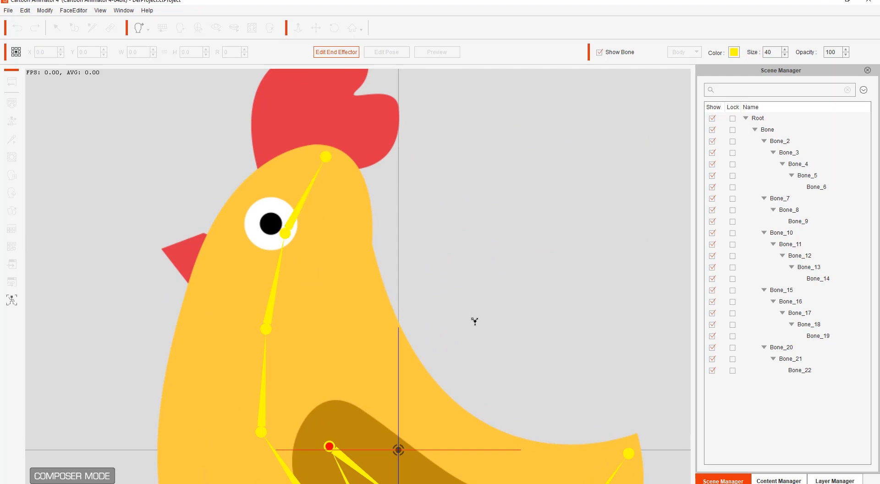
{"action": "scroll", "coordinate": [482, 289], "scroll_direction": "down", "scroll_amount": 3}
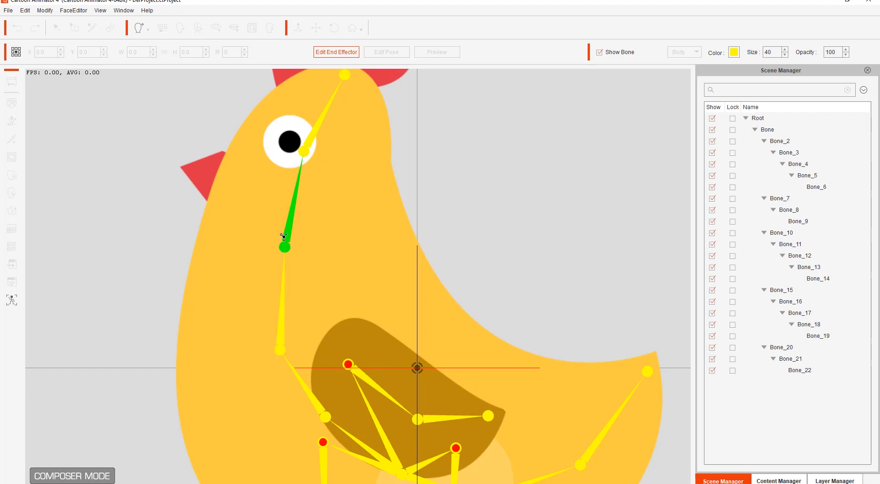
{"action": "scroll", "coordinate": [432, 138], "scroll_direction": "up", "scroll_amount": 5}
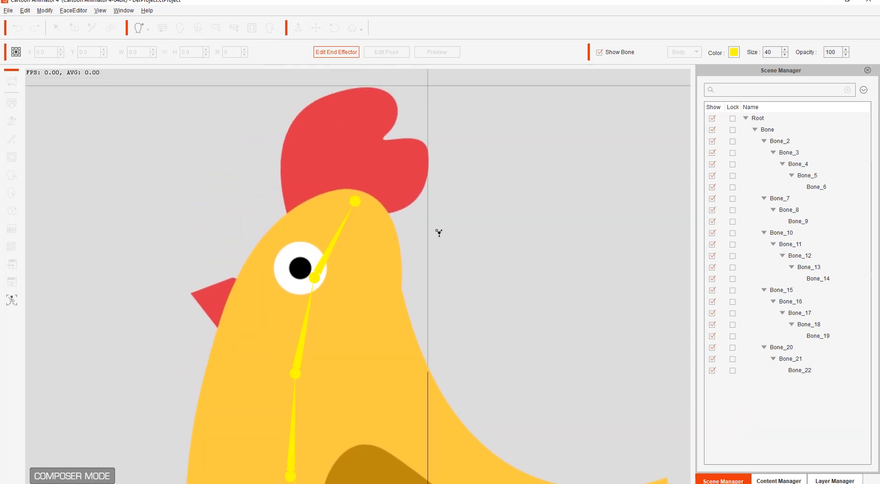
{"action": "left_click", "coordinate": [356, 201]}
{"action": "left_click", "coordinate": [347, 53]}
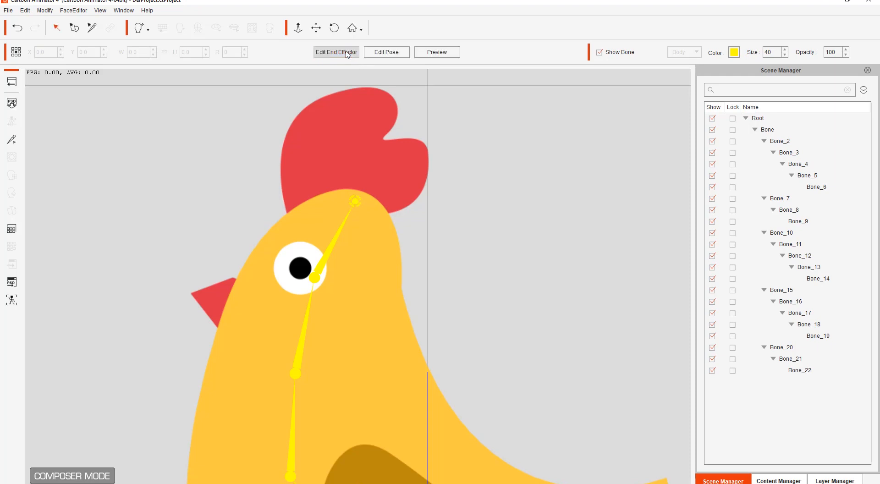
- Return to Stage Mode and open the chicken in the 2D Motion Key Editor
{"action": "scroll", "coordinate": [484, 298], "scroll_direction": "down", "scroll_amount": 5}
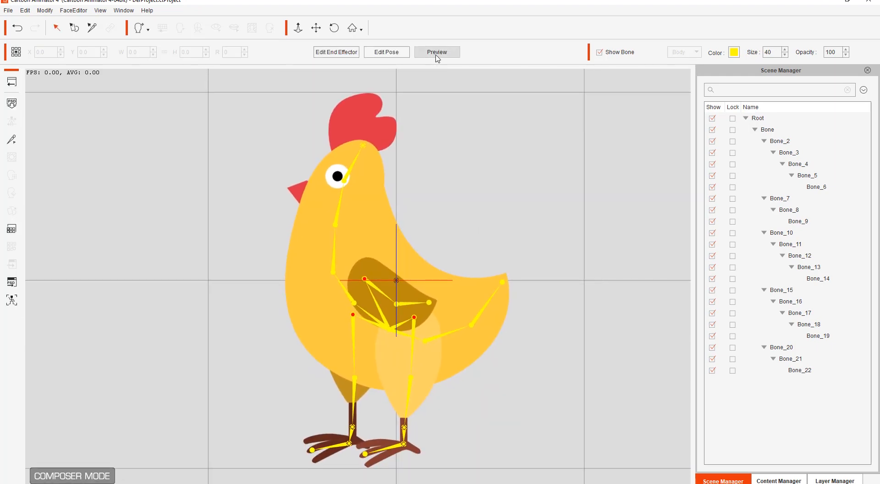
{"action": "left_click", "coordinate": [13, 85]}
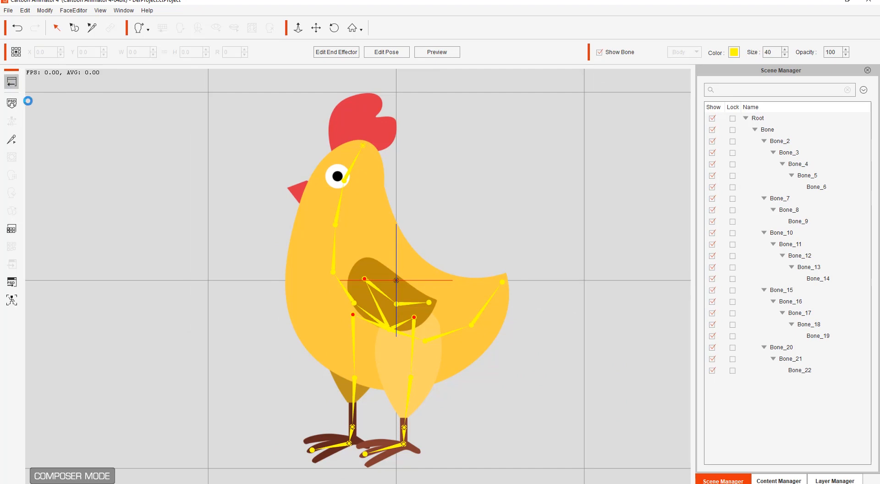
{"action": "left_click", "coordinate": [269, 277]}
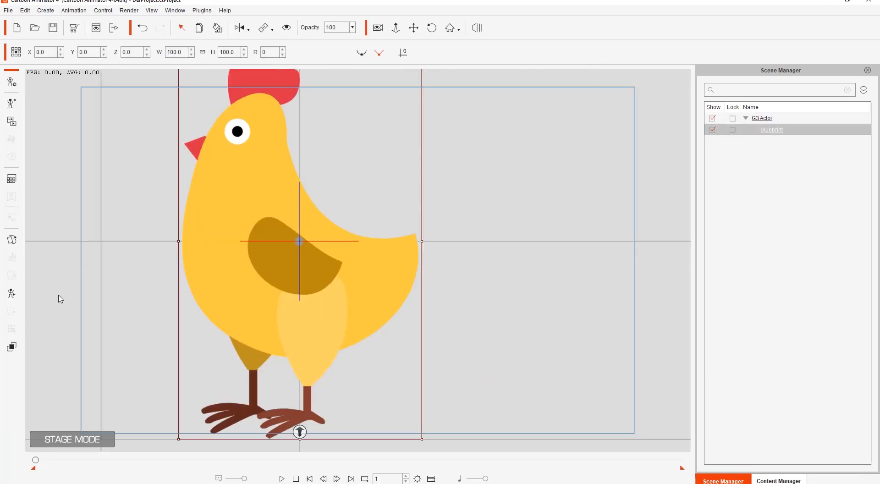
{"action": "left_click", "coordinate": [12, 294]}
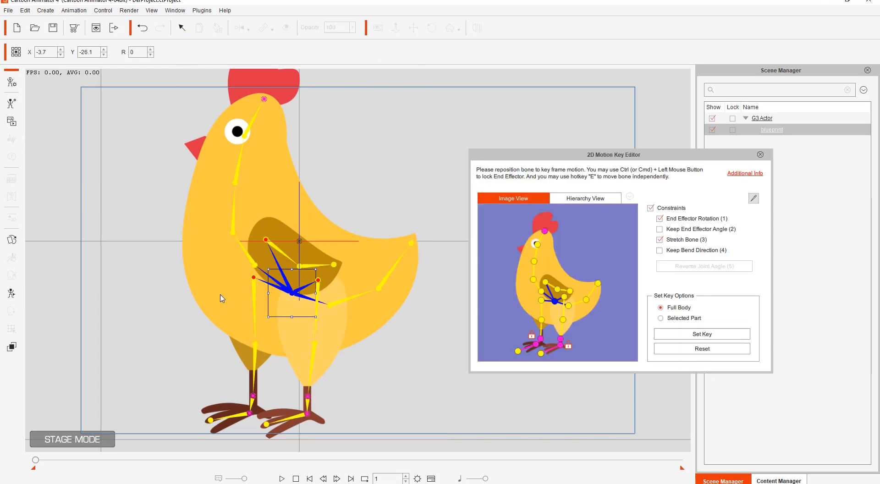
- Inspect the head's new end effector, then shift the root body bone to about X -8.3, Y -27.0
{"action": "left_click", "coordinate": [545, 232]}
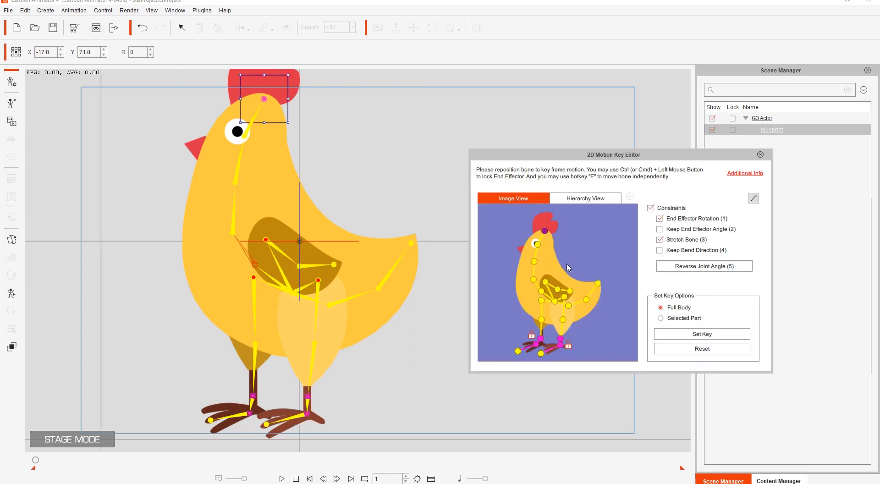
{"action": "left_click", "coordinate": [554, 302]}
{"action": "mouse_move", "coordinate": [290, 293]}
{"action": "left_mouse_down"}
{"action": "mouse_move", "coordinate": [277, 293]}
{"action": "mouse_move", "coordinate": [306, 294]}
{"action": "left_mouse_up"}
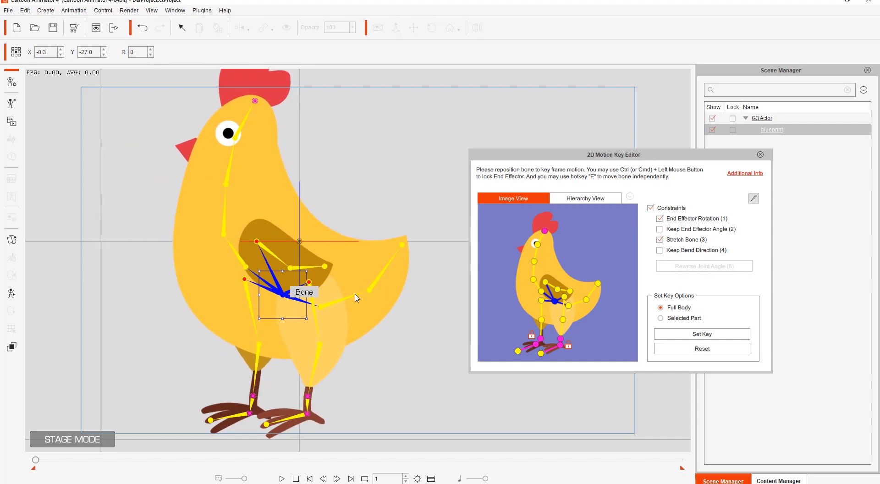
- Check Bone_6's lock in the Hierarchy View, then move the body bone to about X -19.9, Y -17.1 with the head tip locked
{"action": "left_click", "coordinate": [544, 231]}
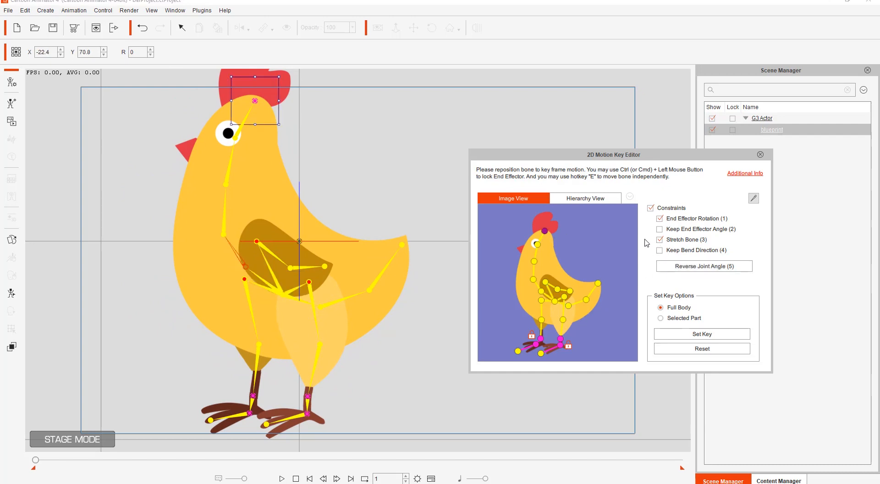
{"action": "left_click", "coordinate": [586, 198]}
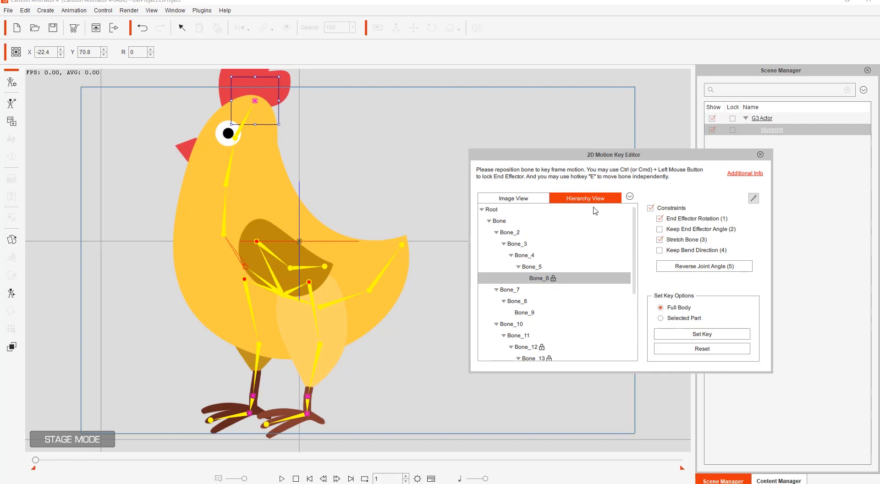
{"action": "left_click", "coordinate": [501, 200]}
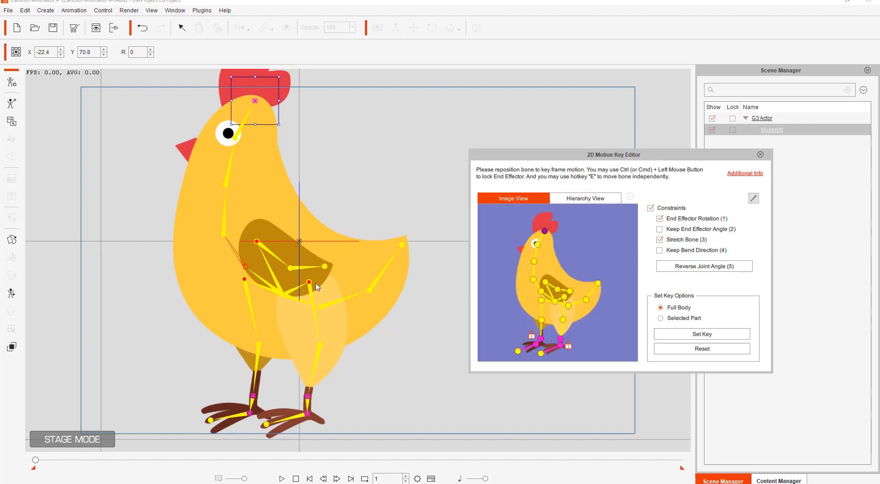
{"action": "left_click", "coordinate": [555, 301]}
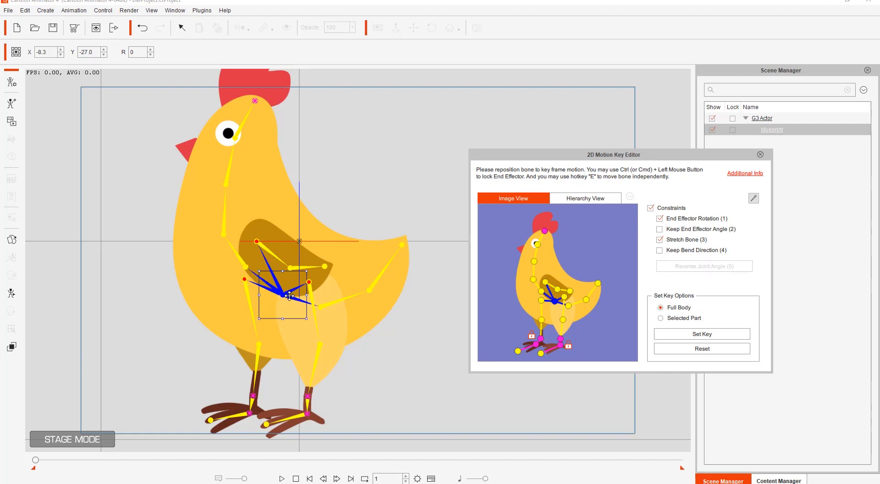
{"action": "left_click_drag", "start_coordinate": [275, 294], "coordinate": [295, 284]}
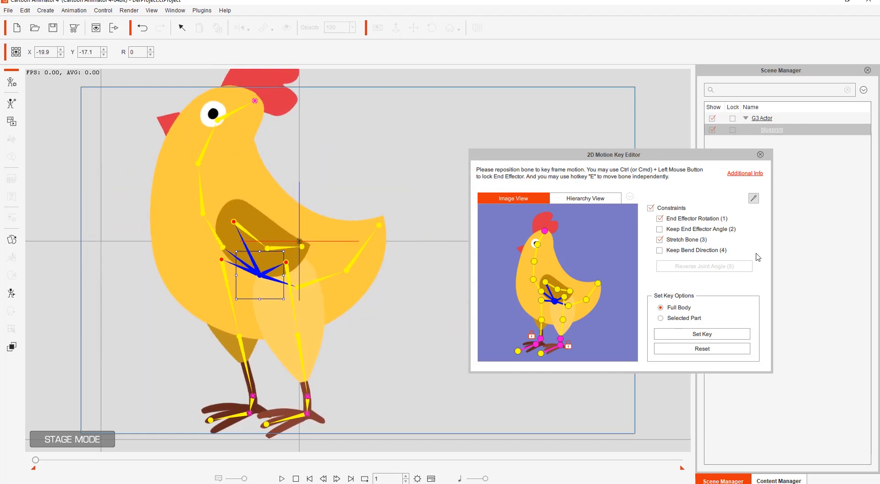
{"action": "left_click", "coordinate": [761, 156]}
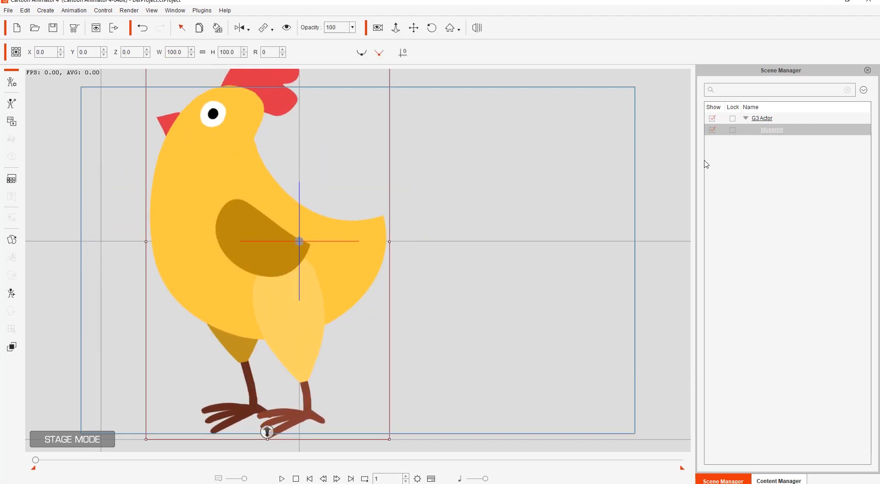
- Reopen the custom rig GUI in Composer Mode and reset the rig to include the head's Bone_6 lock icon
{"action": "left_click", "coordinate": [14, 82]}
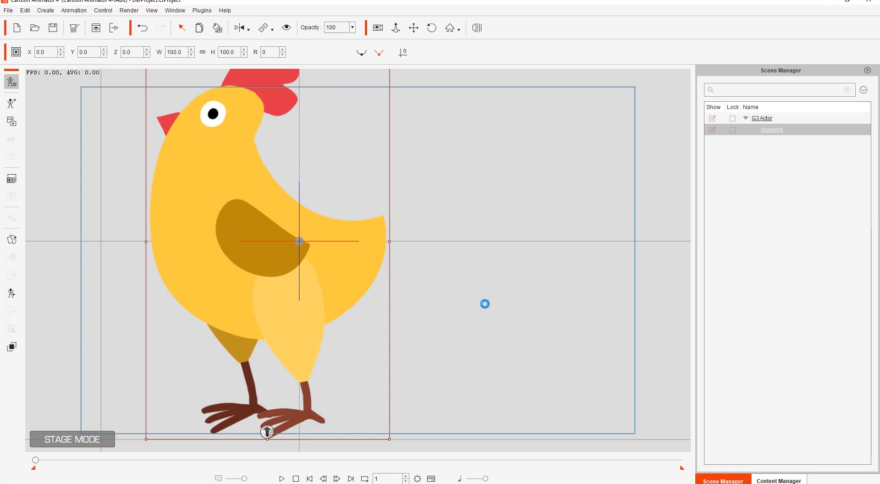
{"action": "left_click", "coordinate": [11, 300]}
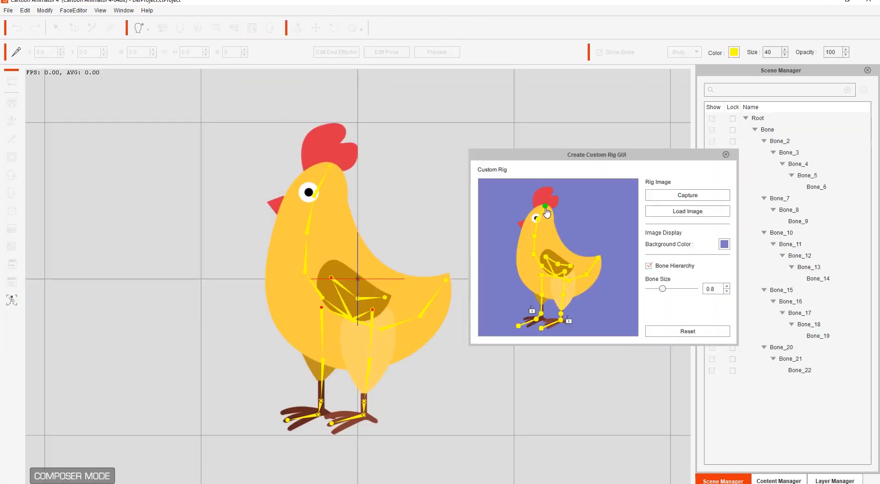
{"action": "left_click", "coordinate": [545, 206]}
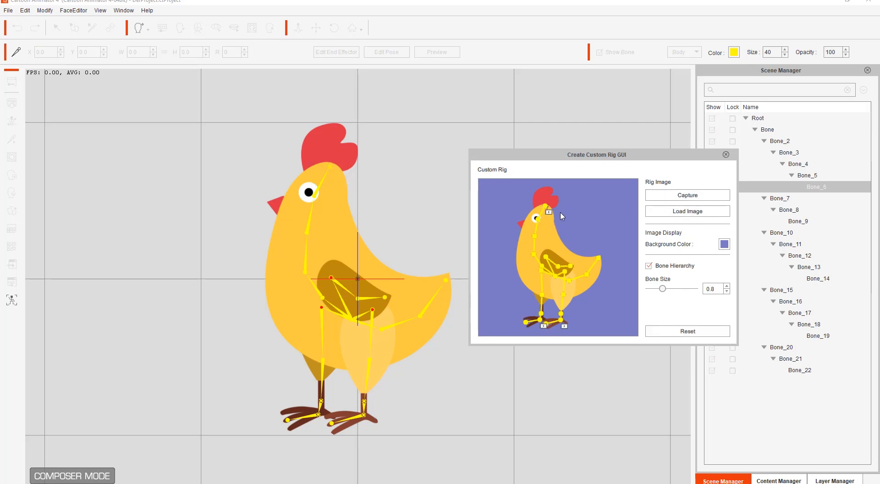
- Move the lock icons for the head and both feet clear of their markers, then close the custom rig setup
{"action": "mouse_move", "coordinate": [549, 212]}
{"action": "left_mouse_down"}
{"action": "mouse_move", "coordinate": [568, 211]}
{"action": "mouse_move", "coordinate": [555, 210]}
{"action": "left_mouse_up"}
{"action": "left_click_drag", "start_coordinate": [568, 328], "coordinate": [532, 315]}
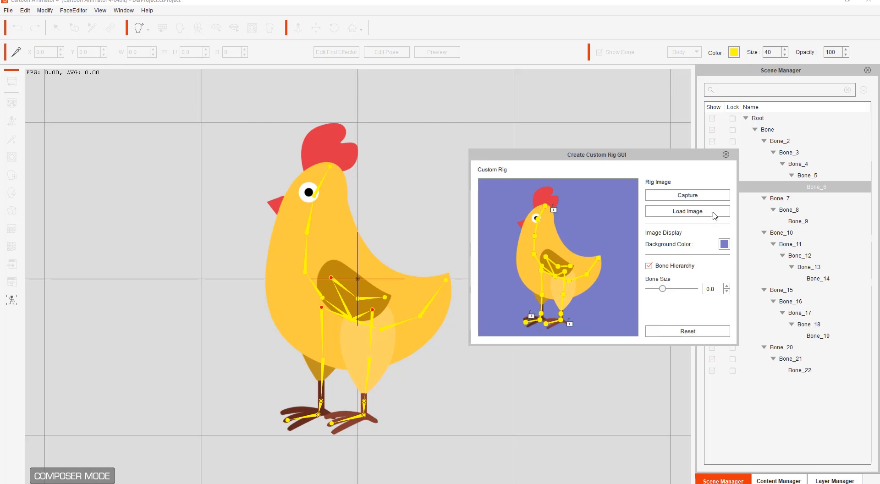
{"action": "left_click", "coordinate": [726, 155]}
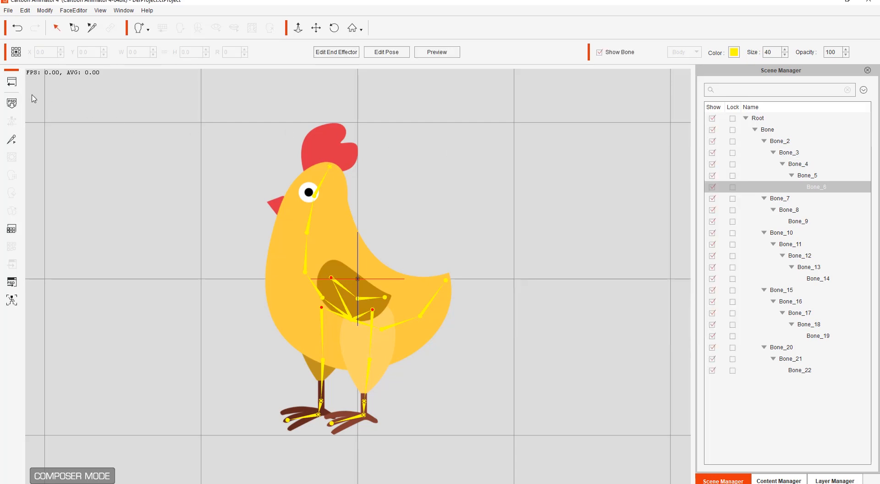
- Go back to Stage Mode, select the chicken, and bring up its updated rig in the 2D Motion Key Editor
{"action": "left_click", "coordinate": [11, 81]}
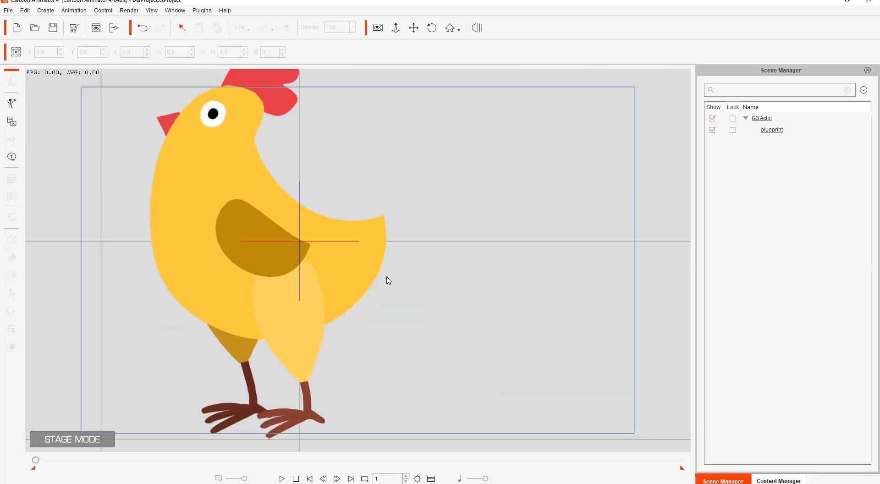
{"action": "left_click", "coordinate": [244, 224]}
{"action": "left_click", "coordinate": [11, 293]}
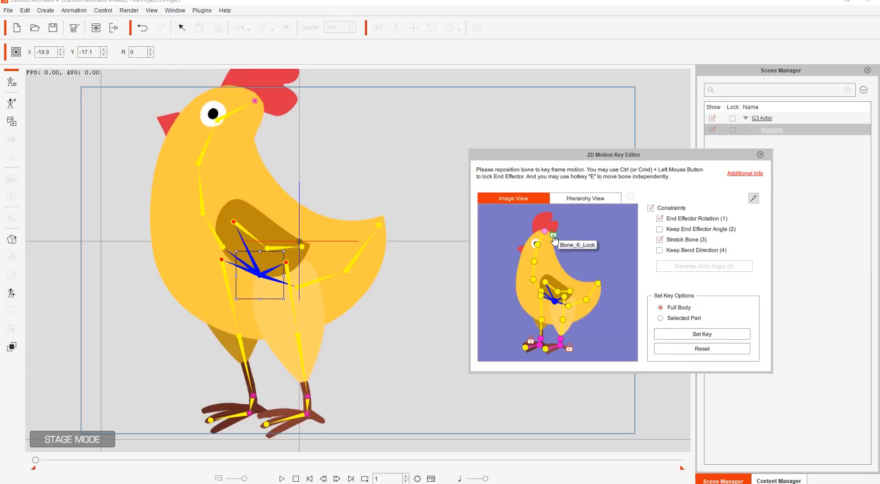
- Move the body bone to about X -34.0, Y -17.8, then unlock the feet and reposition the lighter foot to about X 13.6, Y -81.0
{"action": "mouse_move", "coordinate": [259, 276]}
{"action": "left_mouse_down"}
{"action": "mouse_move", "coordinate": [342, 274]}
{"action": "mouse_move", "coordinate": [270, 274]}
{"action": "left_mouse_up"}
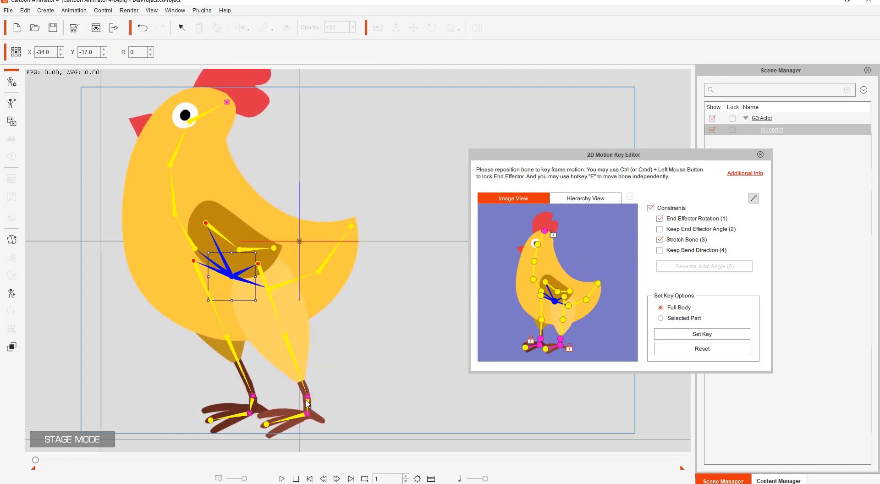
{"action": "mouse_move", "coordinate": [308, 404]}
{"action": "left_mouse_down"}
{"action": "mouse_move", "coordinate": [311, 394]}
{"action": "mouse_move", "coordinate": [294, 407]}
{"action": "mouse_move", "coordinate": [338, 407]}
{"action": "mouse_move", "coordinate": [301, 405]}
{"action": "left_mouse_up"}
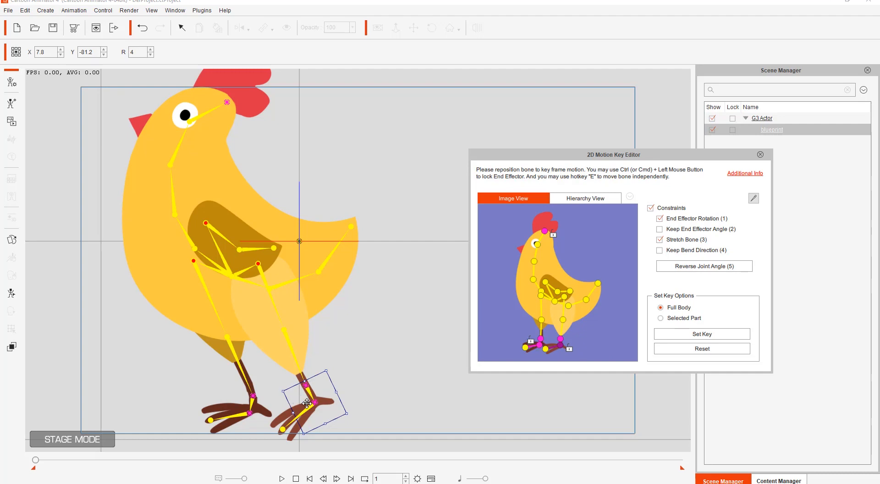
{"action": "mouse_move", "coordinate": [308, 403]}
{"action": "left_mouse_down"}
{"action": "mouse_move", "coordinate": [338, 400]}
{"action": "mouse_move", "coordinate": [321, 403]}
{"action": "left_mouse_up"}
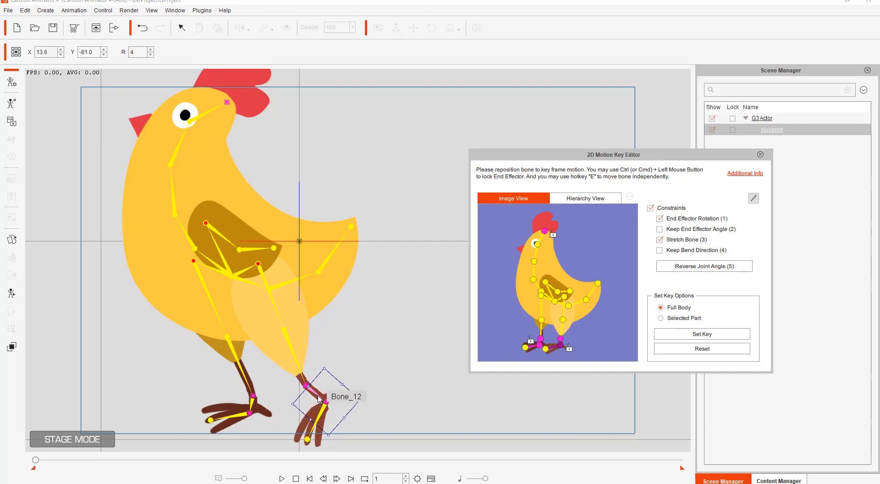
- Turn off End Effector Rotation and spread the legs, moving the lighter foot back to about X 62.6, Y -77.8 and the darker foot far forward
{"action": "left_click", "coordinate": [680, 219]}
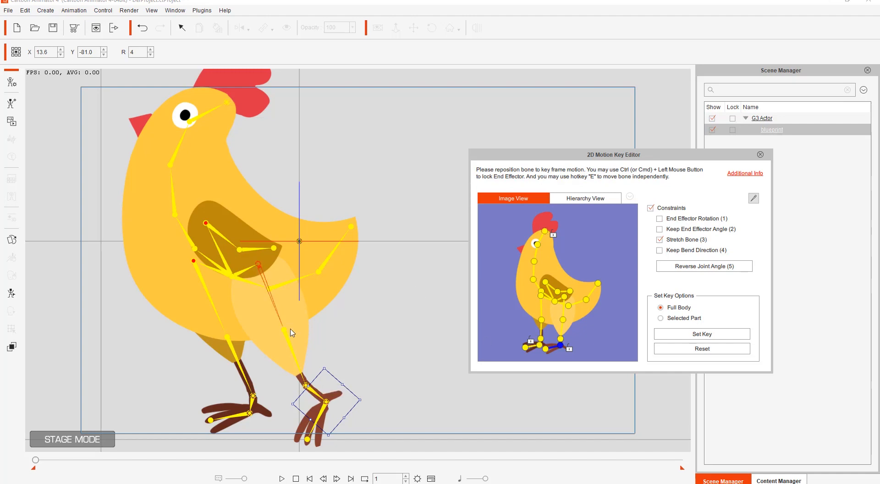
{"action": "left_click_drag", "start_coordinate": [316, 391], "coordinate": [413, 385]}
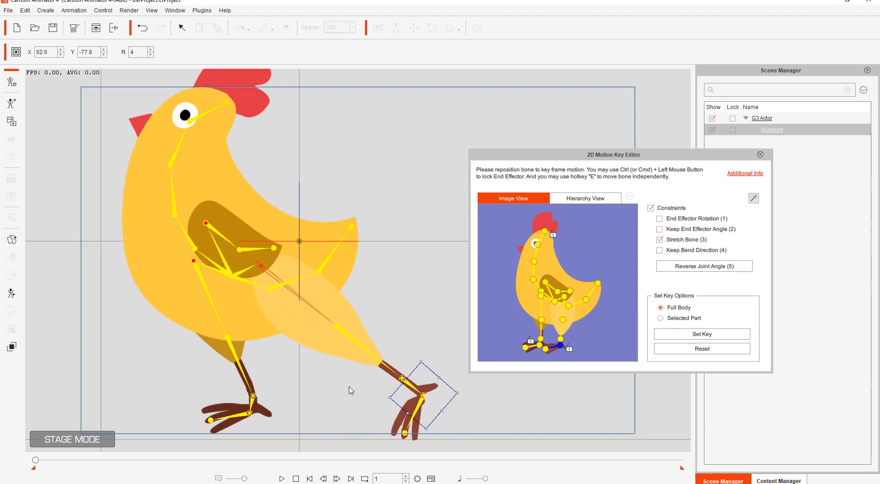
{"action": "left_click", "coordinate": [541, 348]}
{"action": "left_click_drag", "start_coordinate": [251, 403], "coordinate": [41, 411]}
- Lock both feet and move the body bone forward and down to about X -43.1, Y -9.1
{"action": "left_click_drag", "start_coordinate": [240, 280], "coordinate": [340, 303]}
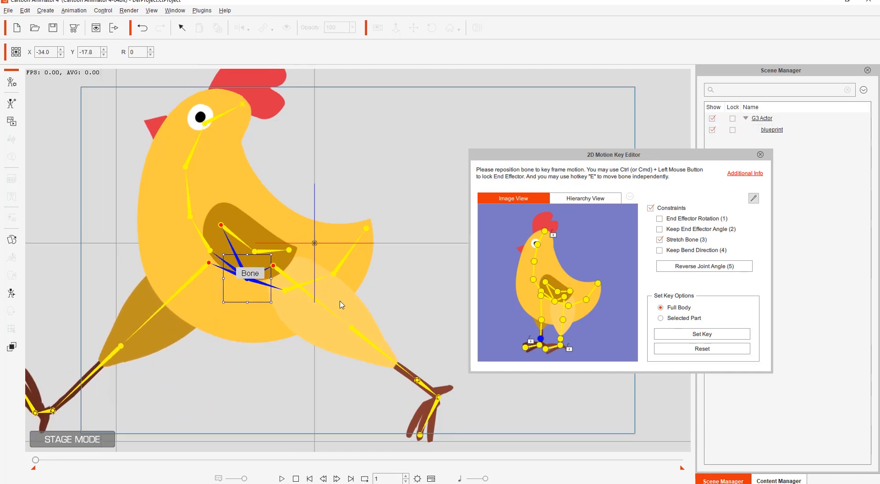
{"action": "scroll", "coordinate": [332, 348], "scroll_direction": "down", "scroll_amount": 2}
{"action": "left_click_drag", "start_coordinate": [356, 260], "coordinate": [292, 257]}
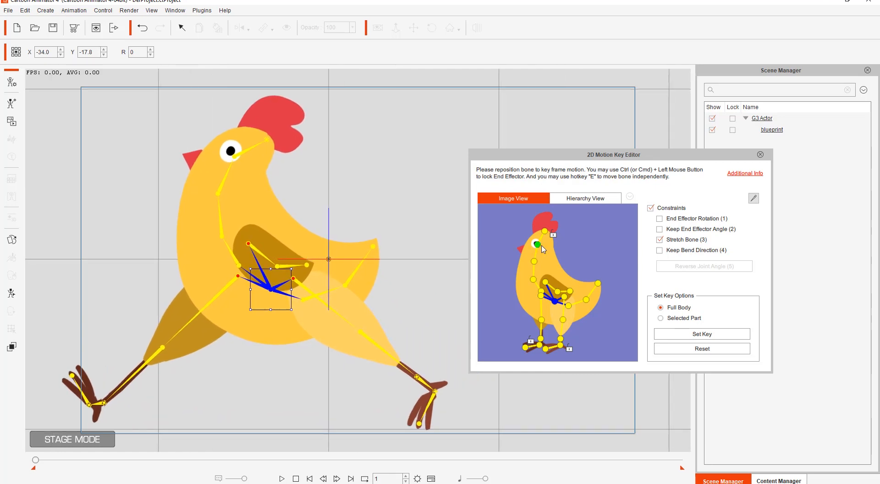
{"action": "left_click", "coordinate": [561, 340], "text": "ctrl"}
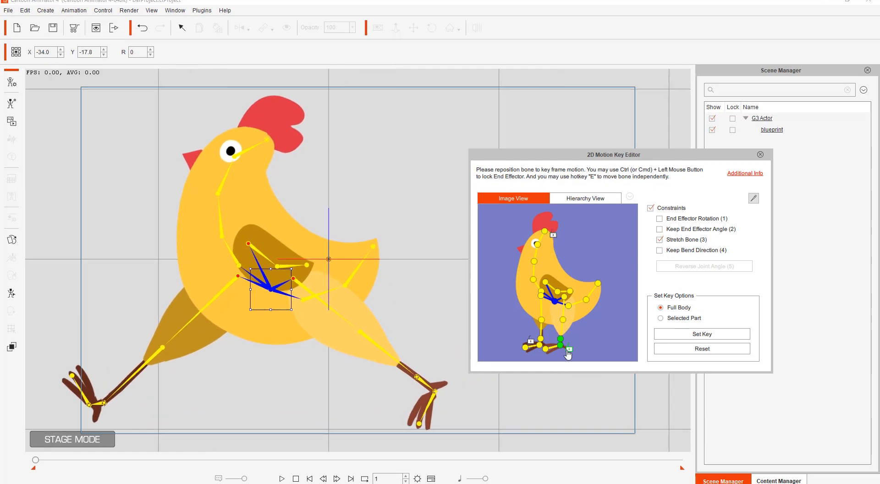
{"action": "left_click", "coordinate": [541, 339], "text": "ctrl"}
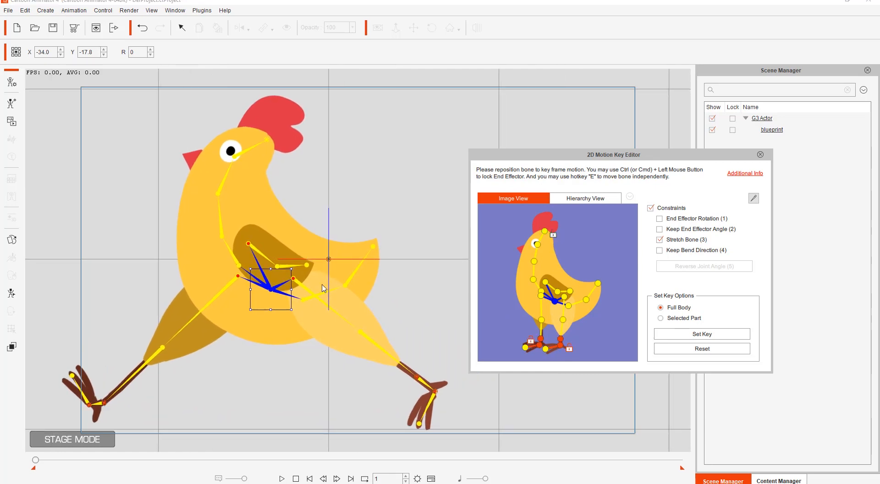
{"action": "left_click_drag", "start_coordinate": [287, 292], "coordinate": [247, 335]}
- Raise the wing backward by moving its Bone_21 to about X 1.9, Y 23.2
{"action": "left_click", "coordinate": [272, 276]}
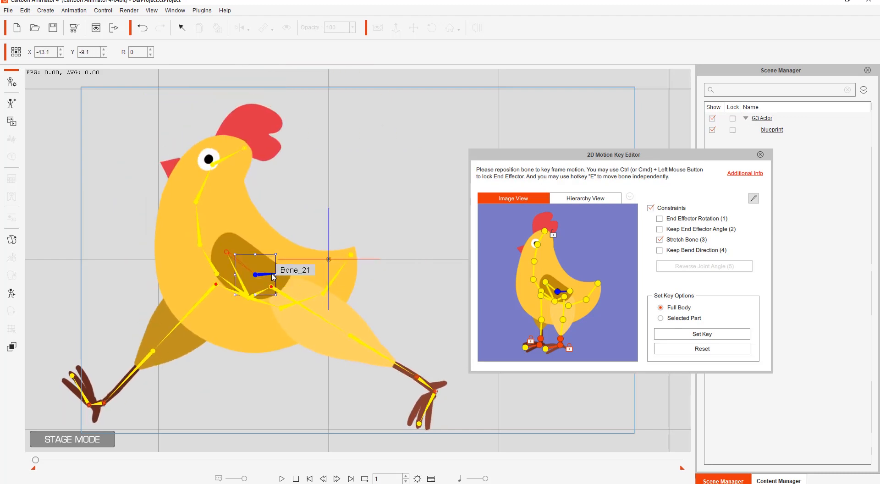
{"action": "left_click_drag", "start_coordinate": [272, 276], "coordinate": [338, 229]}
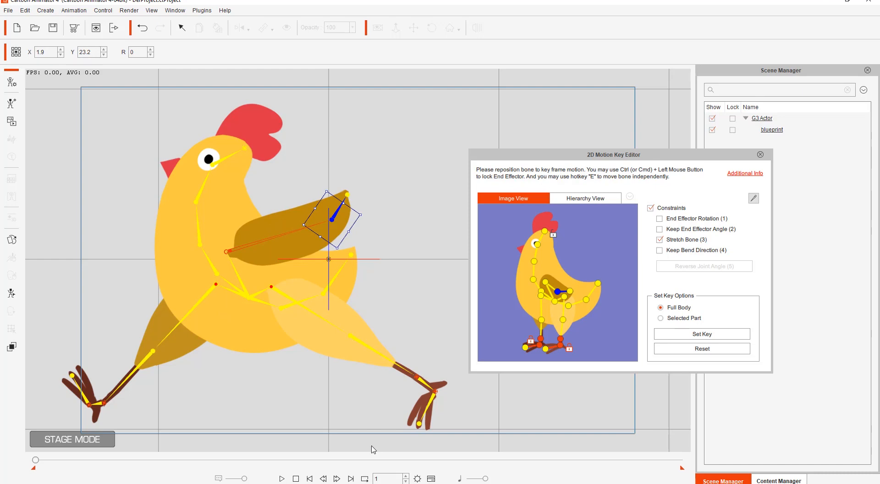